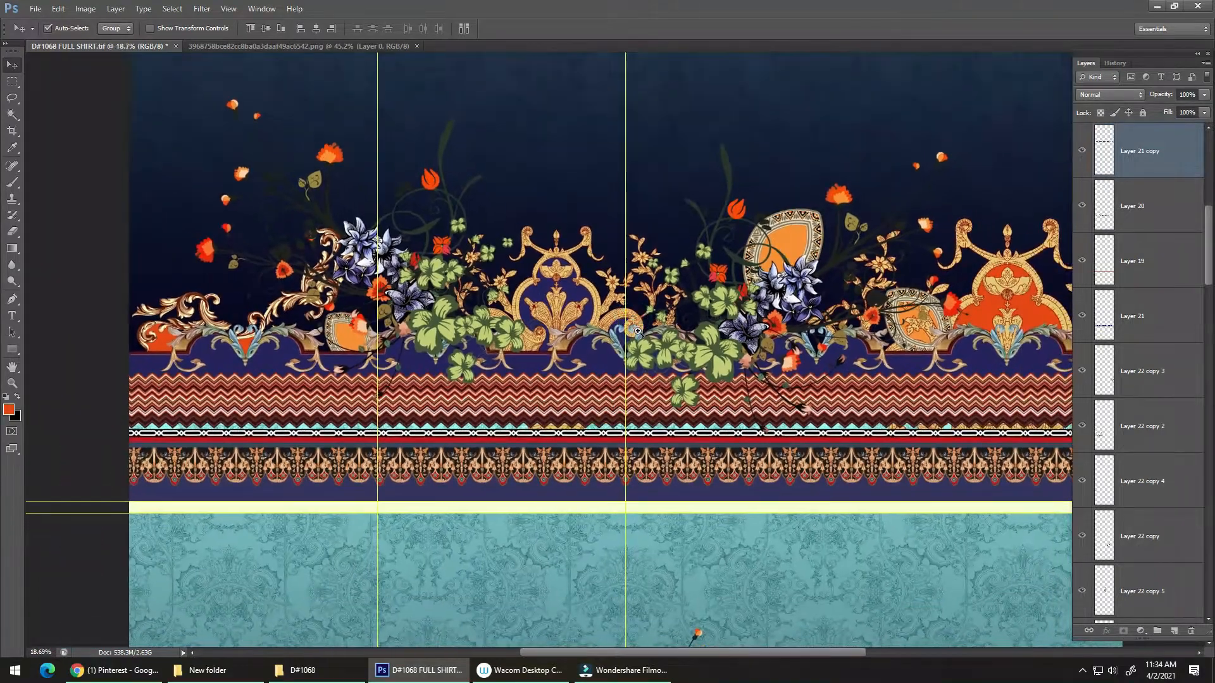
left_click_drag(722, 355, 723, 278)
key("ctrl+z")
scroll(701, 337, "down", 3)
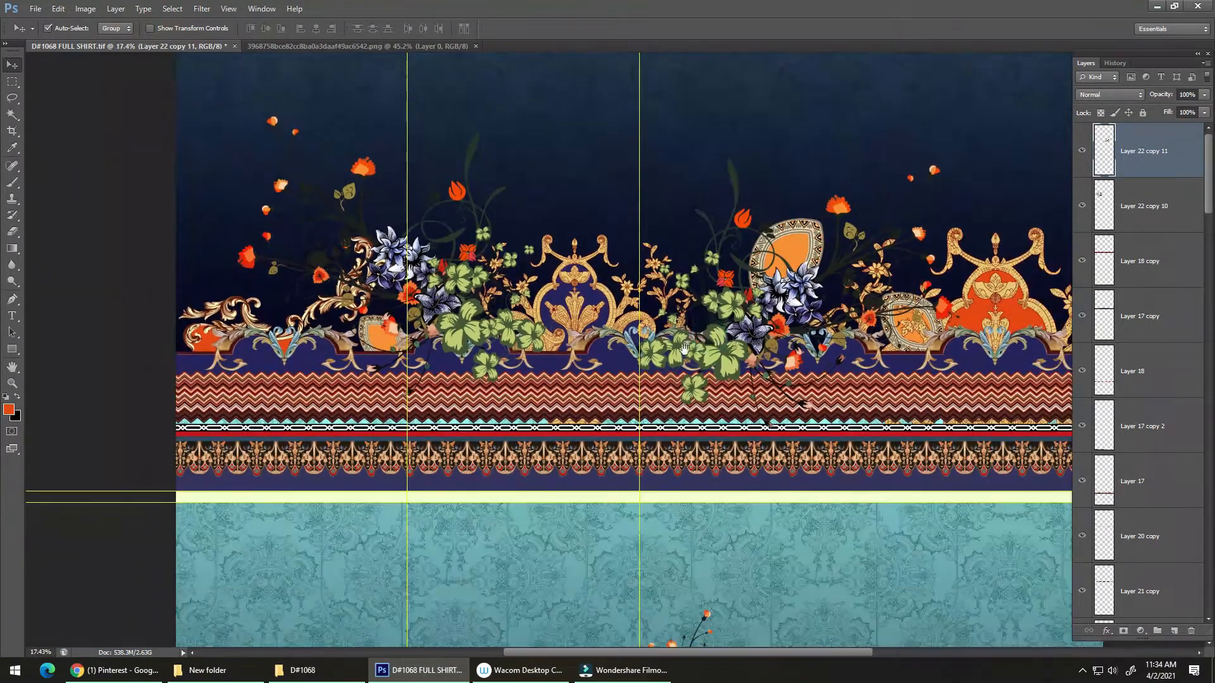
scroll(581, 355, "up", 5)
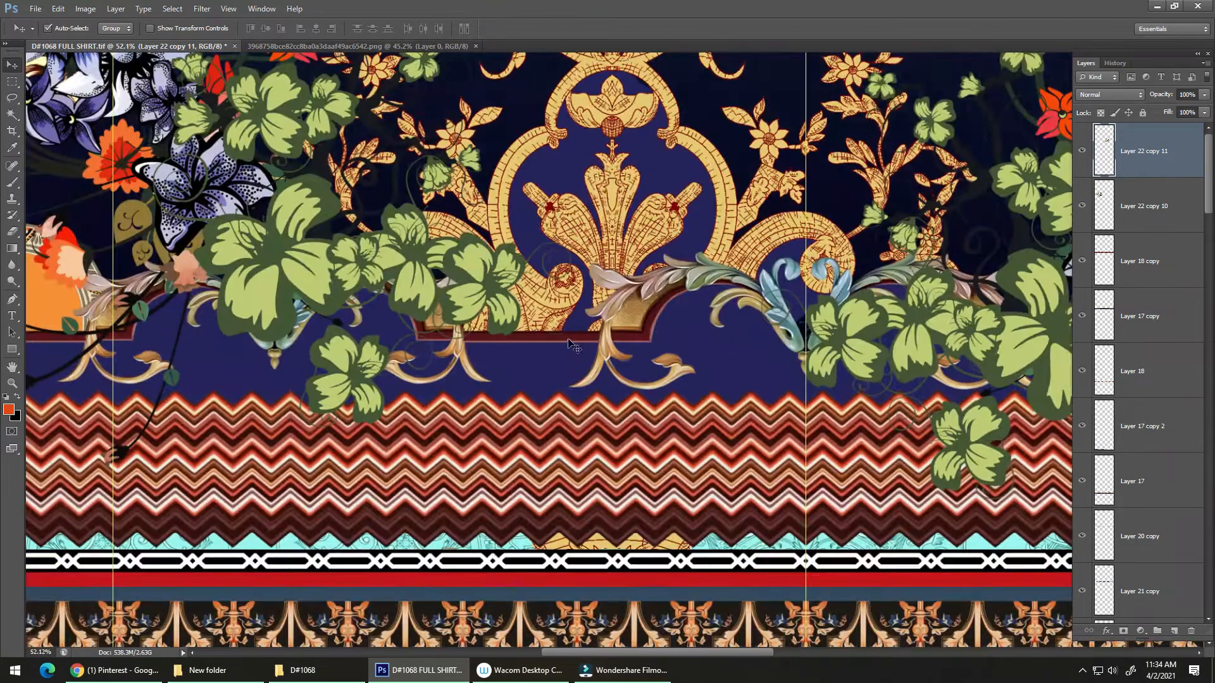
left_click(563, 362)
left_click_drag(638, 344, 503, 344)
left_click_drag(561, 342, 542, 586)
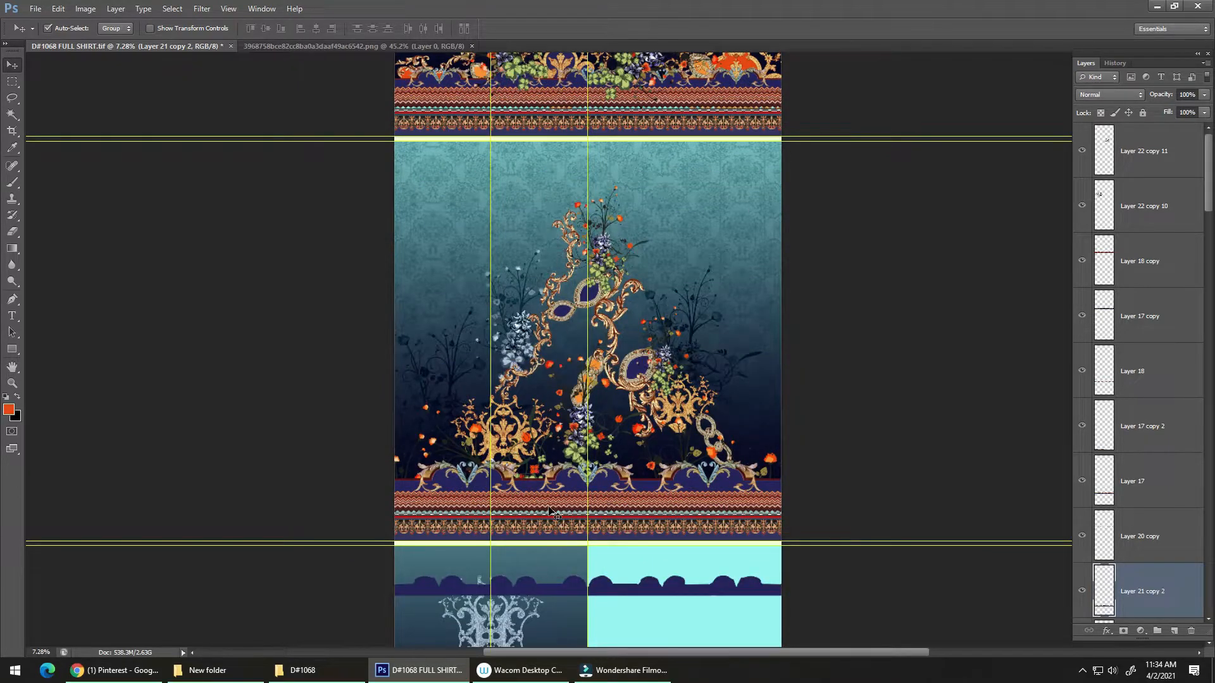
key("ctrl+z")
Step: Duplicate the navy scalloped band together with its leaf ornament from the upper border onto the bottom panel, just above the chain trim
left_click_drag(610, 146, 643, 371)
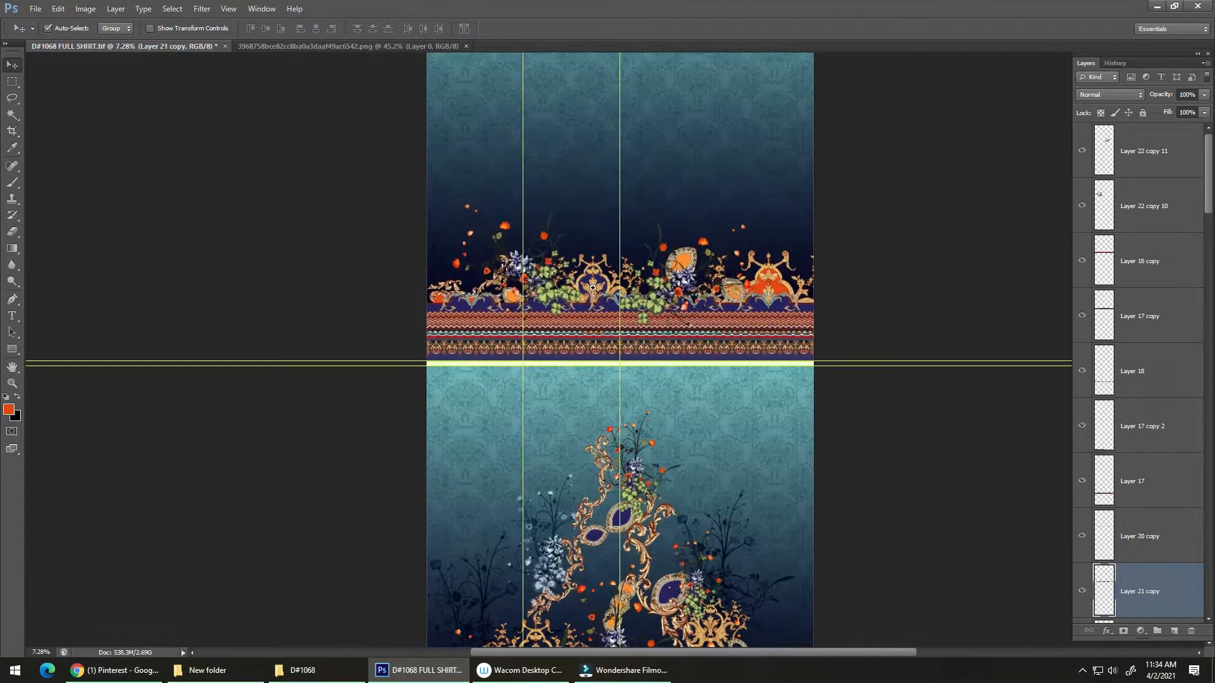
left_click_drag(576, 292, 671, 294)
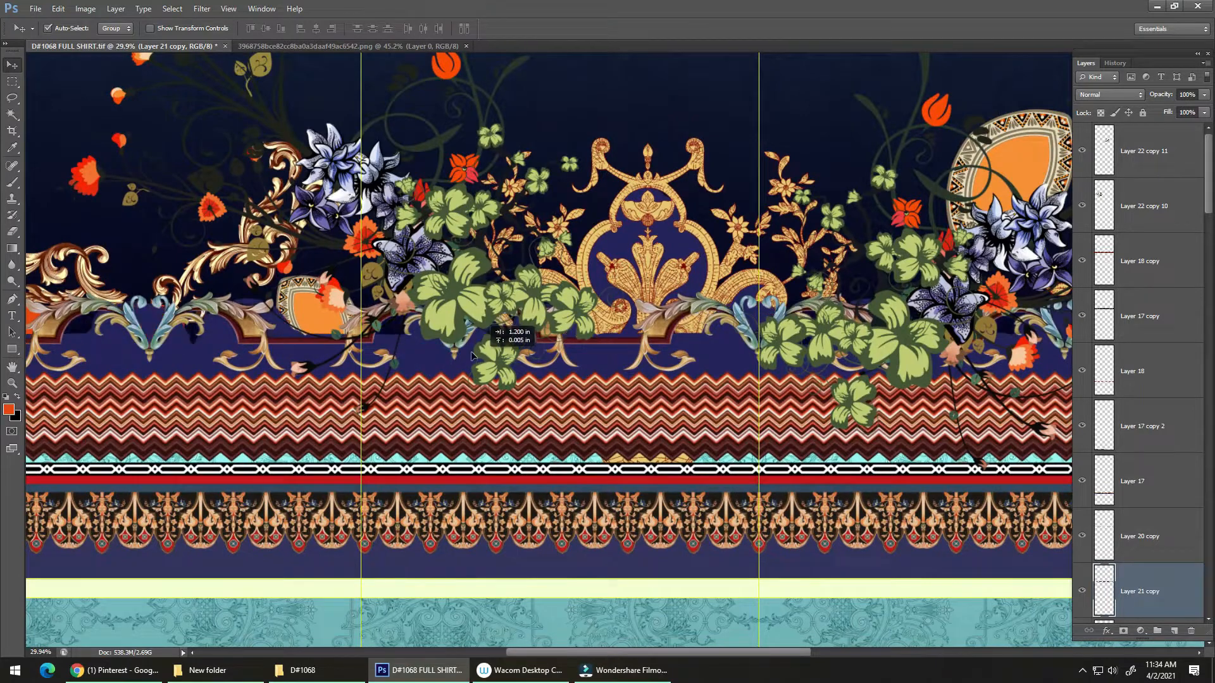
left_click(294, 346, "shift")
left_click_drag(295, 347, 346, 313)
key("ctrl+z")
left_click_drag(496, 342, 416, 132)
left_click_drag(462, 243, 435, 235)
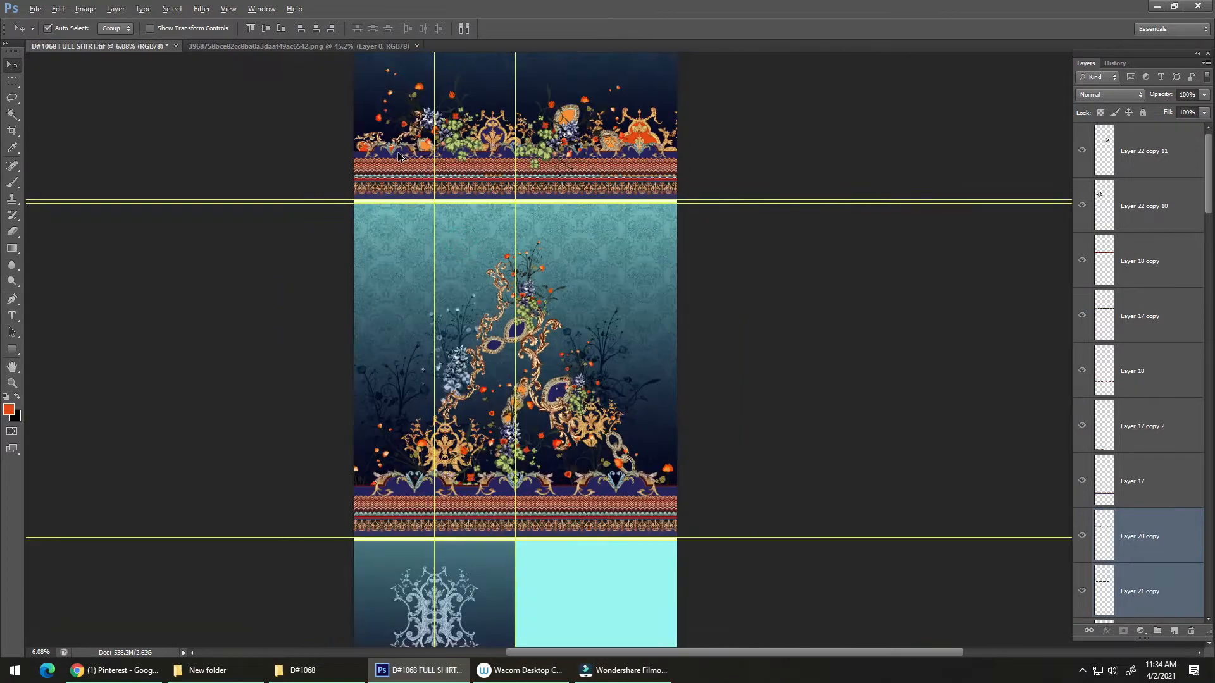
left_click_drag(398, 156, 561, 375)
left_click_drag(505, 418, 571, 356)
left_click_drag(667, 306, 666, 569)
Step: Scale the duplicated scalloped band and leaf ornament to about 50% and fit them to the width of the dark lower-left panel
key("ctrl+t")
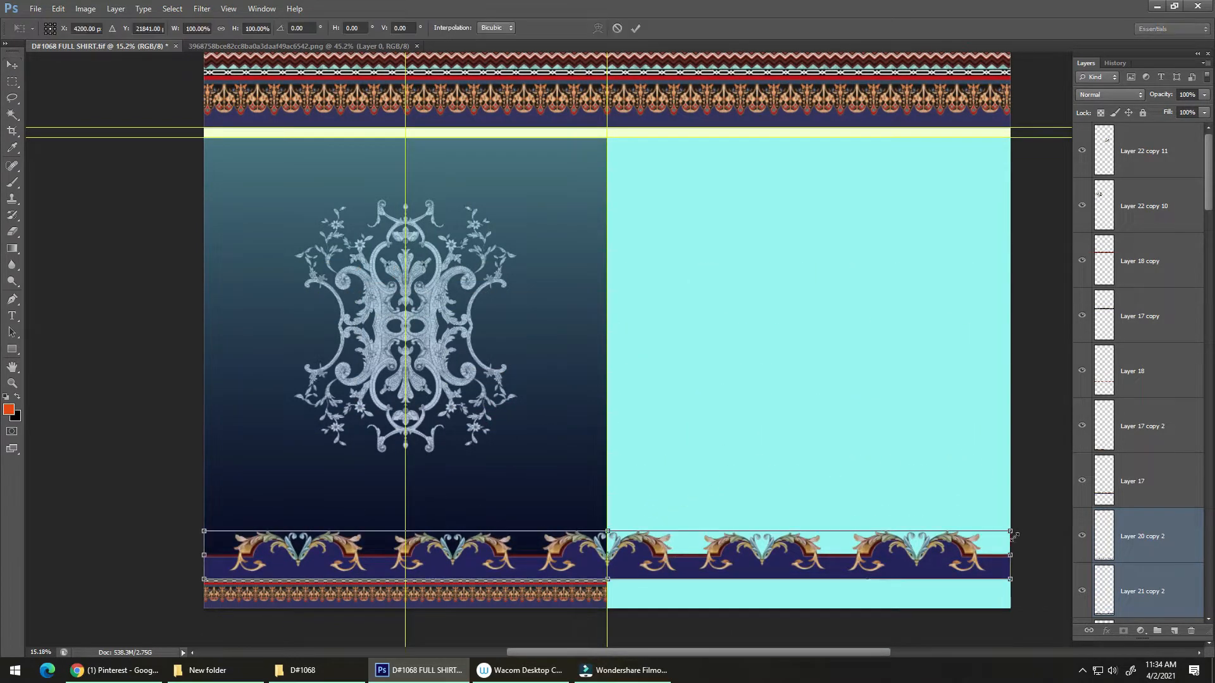
left_click_drag(1006, 531, 595, 563)
left_click_drag(639, 381, 568, 265)
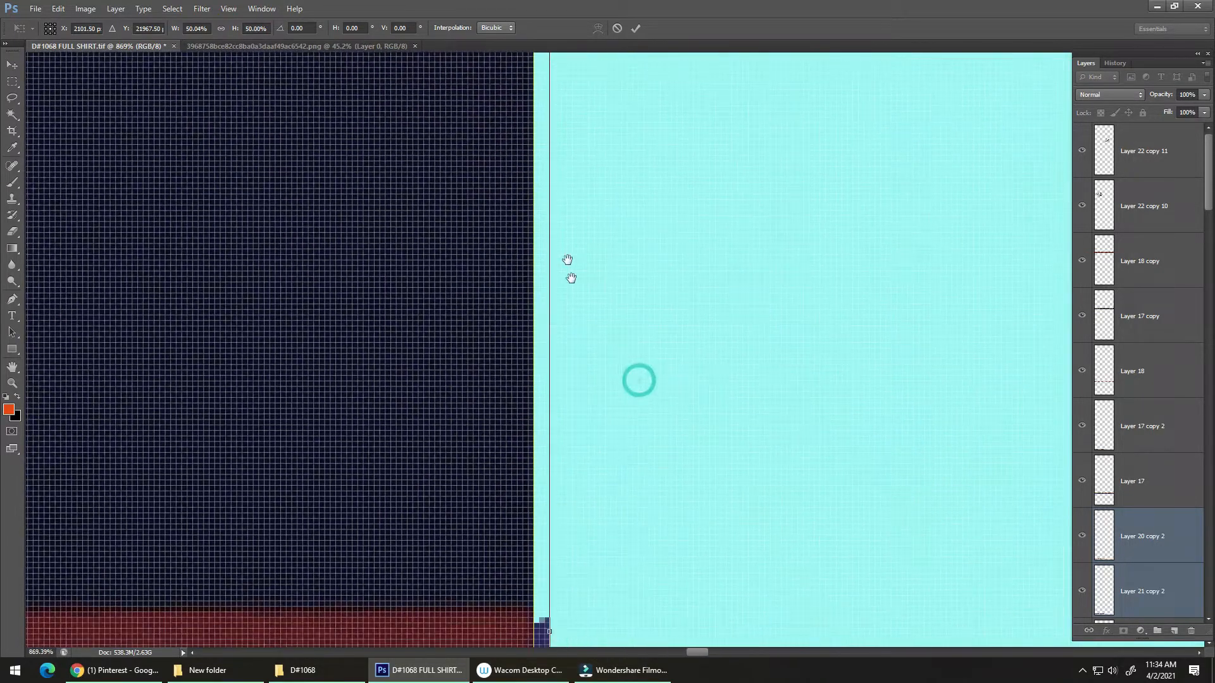
left_click_drag(608, 350, 562, 342)
left_click_drag(576, 425, 589, 495)
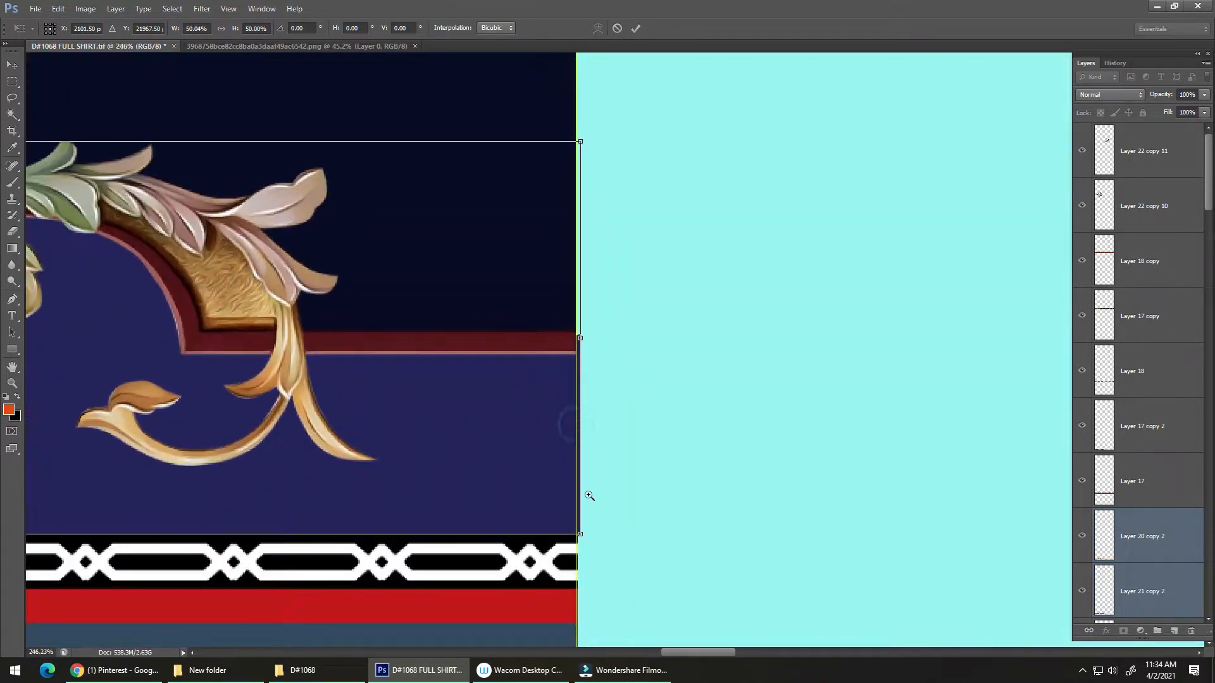
left_click(592, 518)
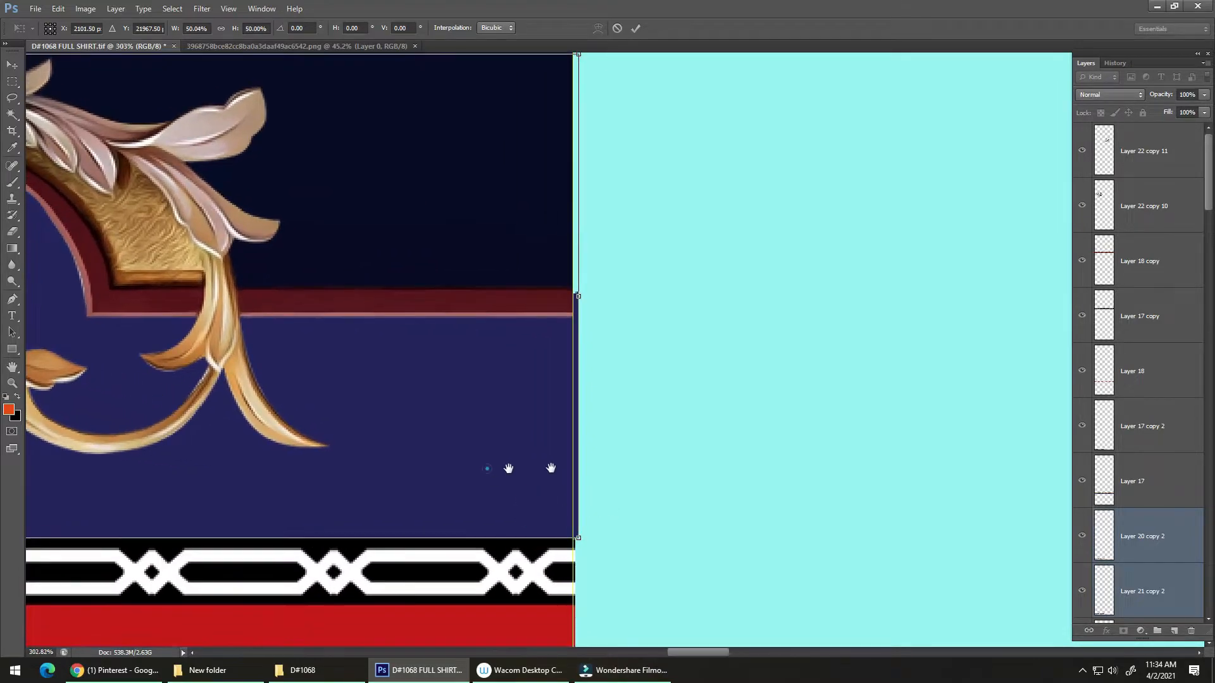
left_click_drag(491, 469, 471, 405)
left_click_drag(324, 414, 491, 273)
left_click_drag(399, 364, 551, 403)
left_click_drag(557, 483, 510, 413)
key("Return")
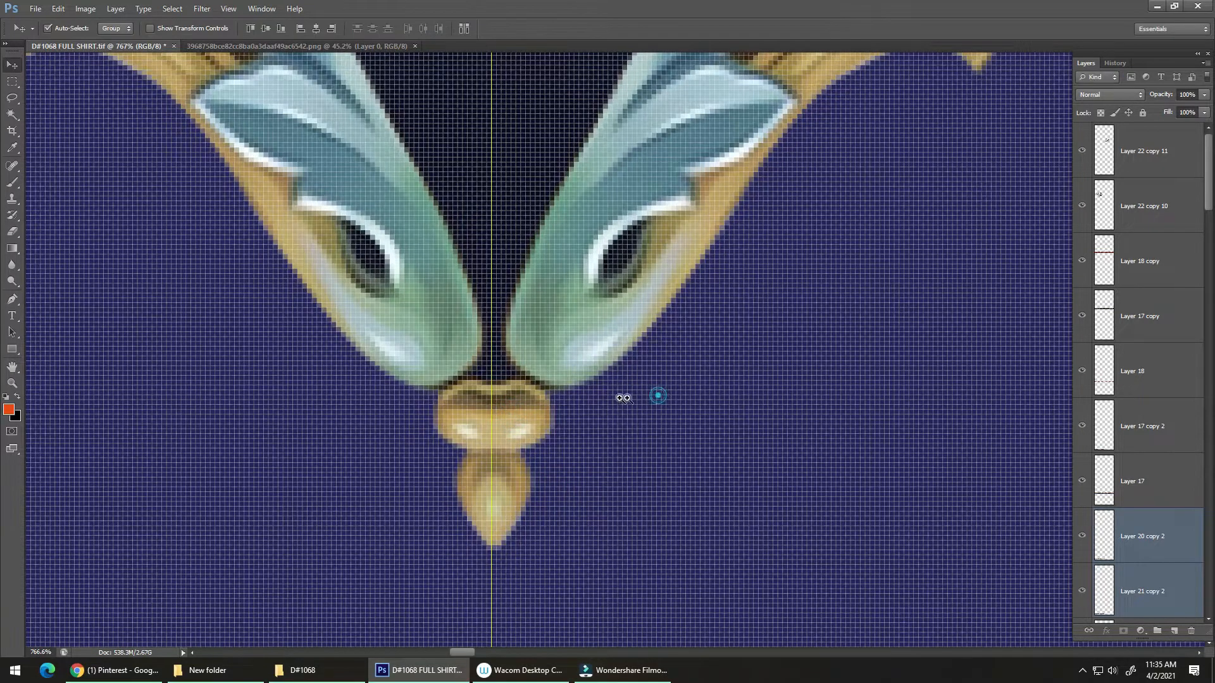
Step: Stretch the leaf ornament layer, Layer 20 copy 2, slightly so its maroon line reaches the guide at the lower panel's right edge
left_click_drag(658, 396, 461, 423)
left_click_drag(749, 410, 533, 442)
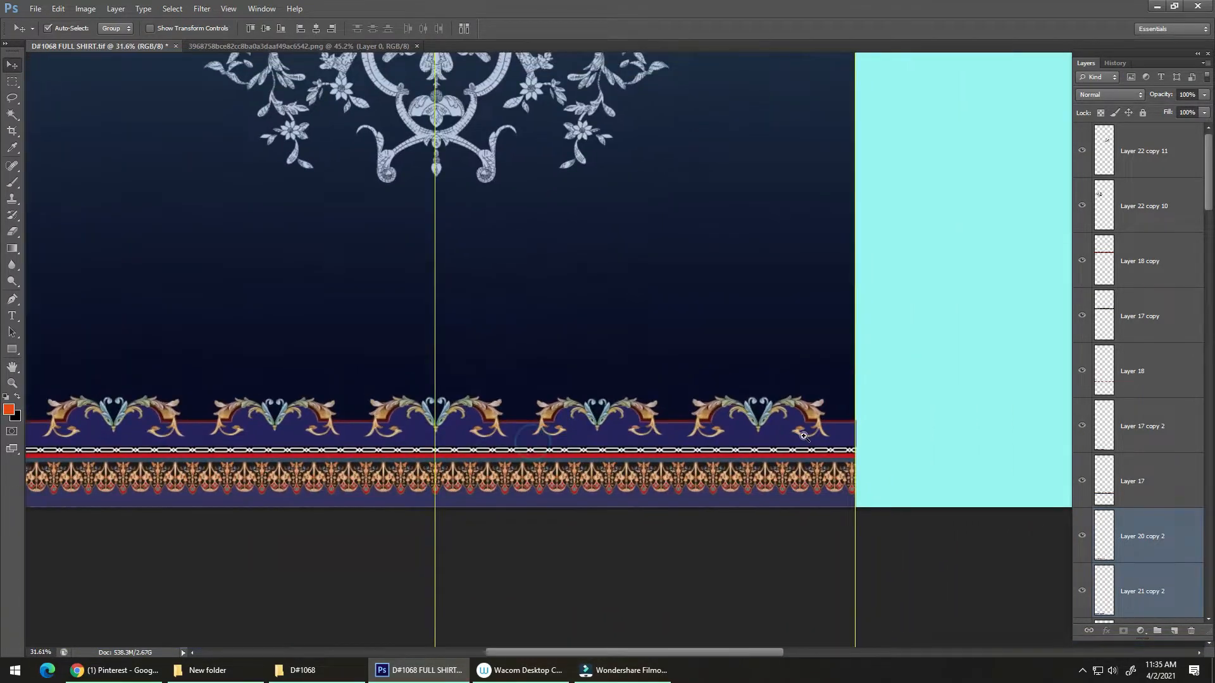
left_click_drag(804, 436, 749, 357)
left_click(744, 358)
left_click(651, 381)
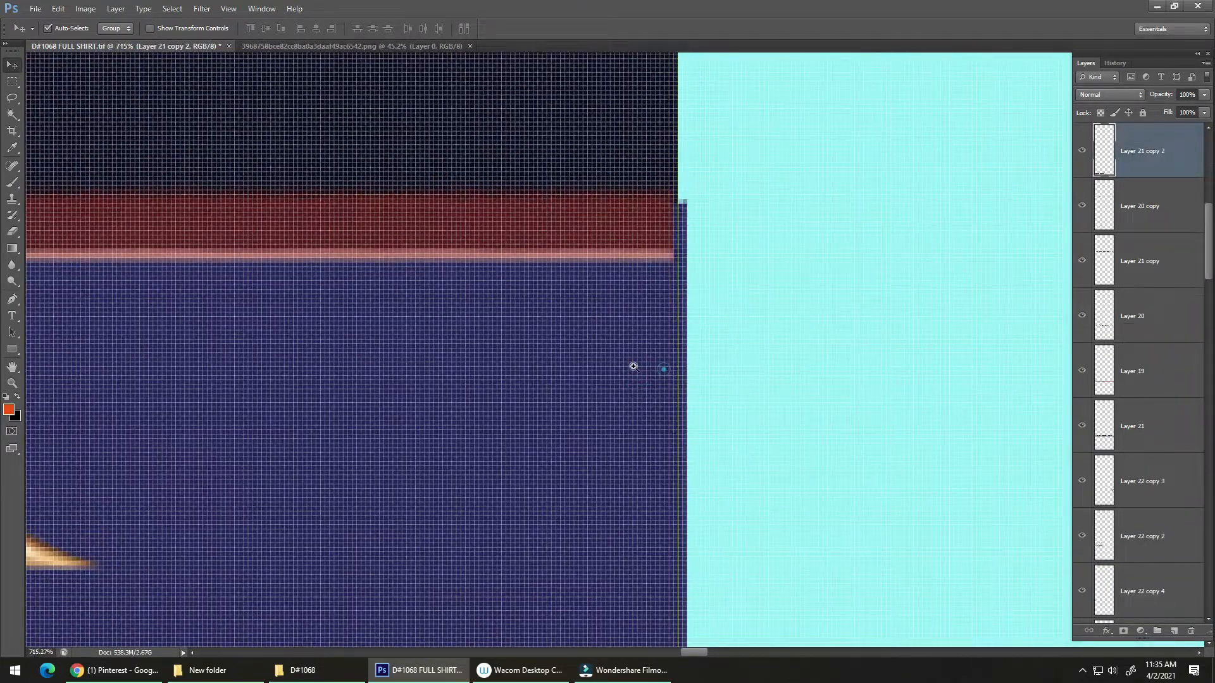
left_click_drag(665, 370, 648, 366)
key("ctrl+t")
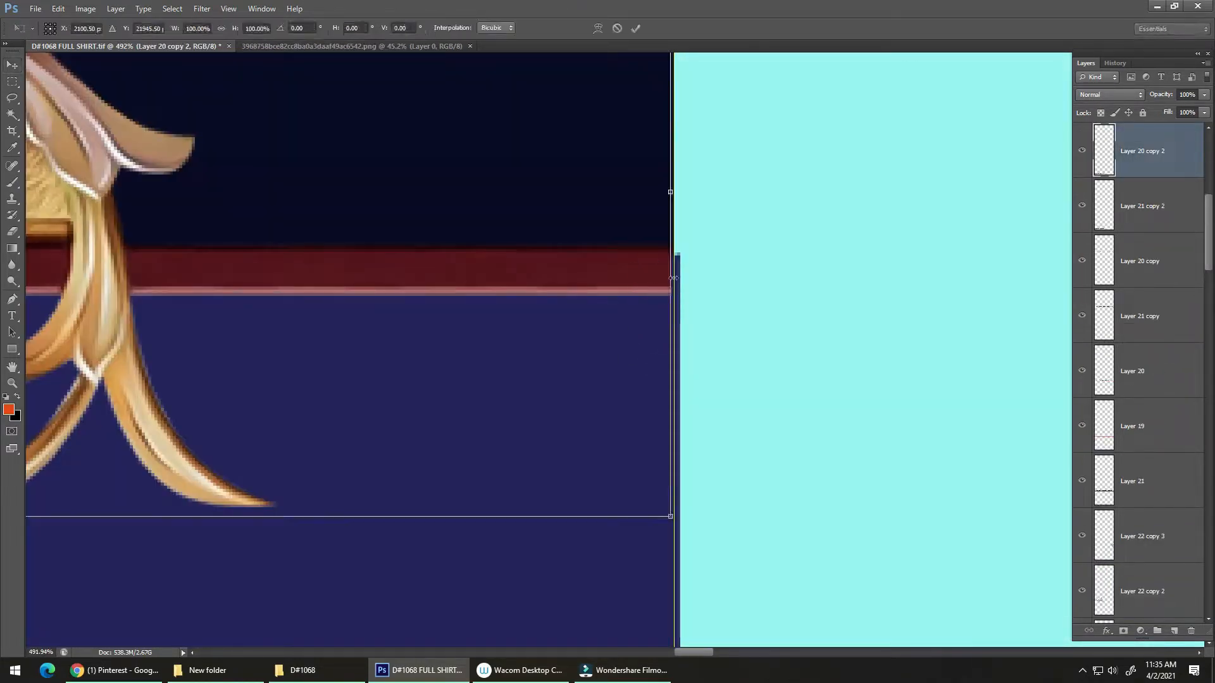
left_click_drag(675, 274, 678, 273)
key("Return")
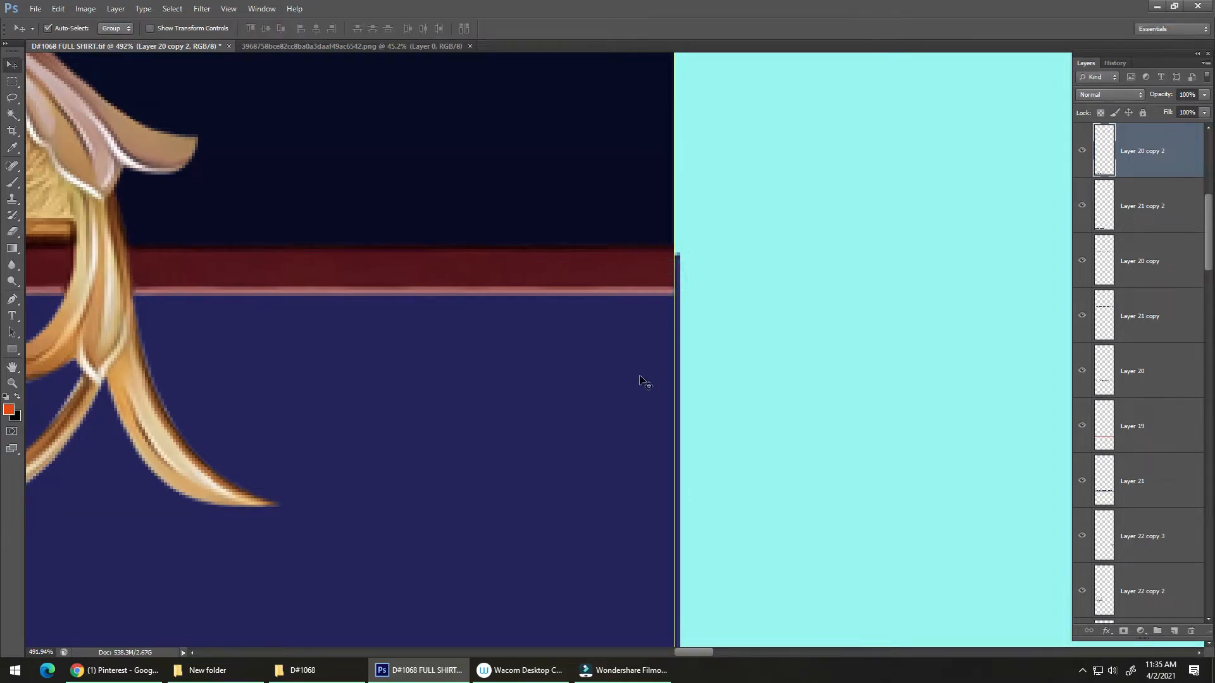
Step: Remove the sliver of navy band on Layer 21 copy 2 that extends past the lower panel's right edge, and save the file
left_click(639, 380)
scroll(649, 378, "down", 5)
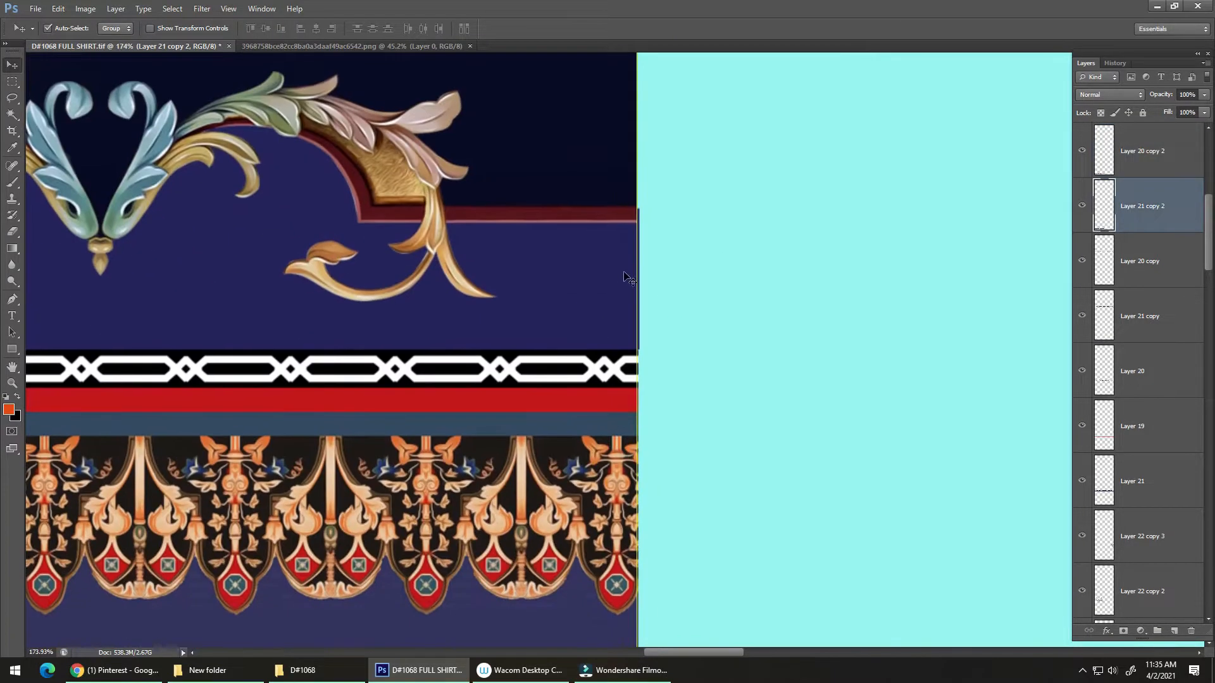
key("m")
left_click_drag(638, 196, 745, 453)
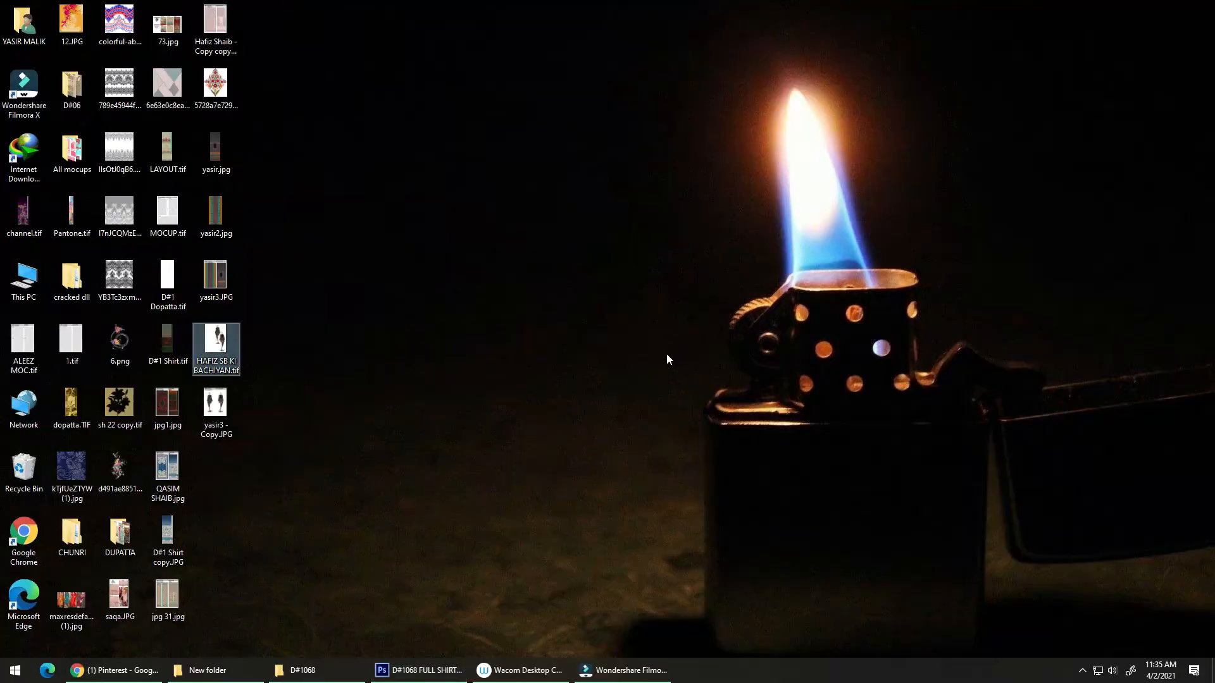
left_click(437, 670)
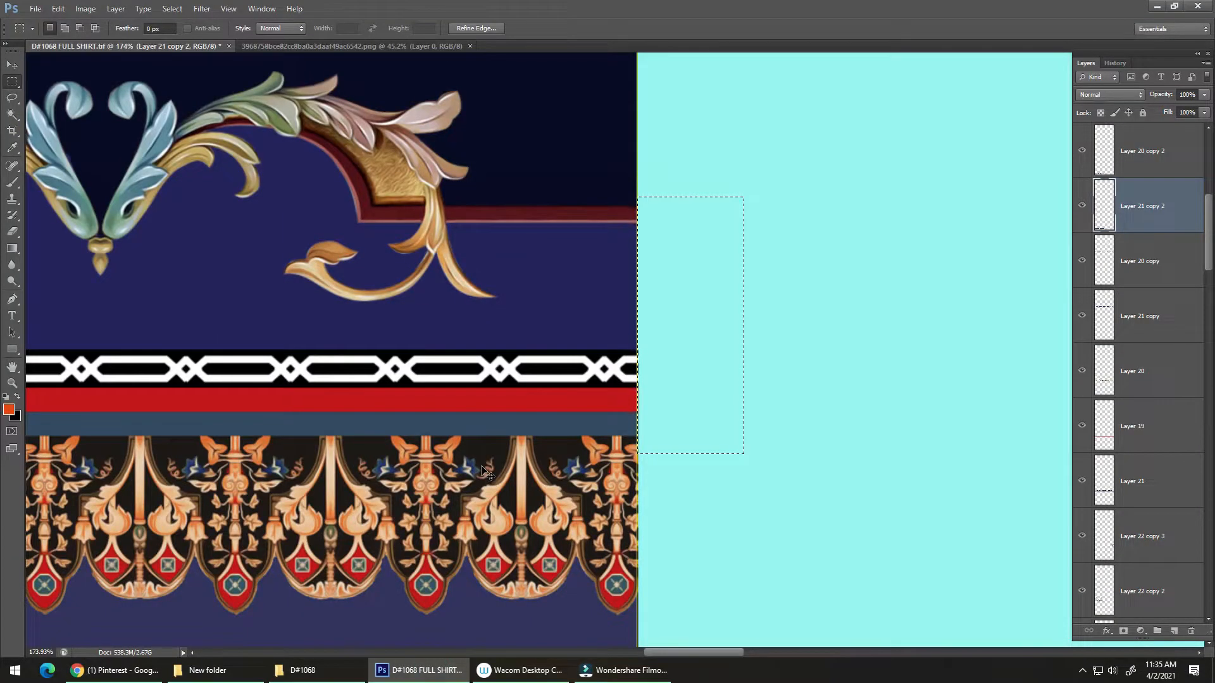
key("ctrl+s")
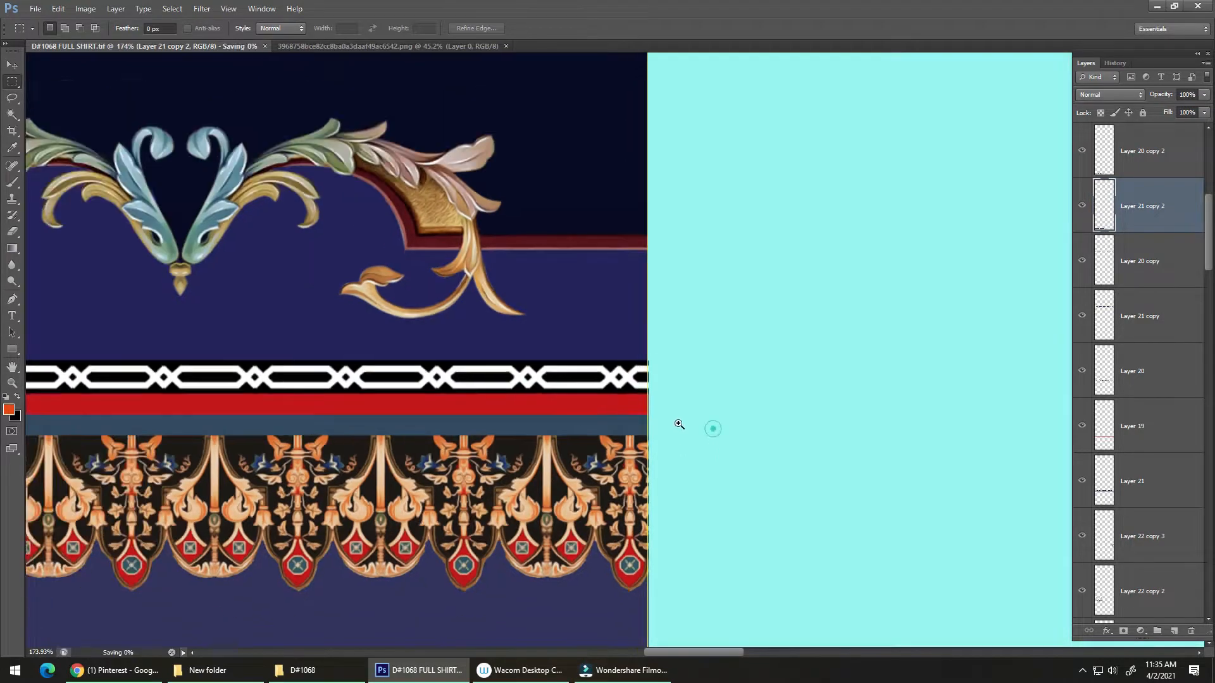
Step: Duplicate the clover and flower bouquet from the top border and place it over the border of the dark lower-left panel
scroll(686, 437, "down", 5)
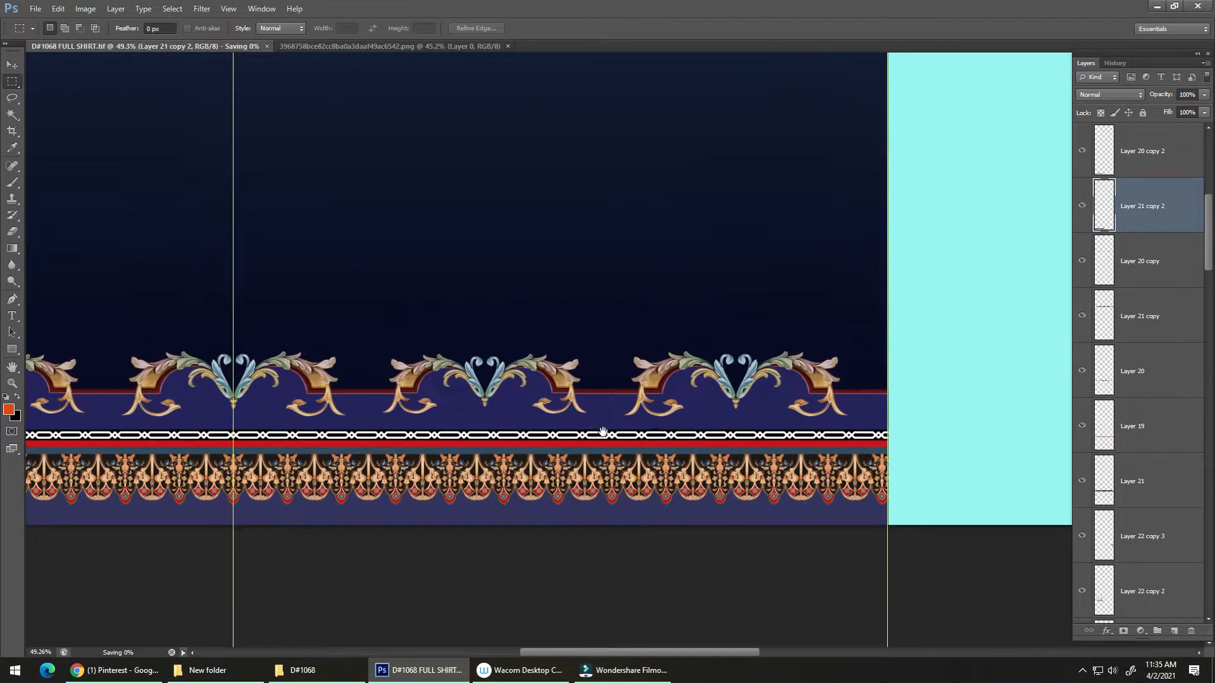
scroll(690, 439, "down", 4)
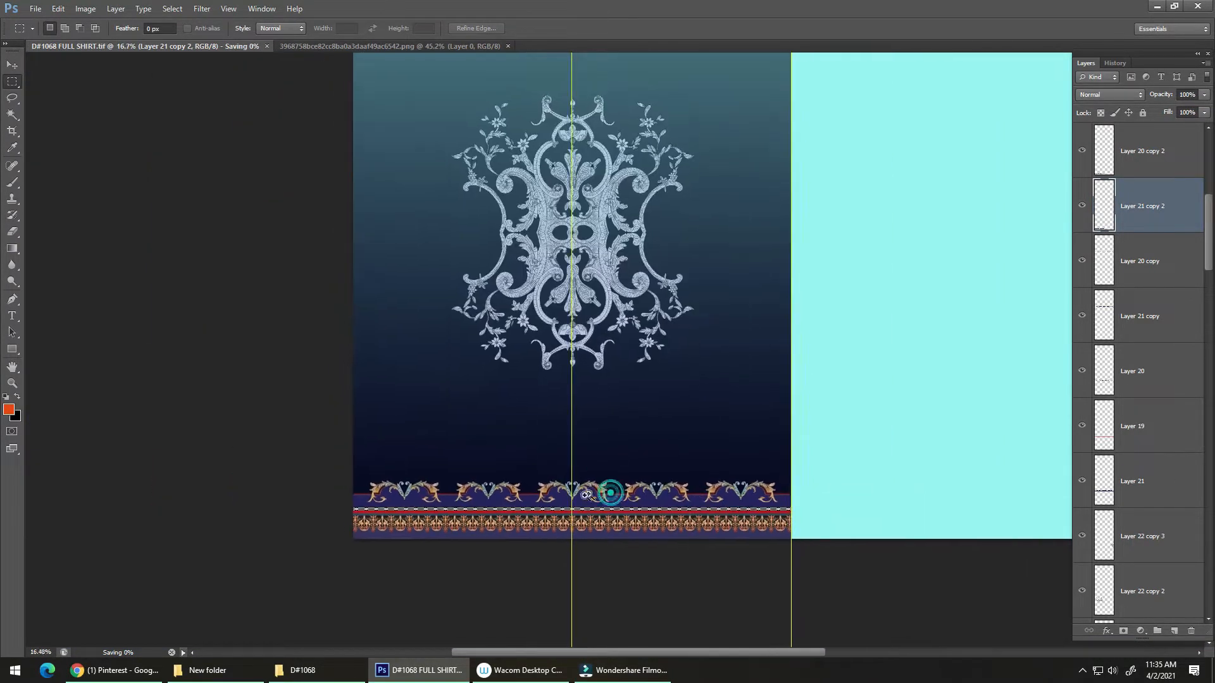
scroll(609, 488, "down", 2)
key("v")
scroll(609, 484, "up", 2)
scroll(611, 501, "down", 1)
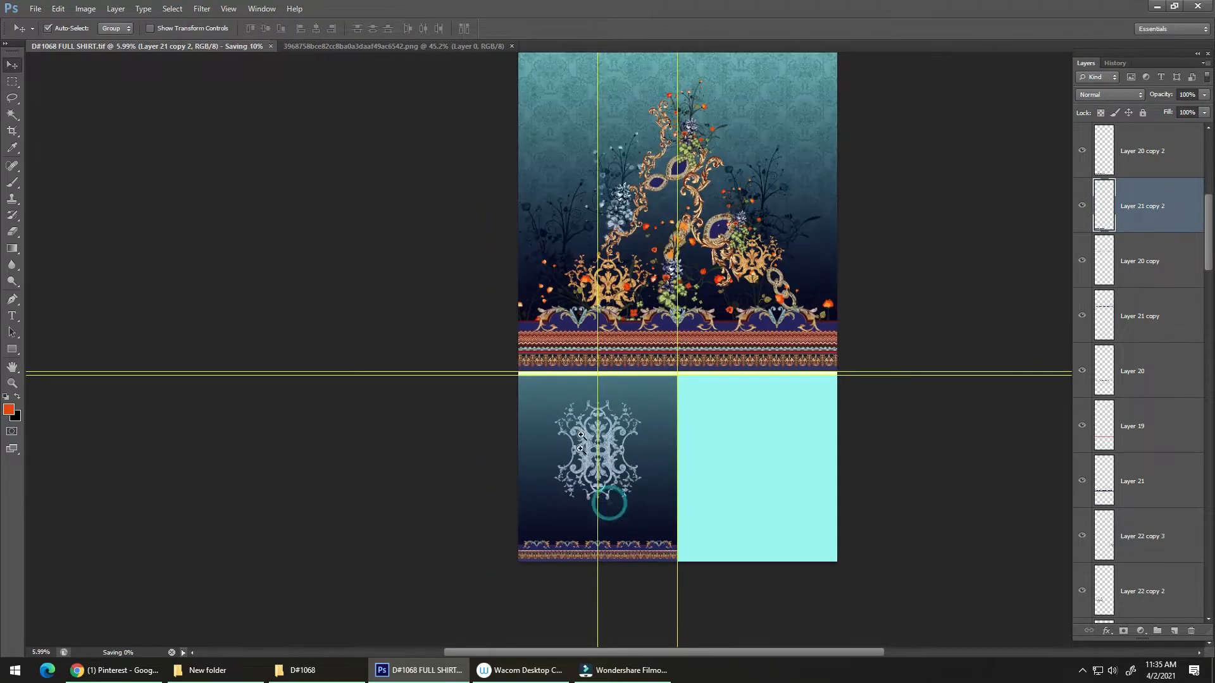
scroll(637, 421, "down", 2)
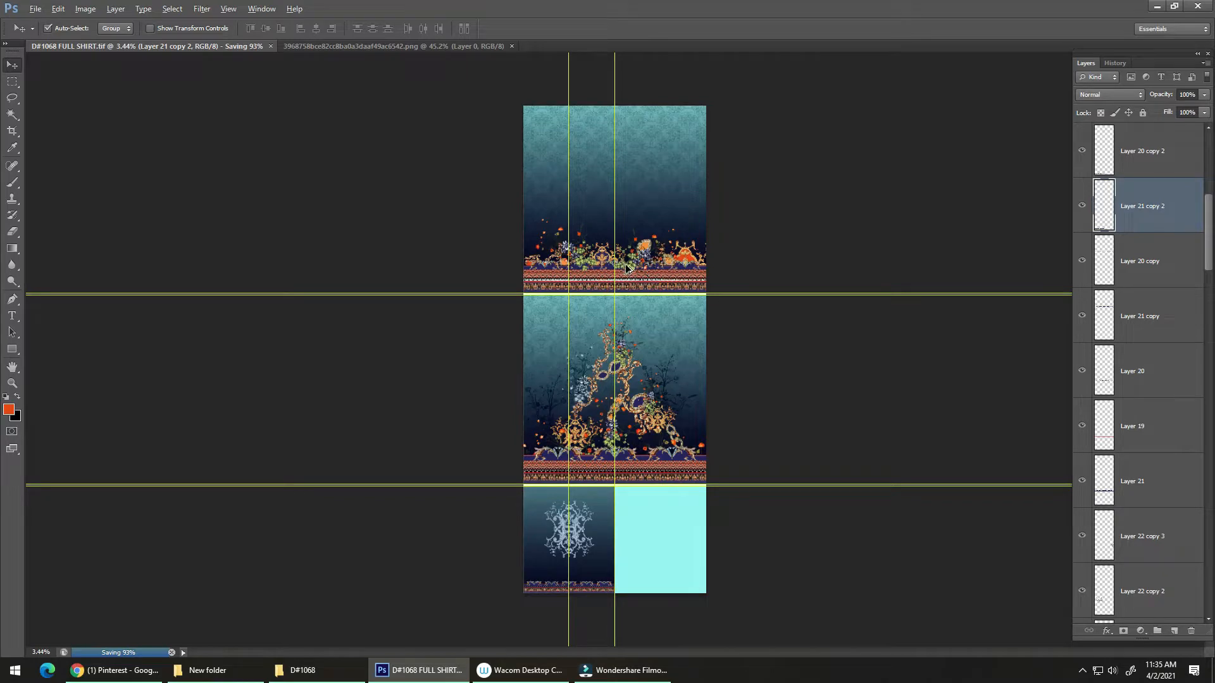
left_click_drag(628, 269, 616, 545)
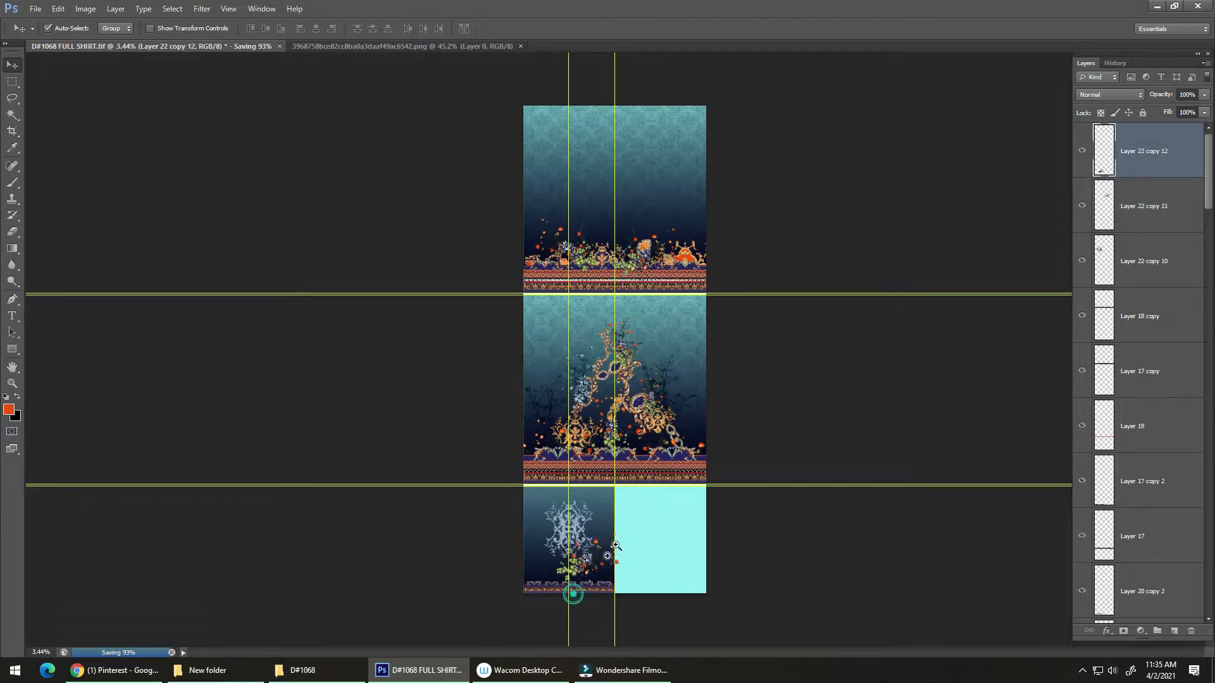
scroll(615, 545, "up", 4)
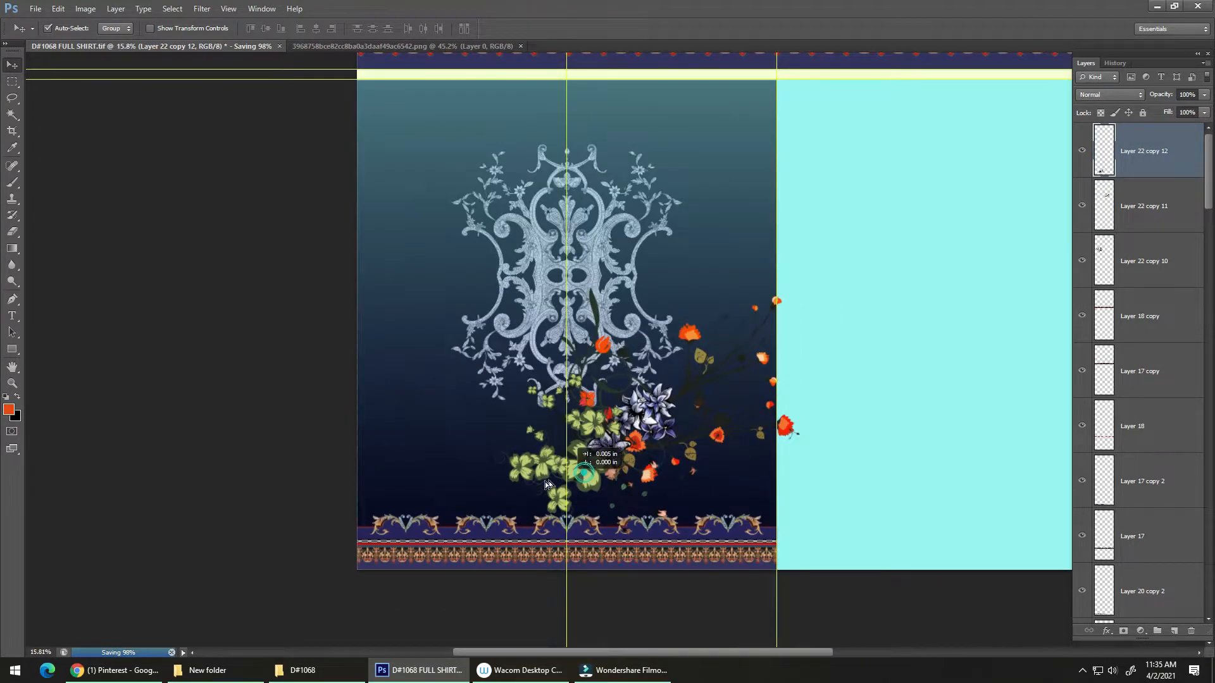
left_click_drag(545, 484, 493, 546)
scroll(549, 505, "up", 1)
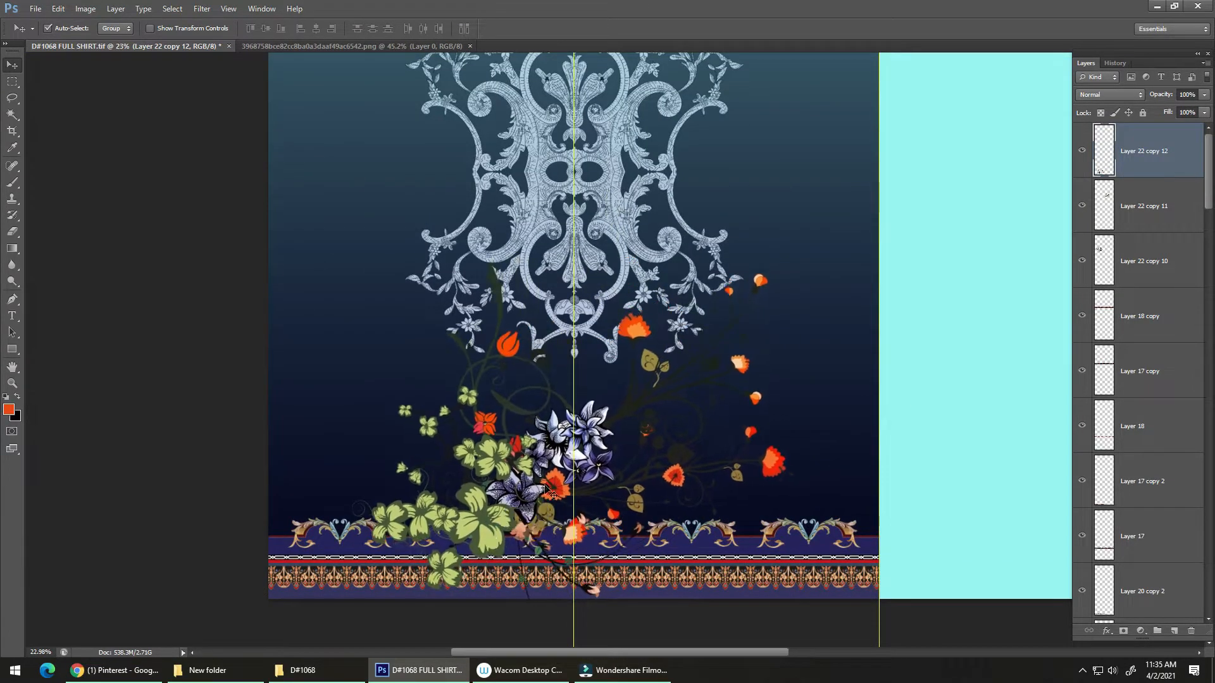
Step: Rotate the duplicated bouquet about -25°, scale it to about 62%, and position it below the panel's central ornament
key("ctrl+t")
left_click_drag(798, 261, 680, 260)
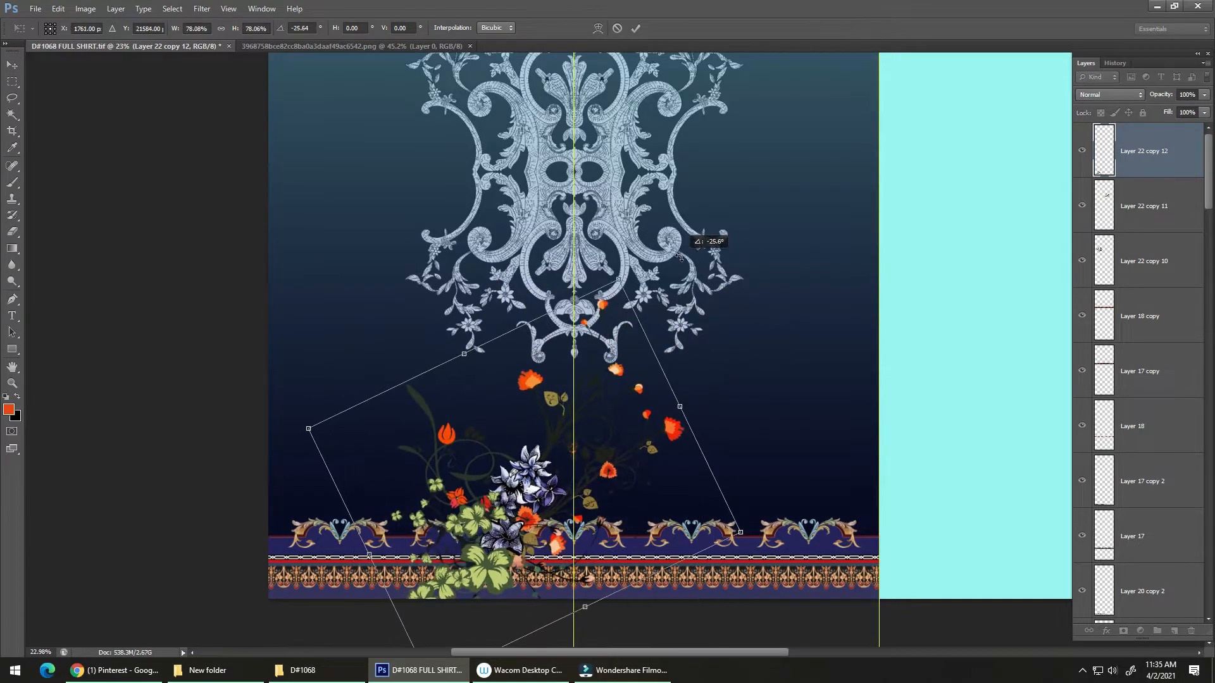
left_click_drag(622, 397, 670, 336)
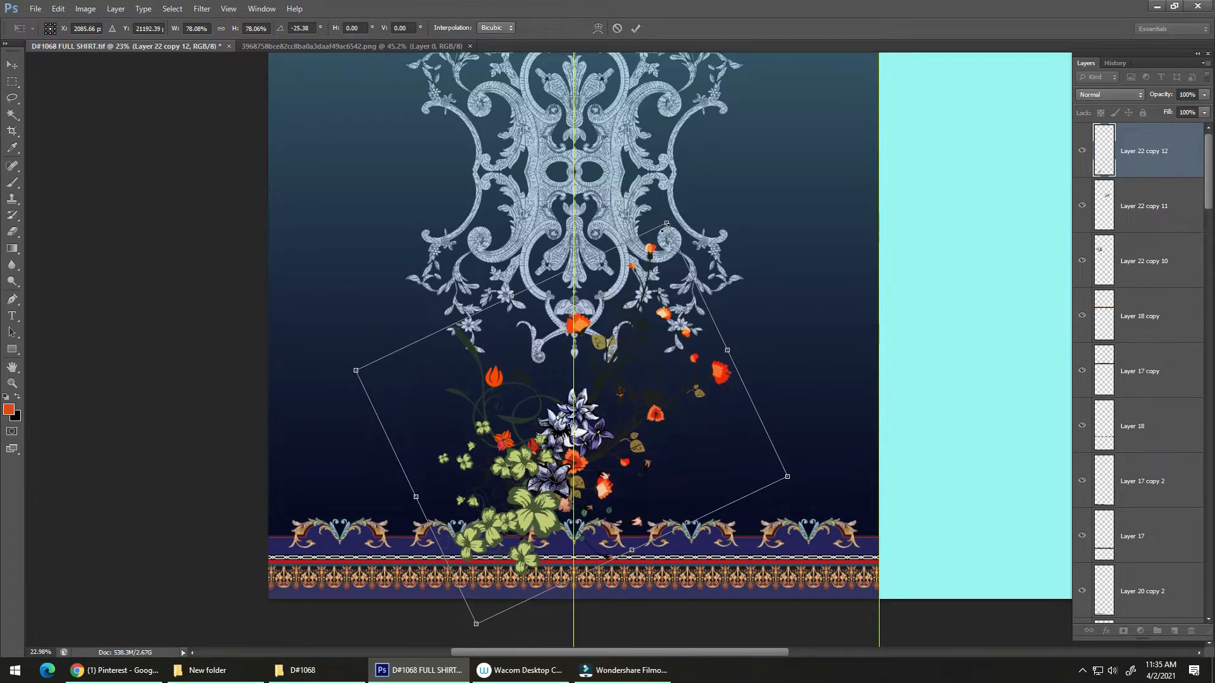
left_click_drag(664, 228, 626, 308)
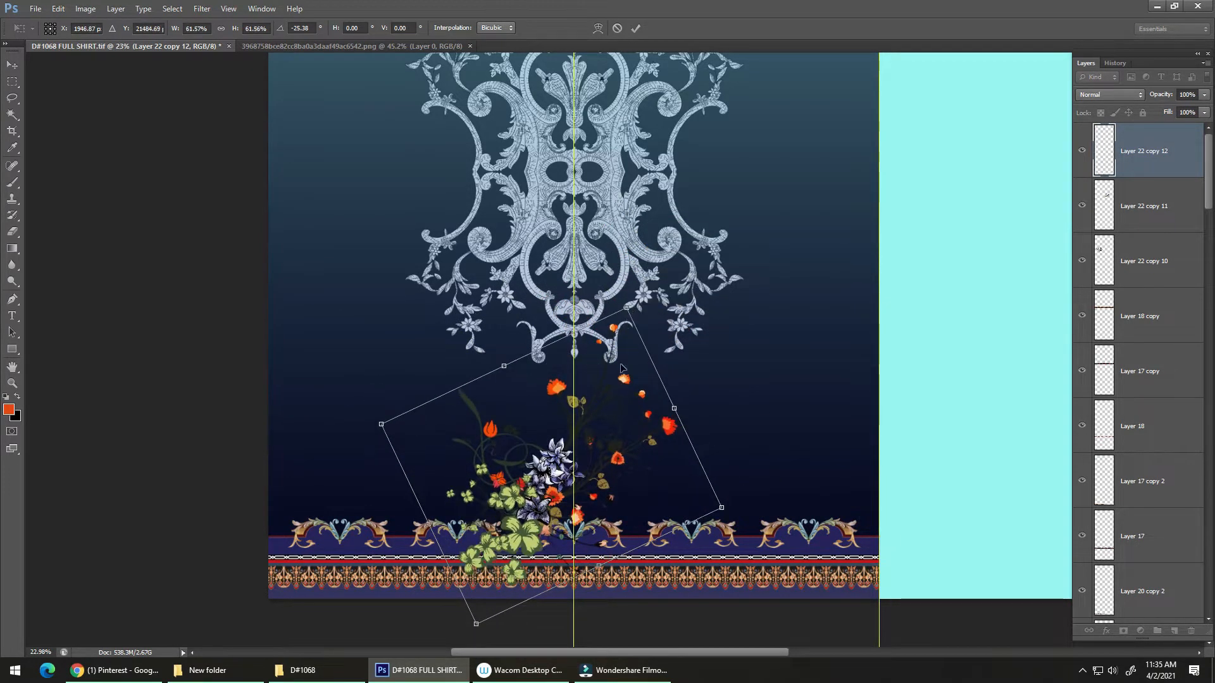
left_click_drag(621, 367, 579, 380)
key("Return")
left_click_drag(591, 384, 590, 449)
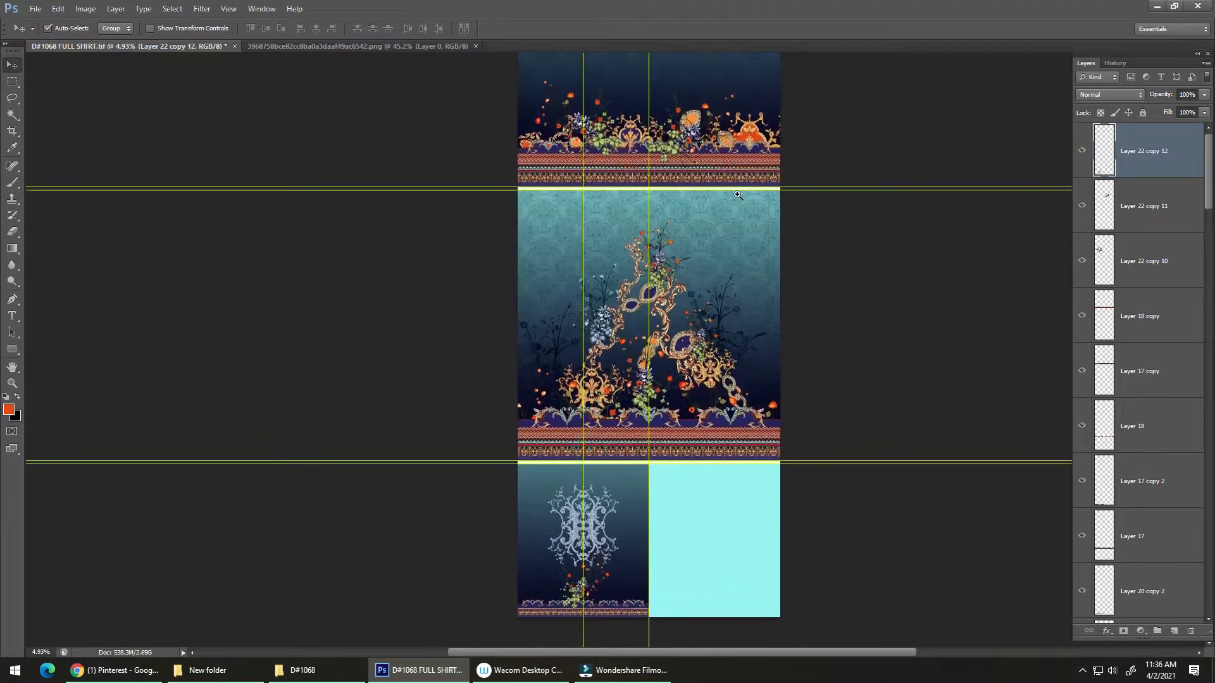
Step: Save the file and duplicate the middle panel's damask pattern layer, Layer 30 copy 6
left_click_drag(738, 195, 803, 206)
left_click(779, 200)
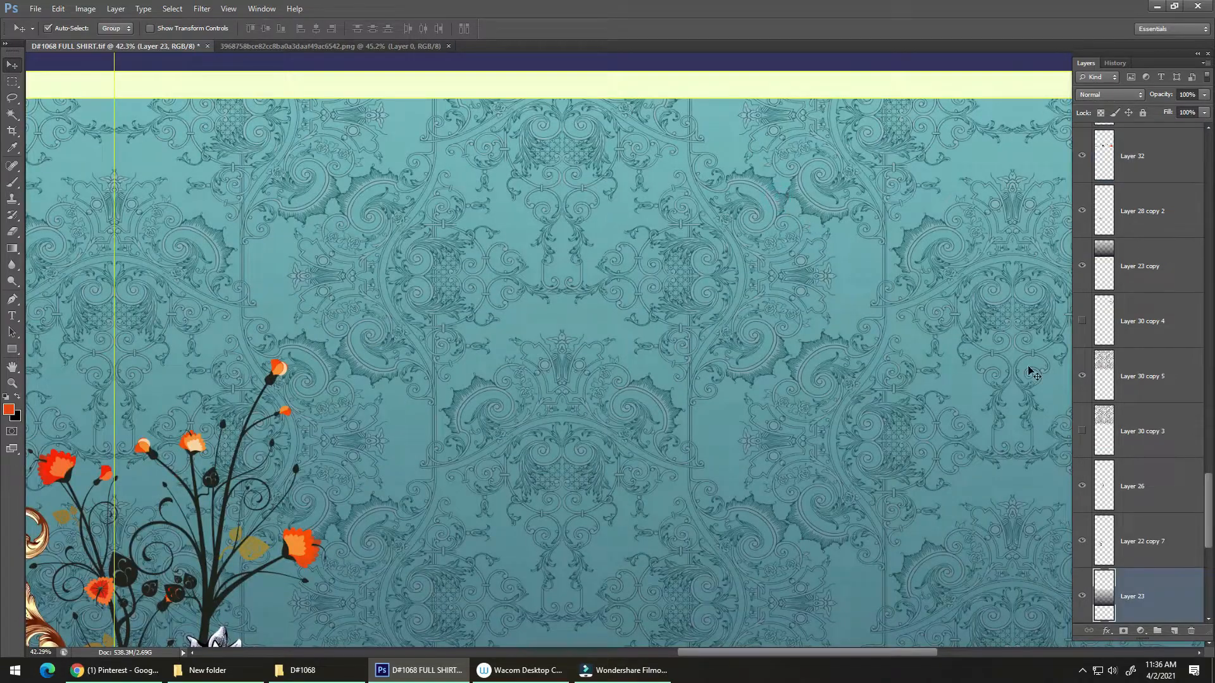
left_click(1201, 494)
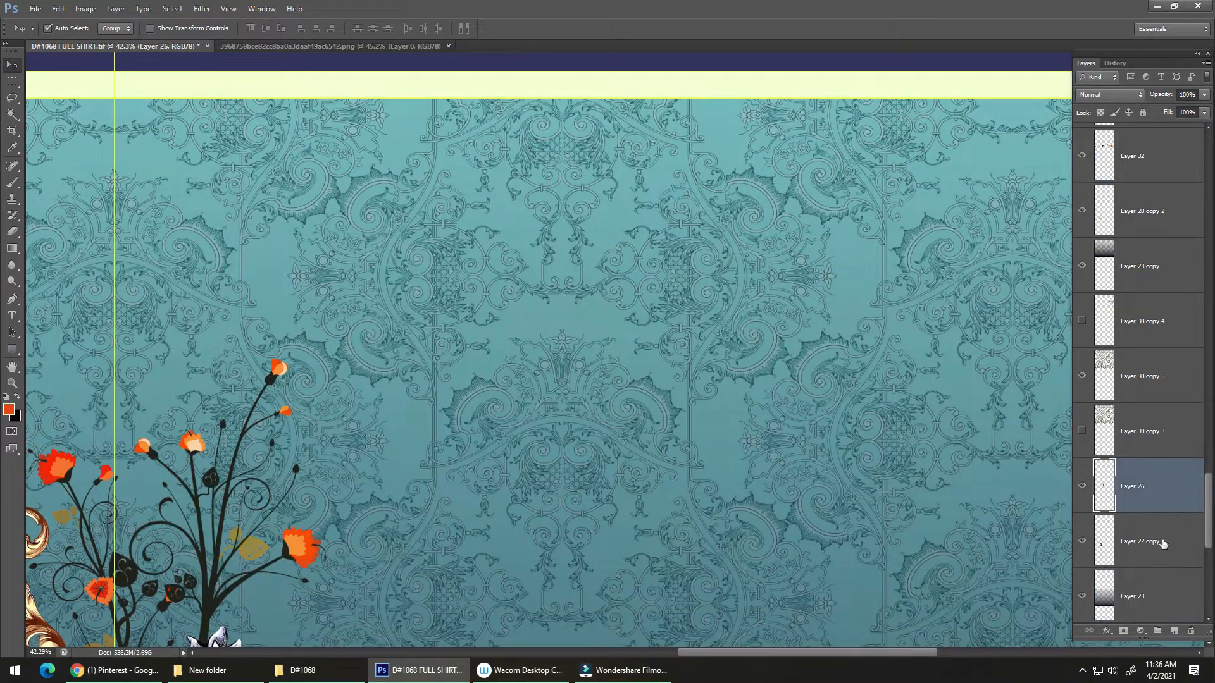
left_click(1147, 586)
left_click_drag(1209, 543, 1208, 612)
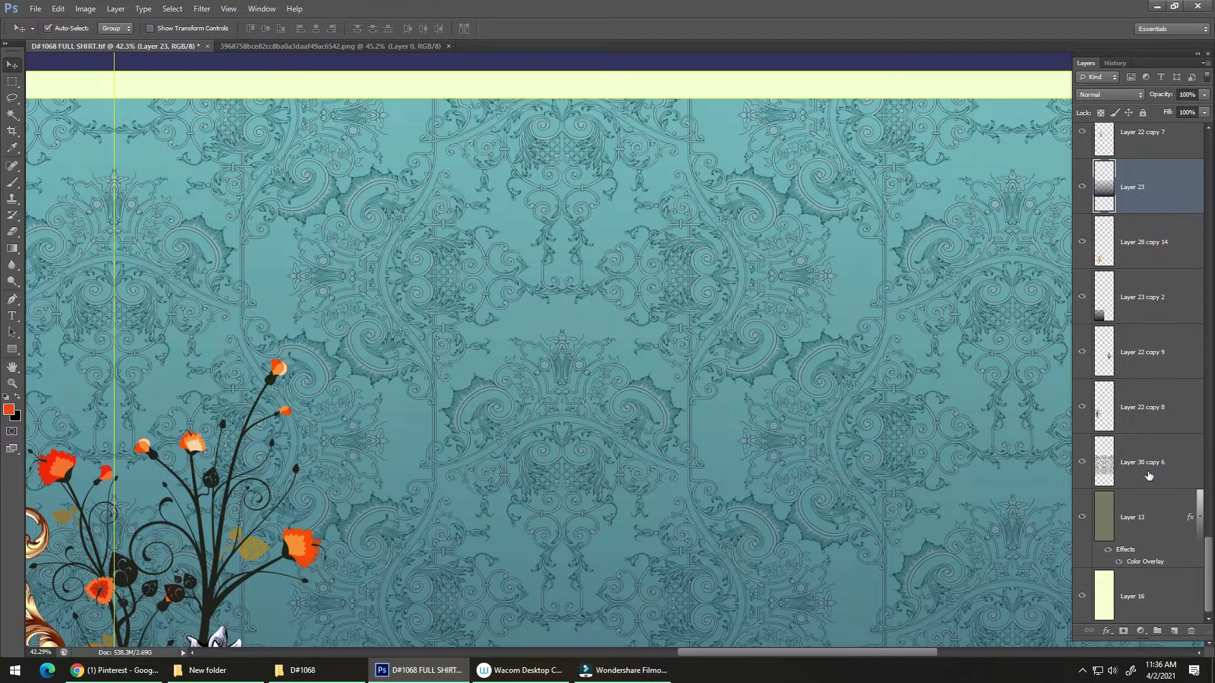
left_click(1149, 476)
left_click(1083, 464)
left_click(1083, 464)
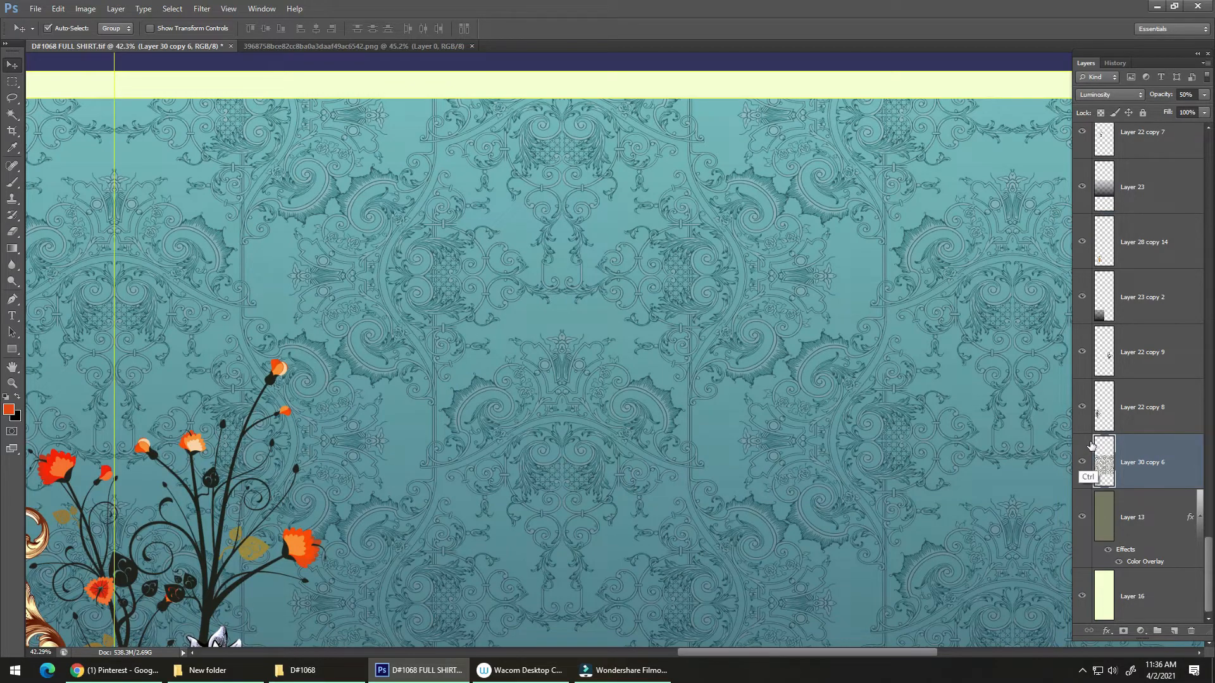
key("ctrl+s")
key("ctrl+j")
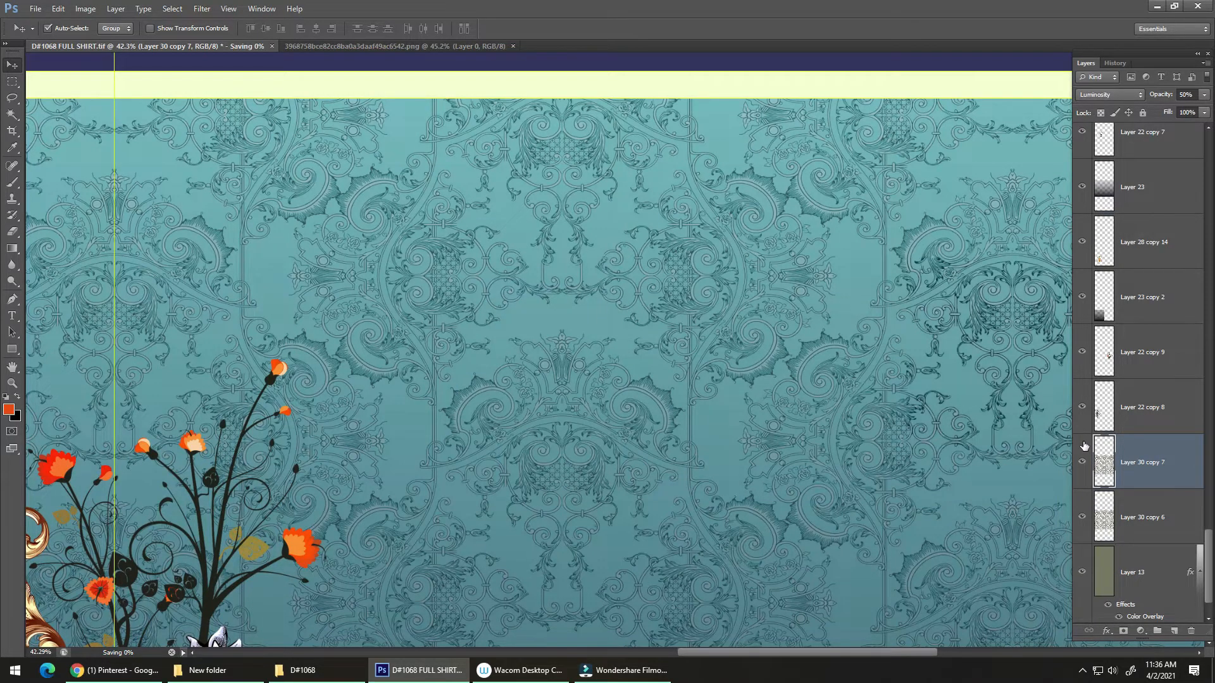
Step: Move the duplicated damask pattern over the lower-left panel, center it on the panel and scale it down
key("ctrl+0")
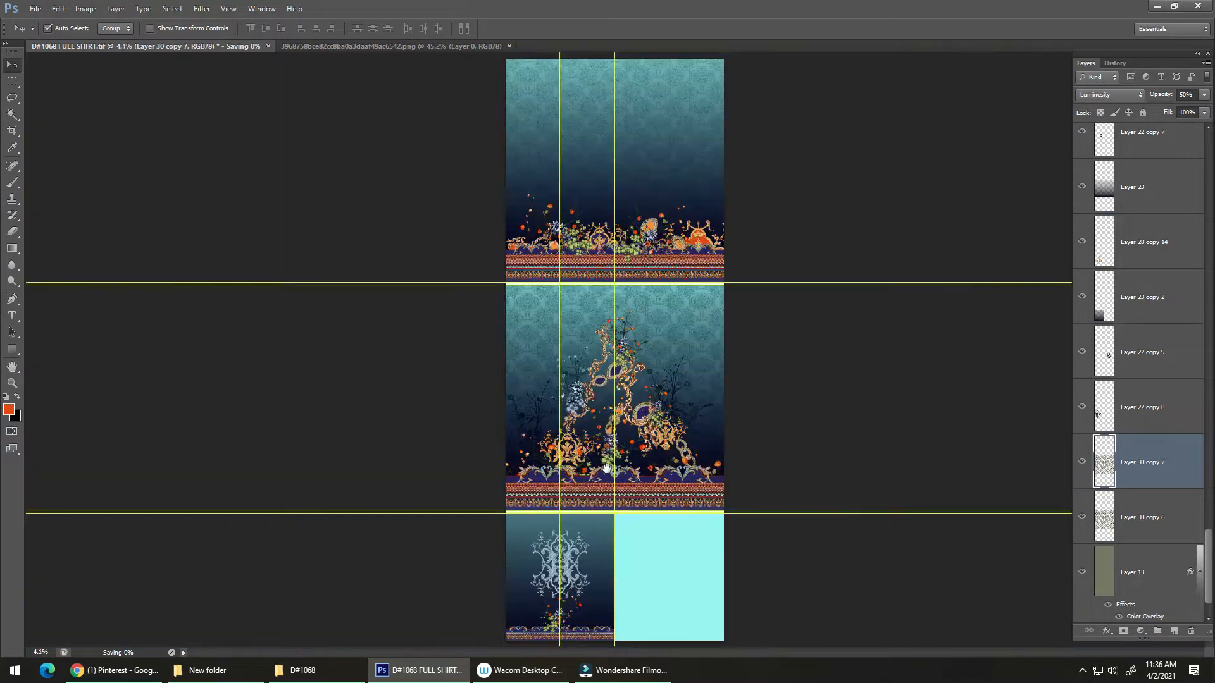
key("ctrl+t")
left_click_drag(671, 319, 649, 489)
left_click_drag(594, 593, 659, 328)
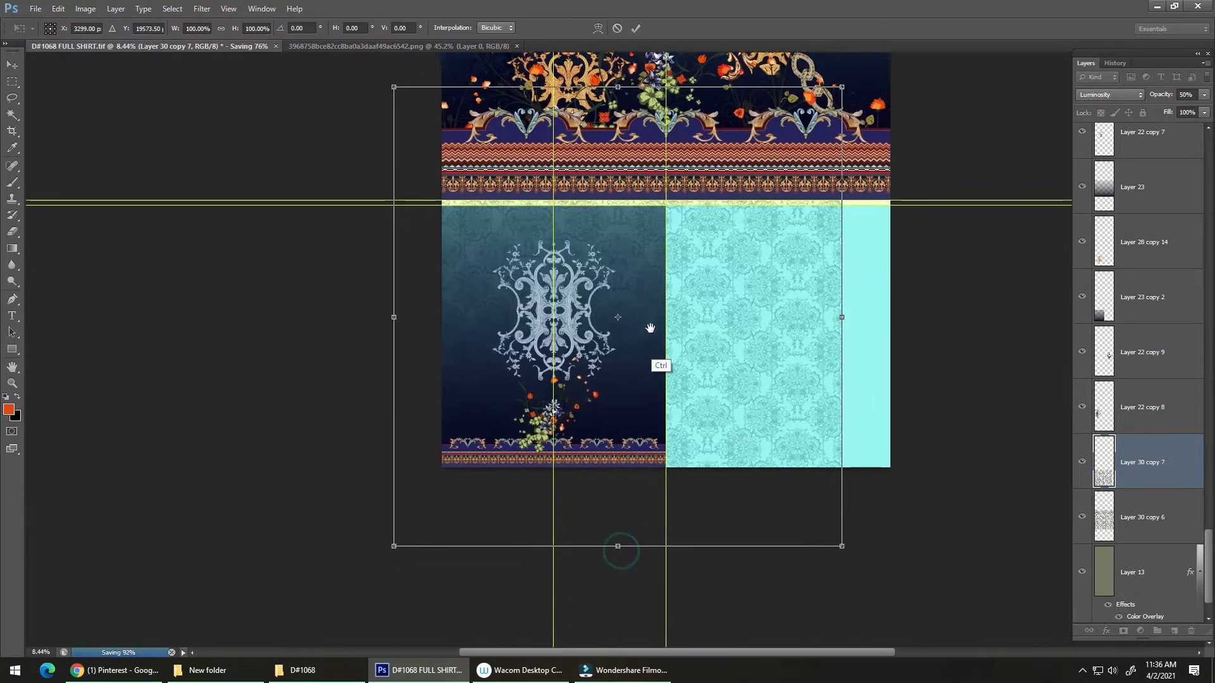
left_click_drag(610, 377, 631, 376)
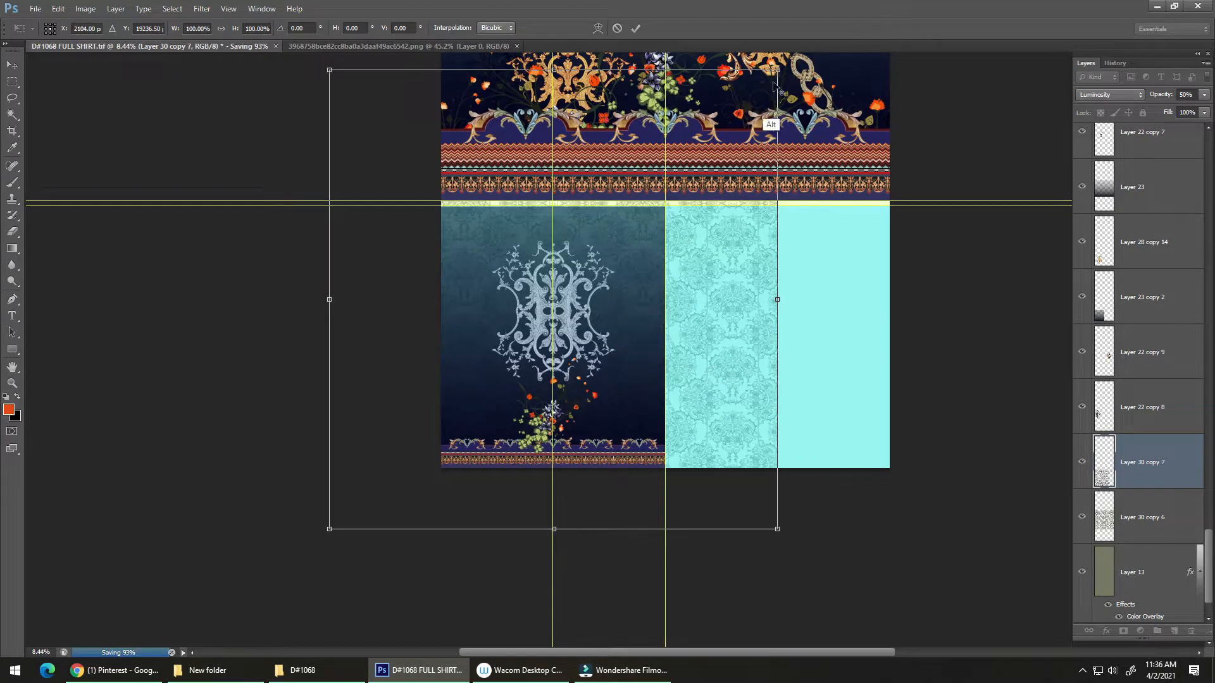
left_click_drag(778, 70, 710, 156)
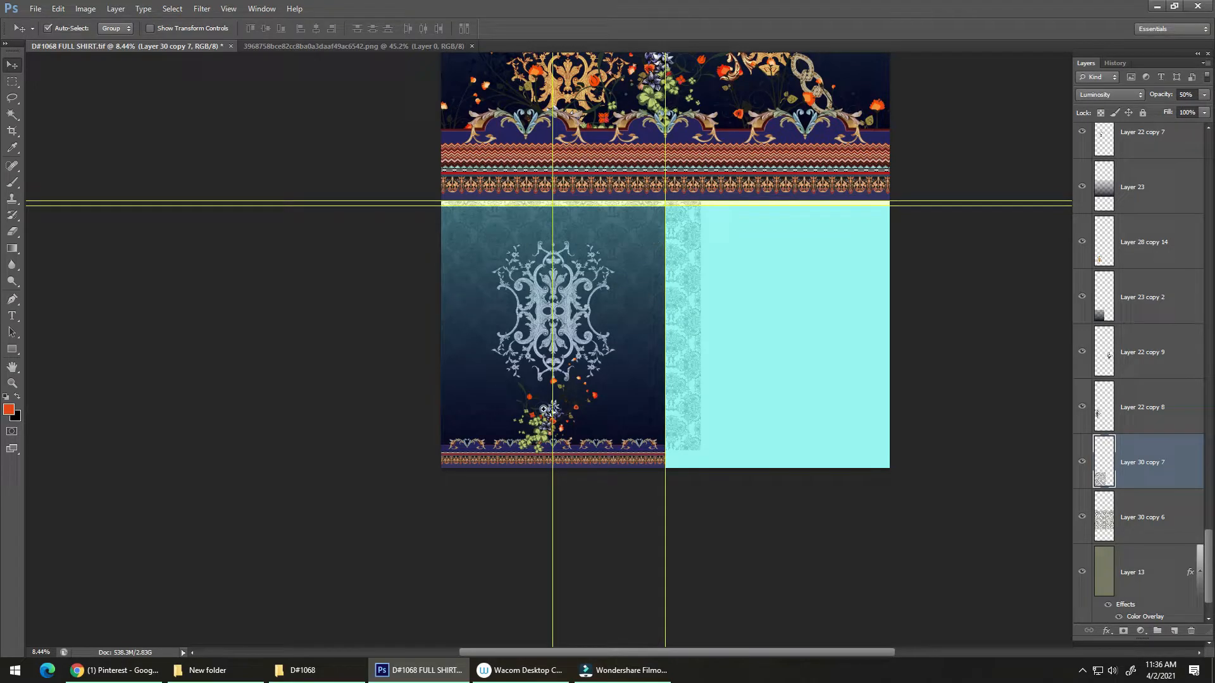
Step: Make a rectangular selection around the area of the lower-left panel
left_click_drag(568, 428, 567, 467)
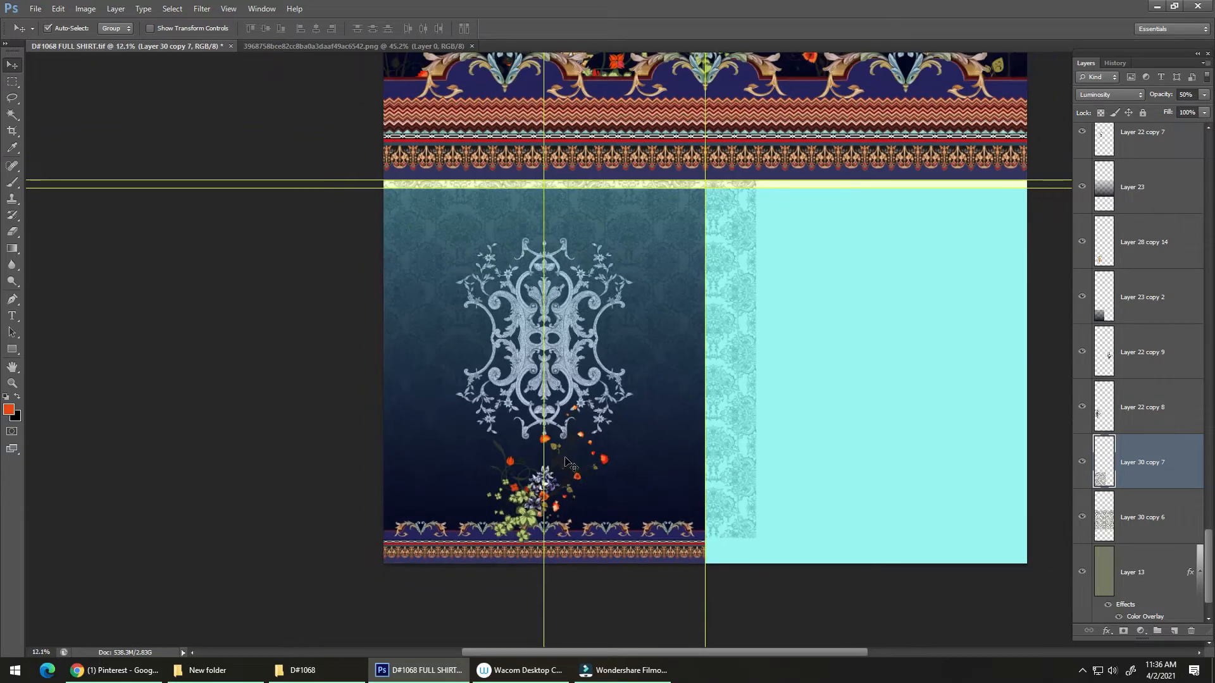
key("m")
left_click_drag(367, 573, 694, 191)
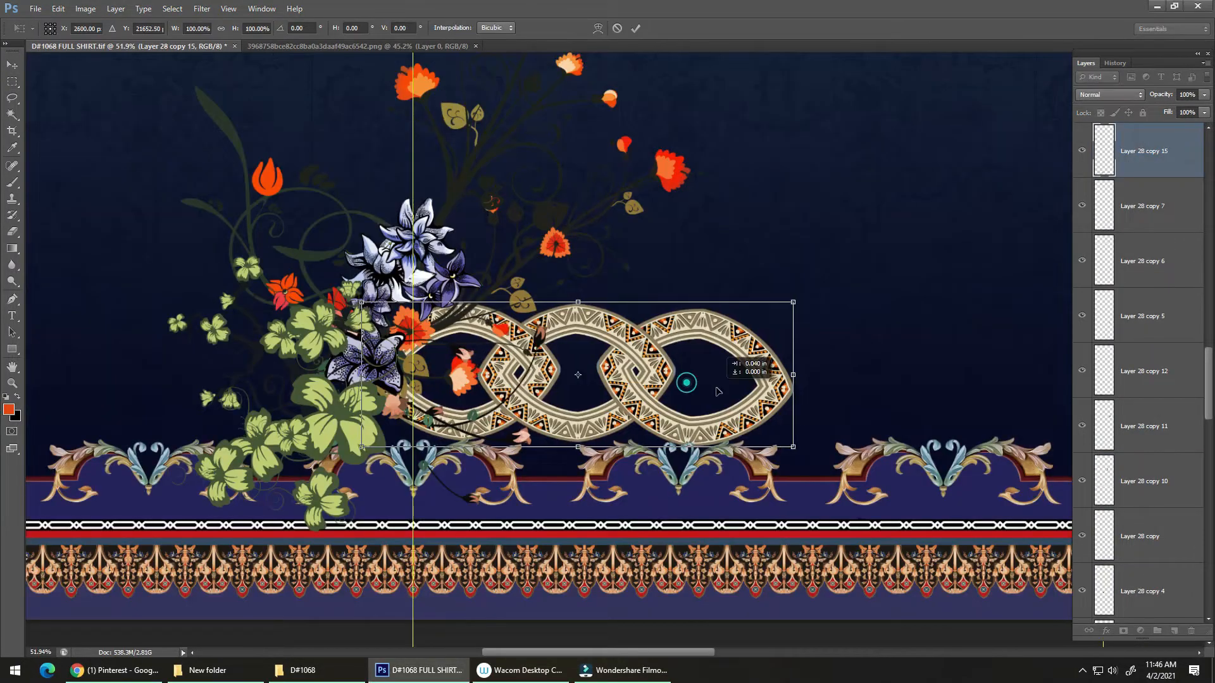
Step: Scale down the three-link chain above the panel's bottom border and duplicate it to continue toward the panel's right edge
left_click_drag(811, 299, 679, 366)
key("Return")
left_click_drag(418, 391, 675, 389)
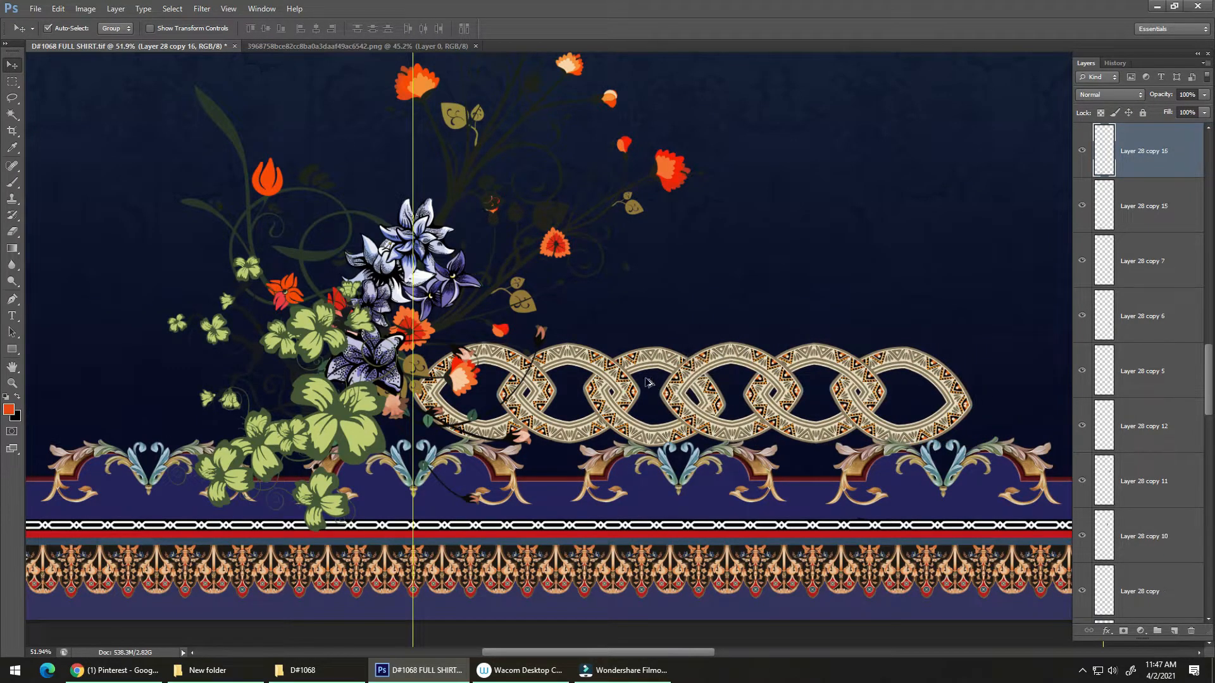
Step: Erase parts of Layer 28 copy 16 where it overlaps the first chain segment so that the links interlock
left_click(1105, 206, "ctrl")
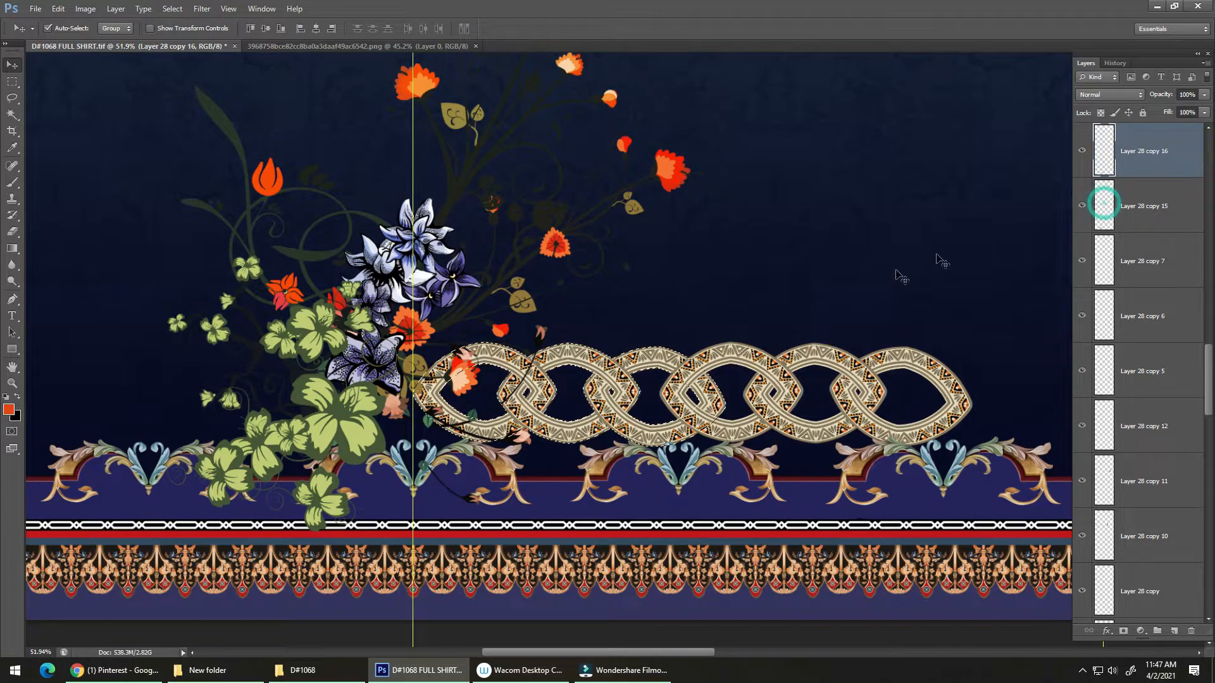
key("e")
key("ctrl+d")
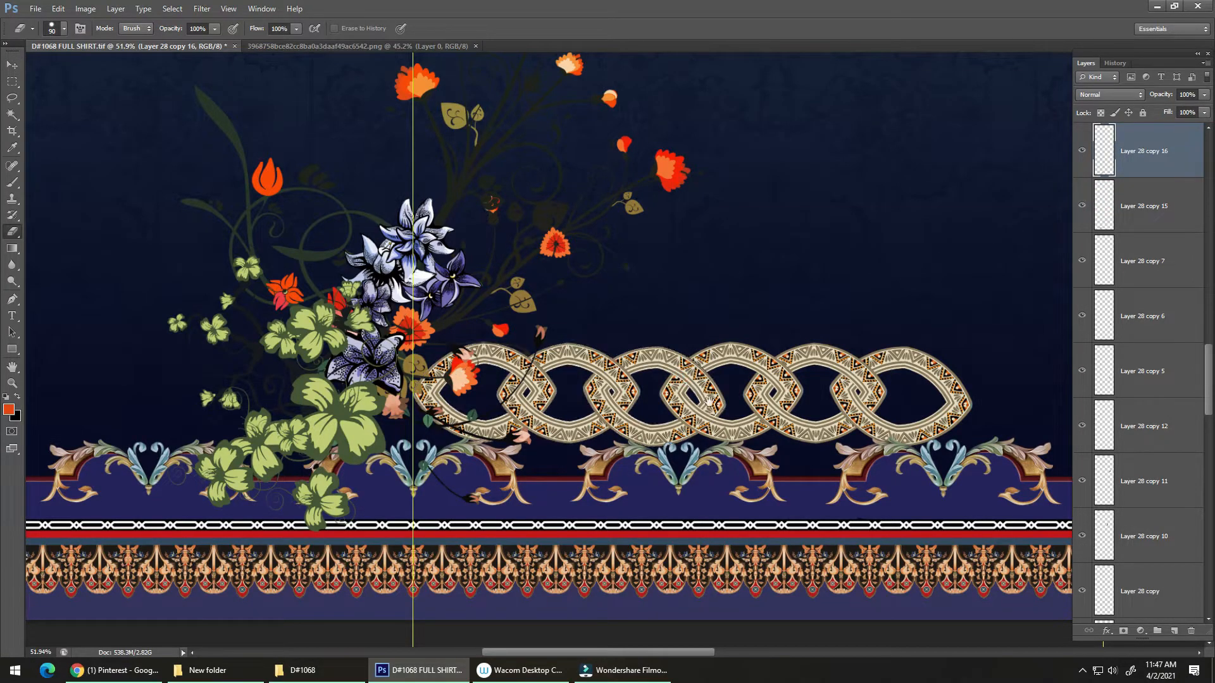
left_click_drag(711, 412, 549, 402)
left_click_drag(604, 404, 592, 433)
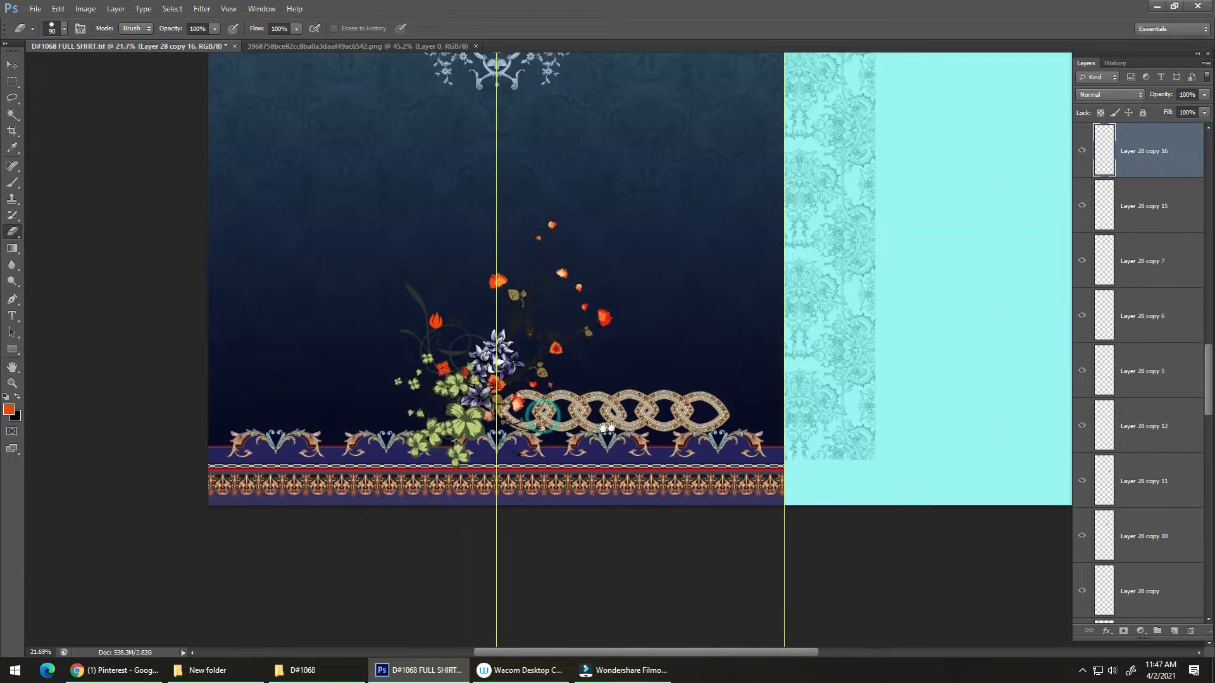
scroll(602, 425, "down", 3)
scroll(605, 423, "up", 4)
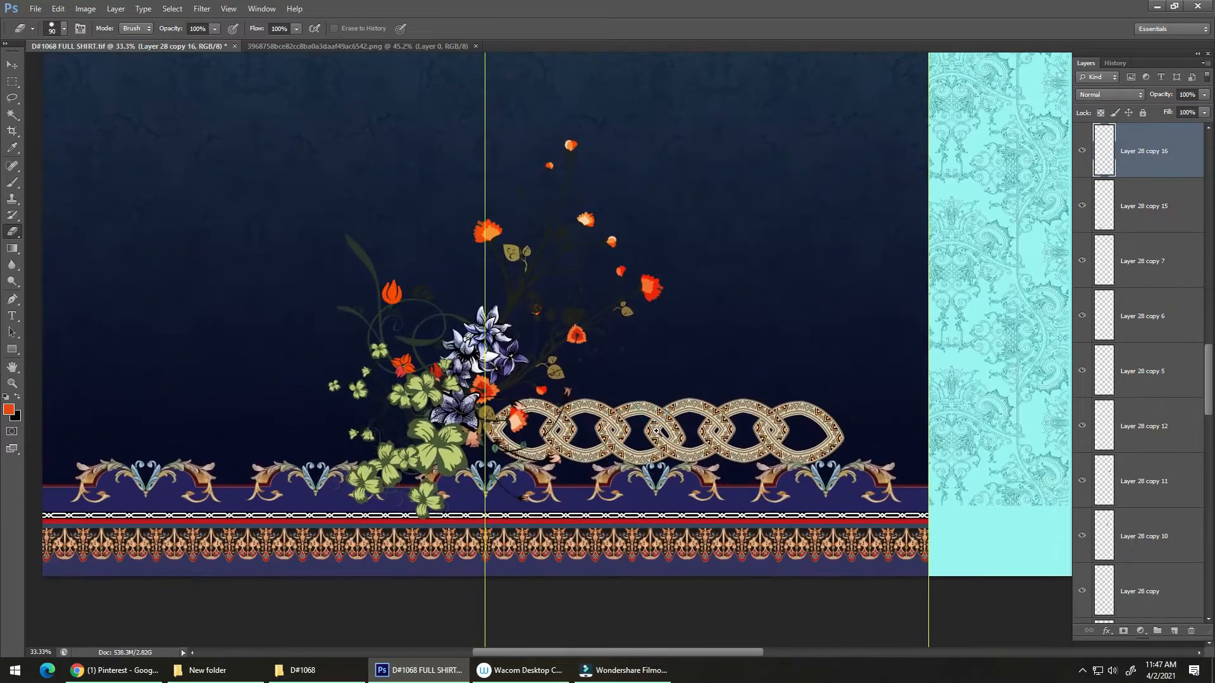
scroll(655, 414, "down", 2)
scroll(708, 426, "up", 3)
scroll(708, 425, "up", 1)
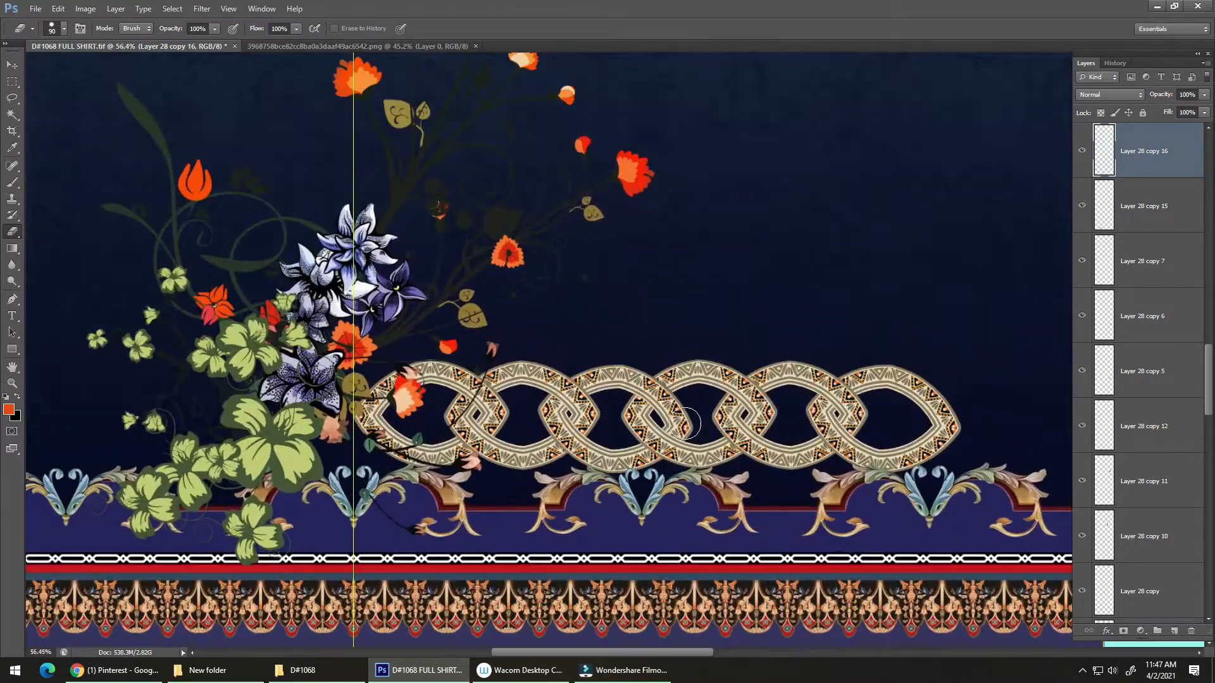
Step: Duplicate the first three-link chain segment and place the copy at the right end of the chain
key("v")
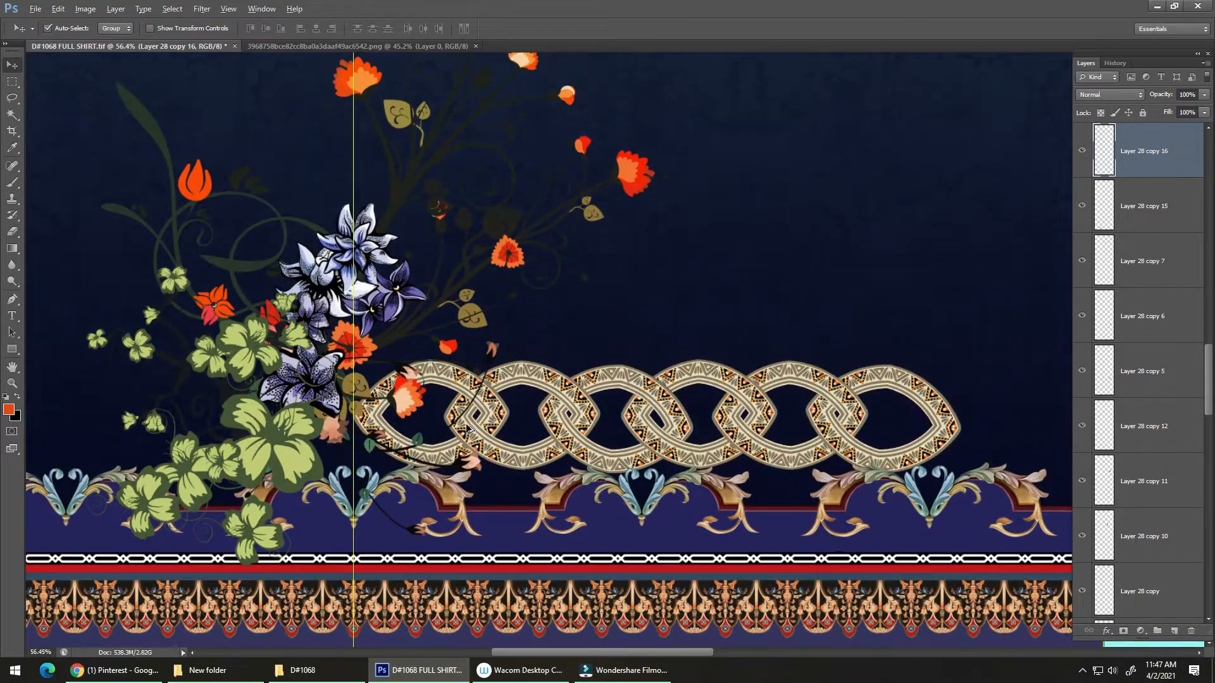
left_click_drag(467, 428, 999, 439)
left_click(1104, 267, "ctrl")
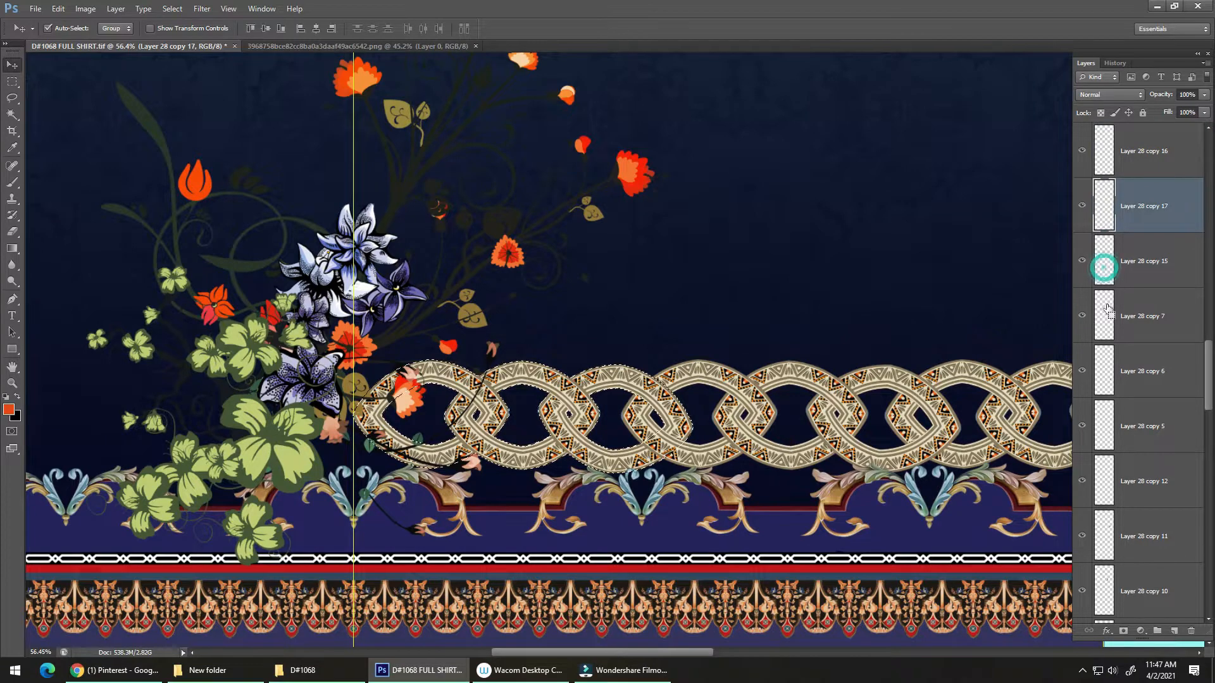
left_click(1105, 316, "ctrl")
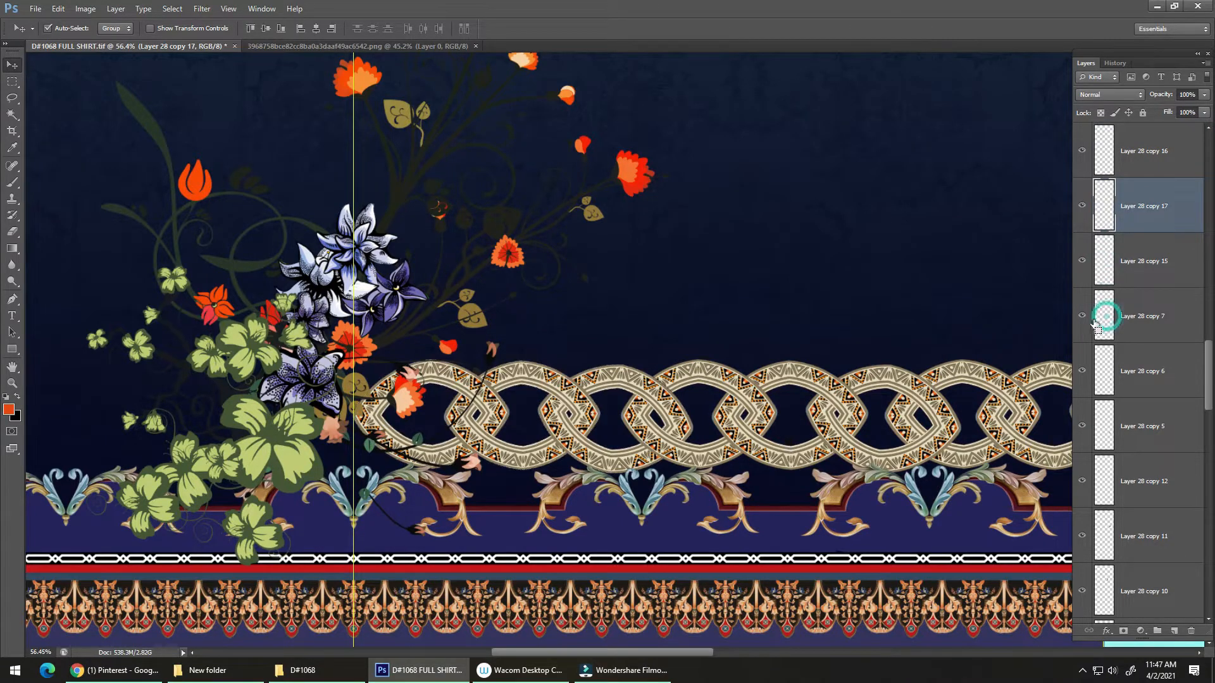
left_click(1105, 155, "ctrl")
key("e")
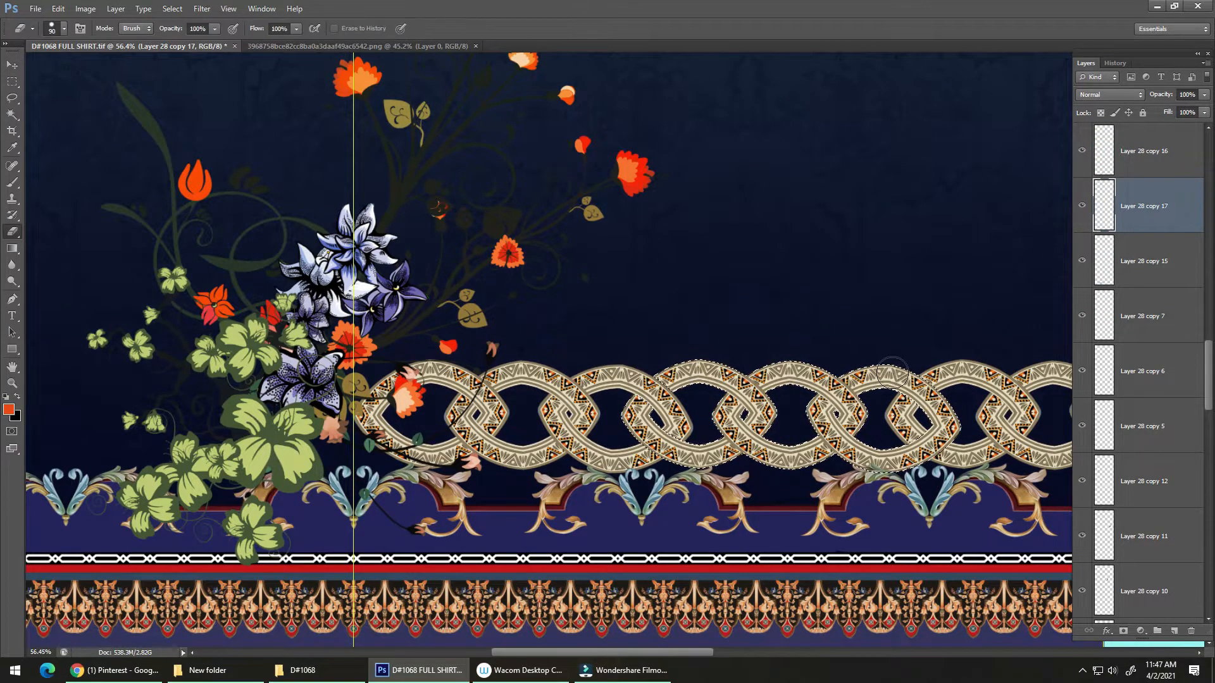
key("ctrl+d")
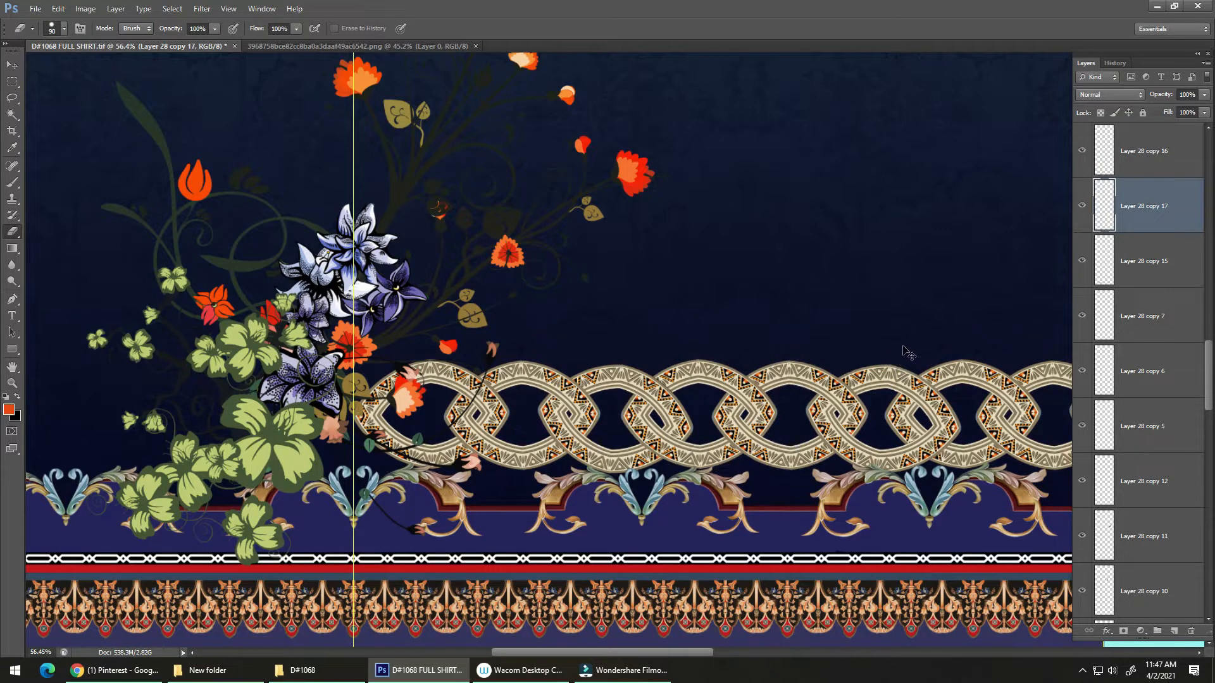
Step: Bring Layer 28 copy 17 in front of Layer 28 copy 16 and erase its overlap so the links interlock
key("ctrl+bracketright")
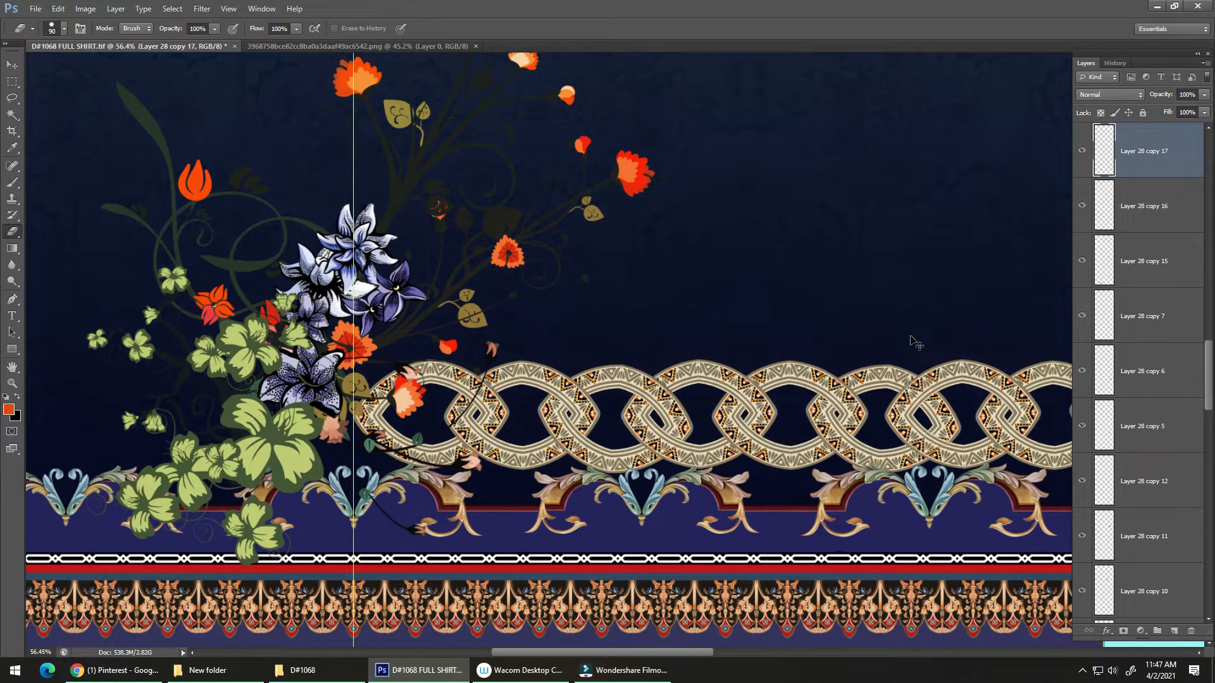
left_click(1105, 214, "ctrl")
key("ctrl+d")
mouse_move(944, 395)
left_mouse_down()
mouse_move(795, 426)
mouse_move(878, 410)
mouse_move(773, 477)
left_mouse_up()
Step: Try moving the rightmost chain segment away from the chain and undo the move
key("v")
left_click_drag(777, 479, 817, 426)
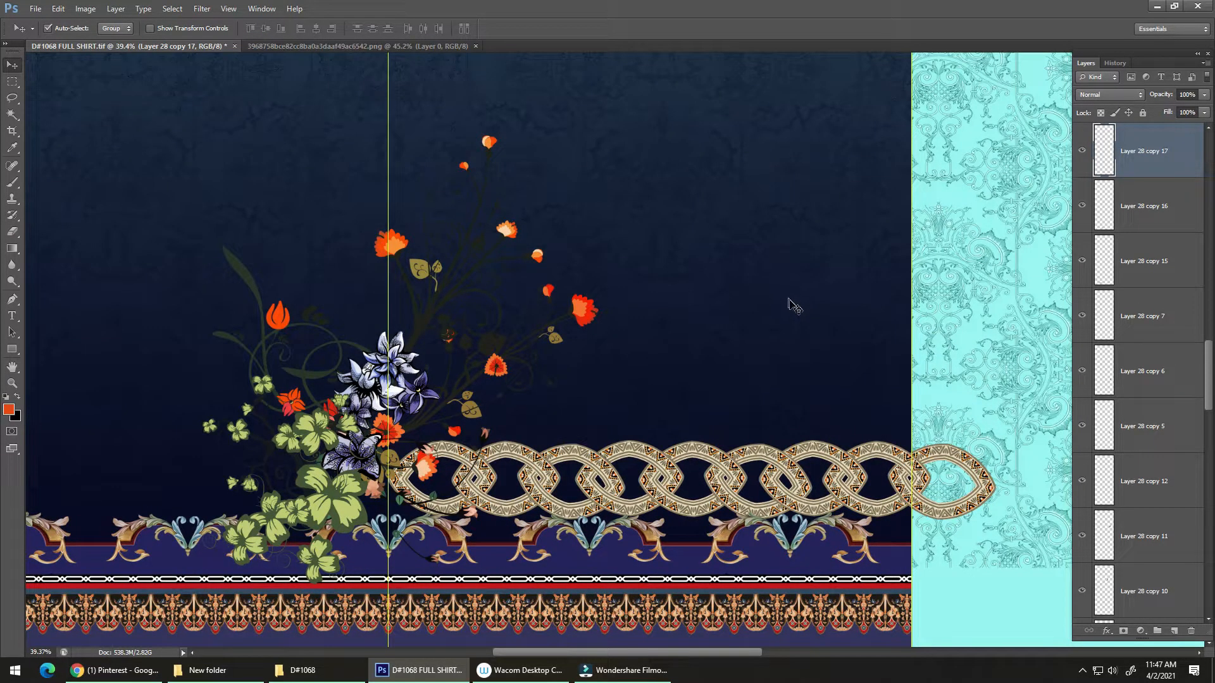
left_click_drag(812, 455, 819, 422)
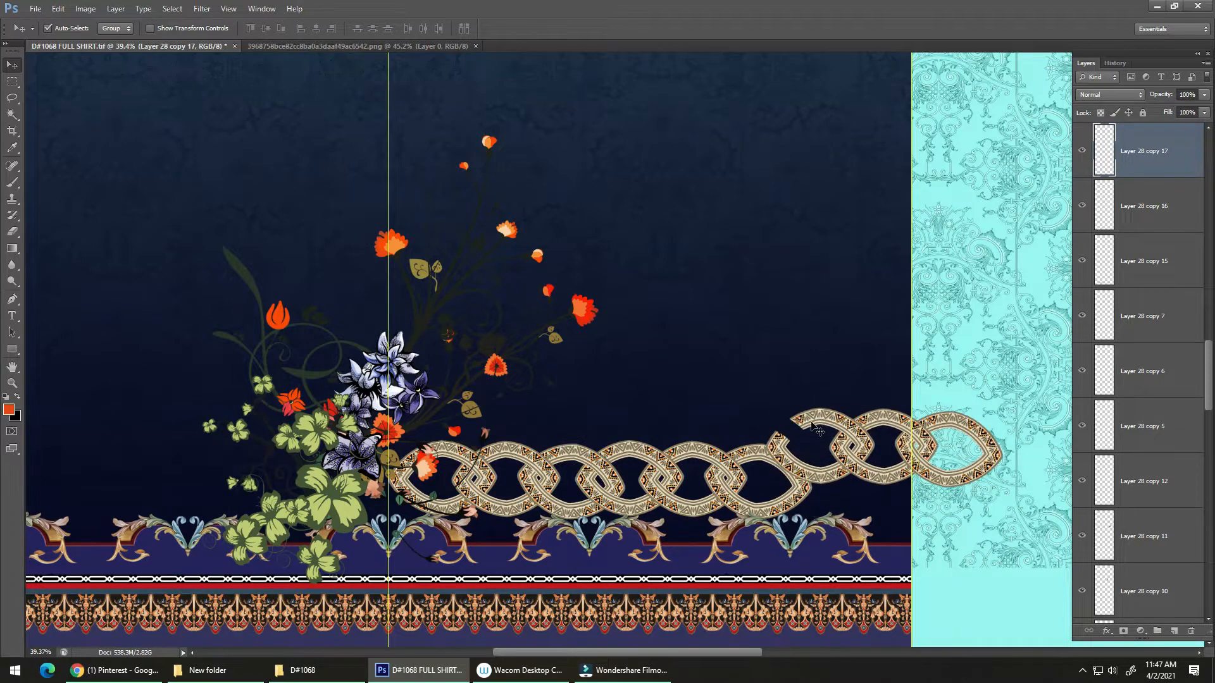
key("ctrl+z")
Step: Select the chain layers Layer 28 copy 15, 16 and 17 and merge them into one layer
left_click(712, 456, "shift")
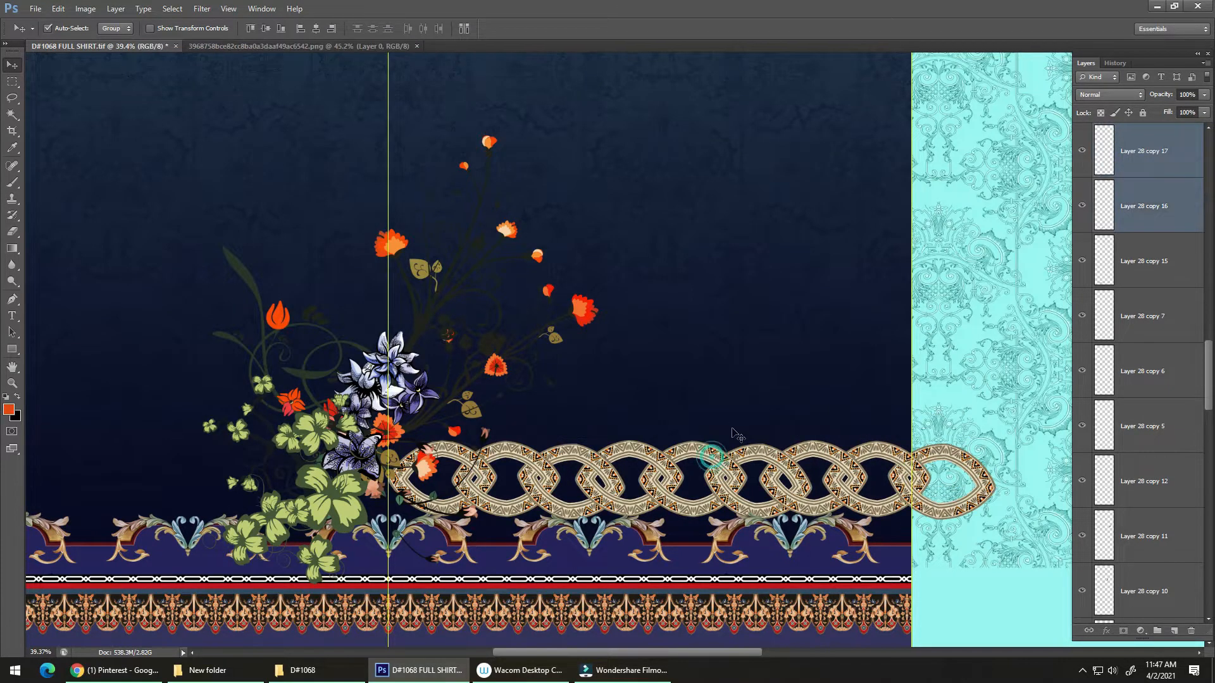
left_click_drag(712, 456, 744, 417)
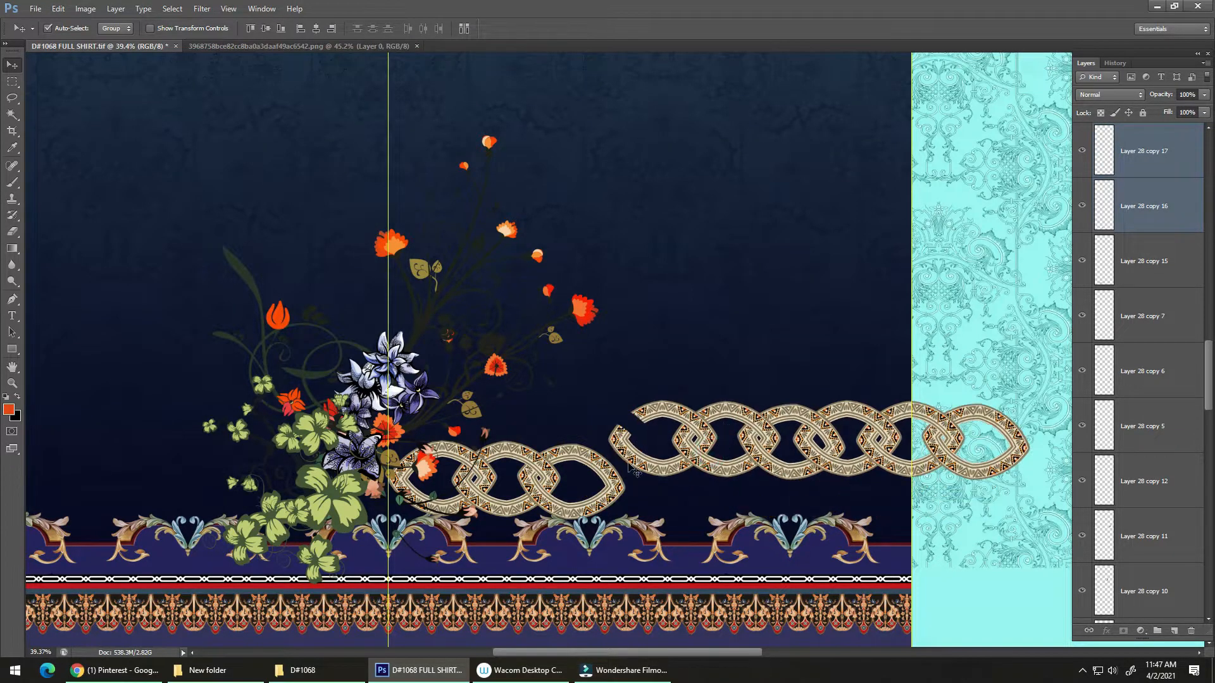
key("ctrl+z")
left_click(538, 461, "shift")
left_click_drag(537, 461, 577, 434)
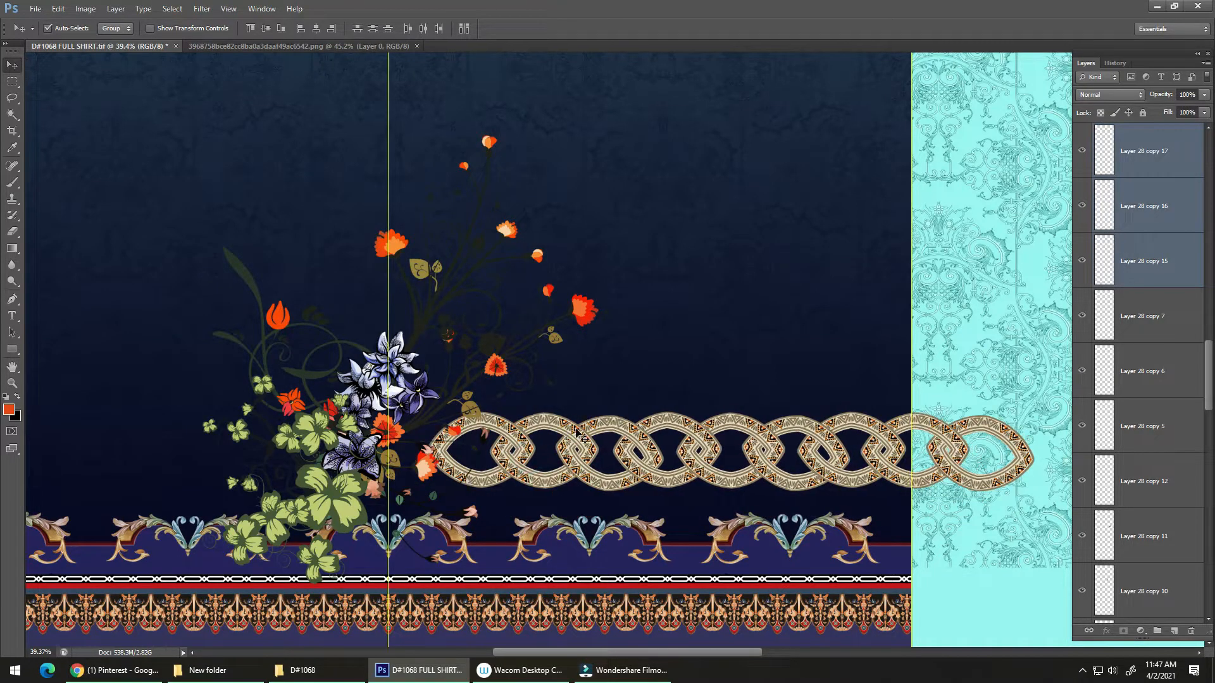
key("ctrl+z")
key("ctrl+e")
Step: Scale the merged chain down so that it ends at the lower-left panel's right edge
key("ctrl+t")
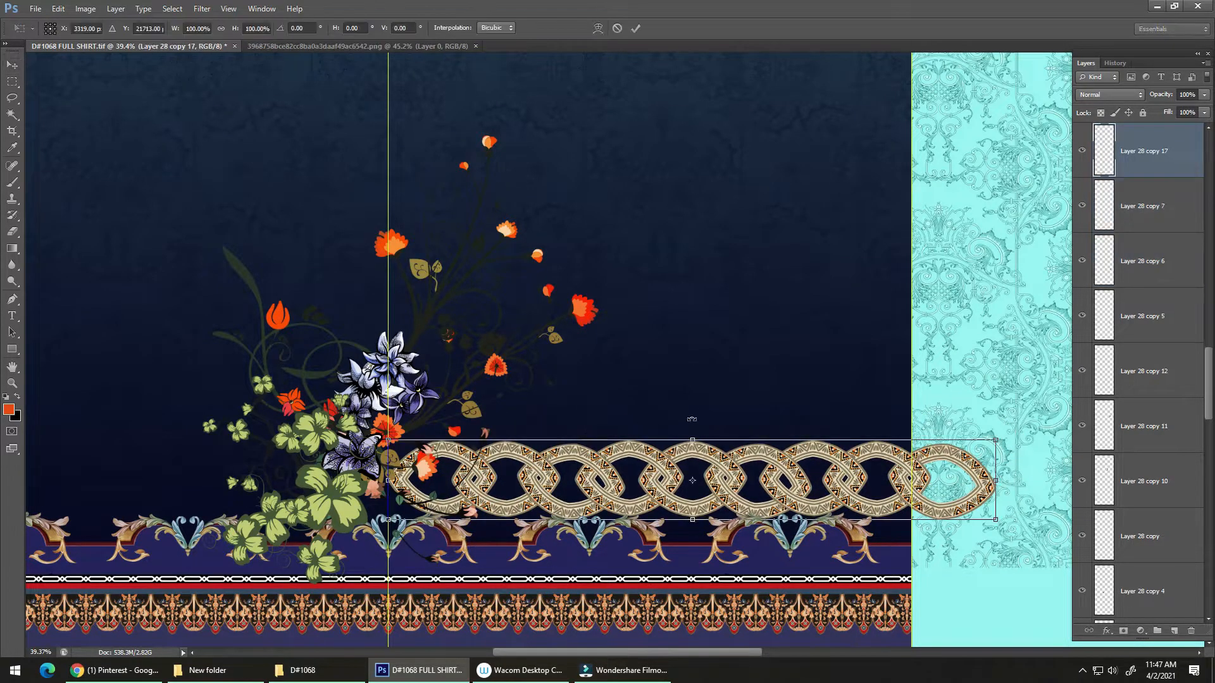
left_click_drag(998, 441, 917, 475)
key("Return")
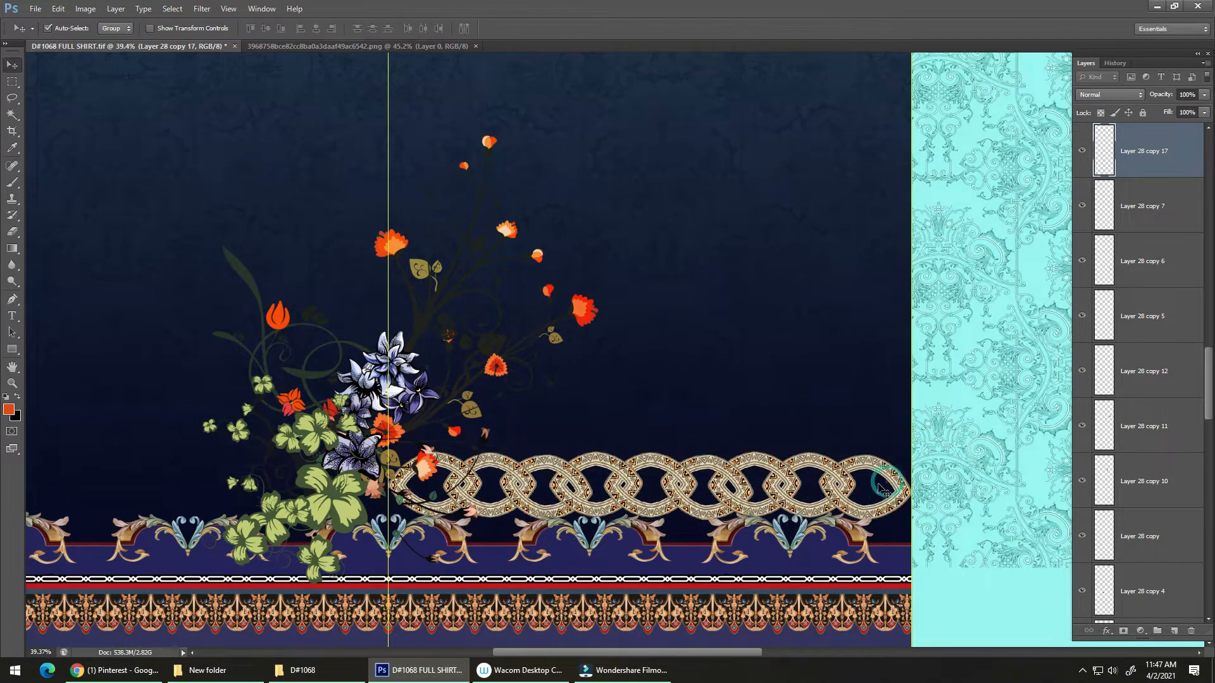
Step: Select the strip across the panel around the chain and mirror a copy of the chain horizontally onto the left half
left_click_drag(505, 453, 599, 432)
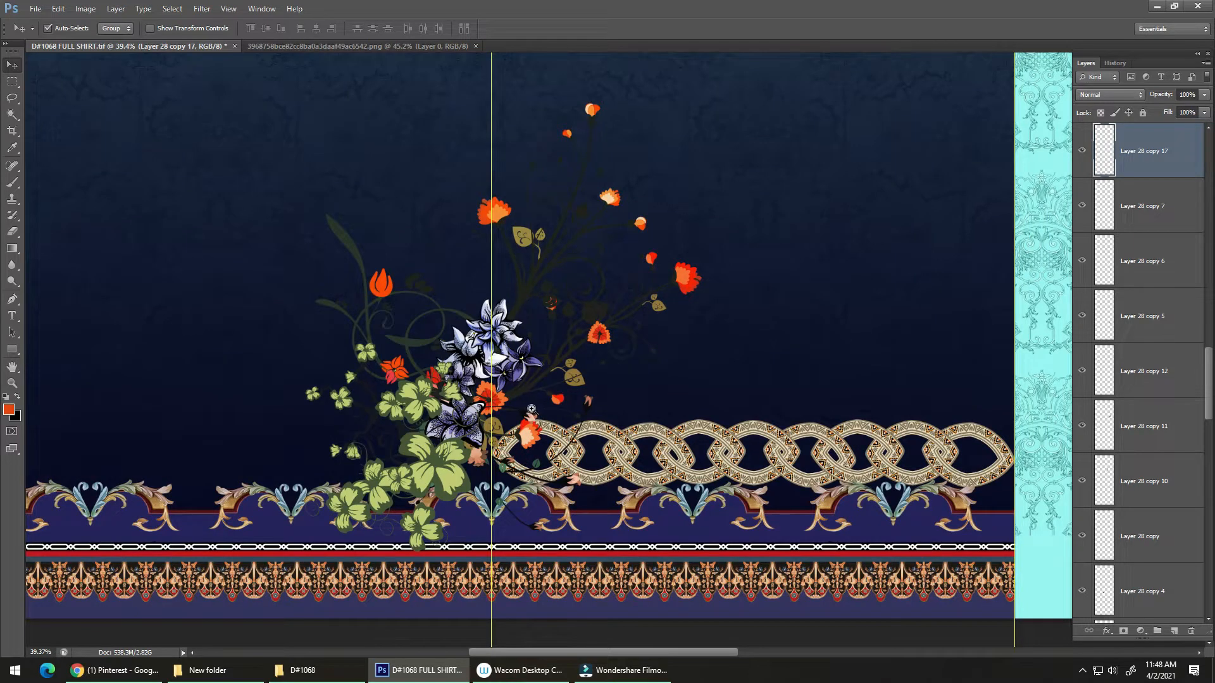
mouse_move(505, 468)
left_mouse_down()
mouse_move(507, 495)
mouse_move(508, 450)
left_mouse_up()
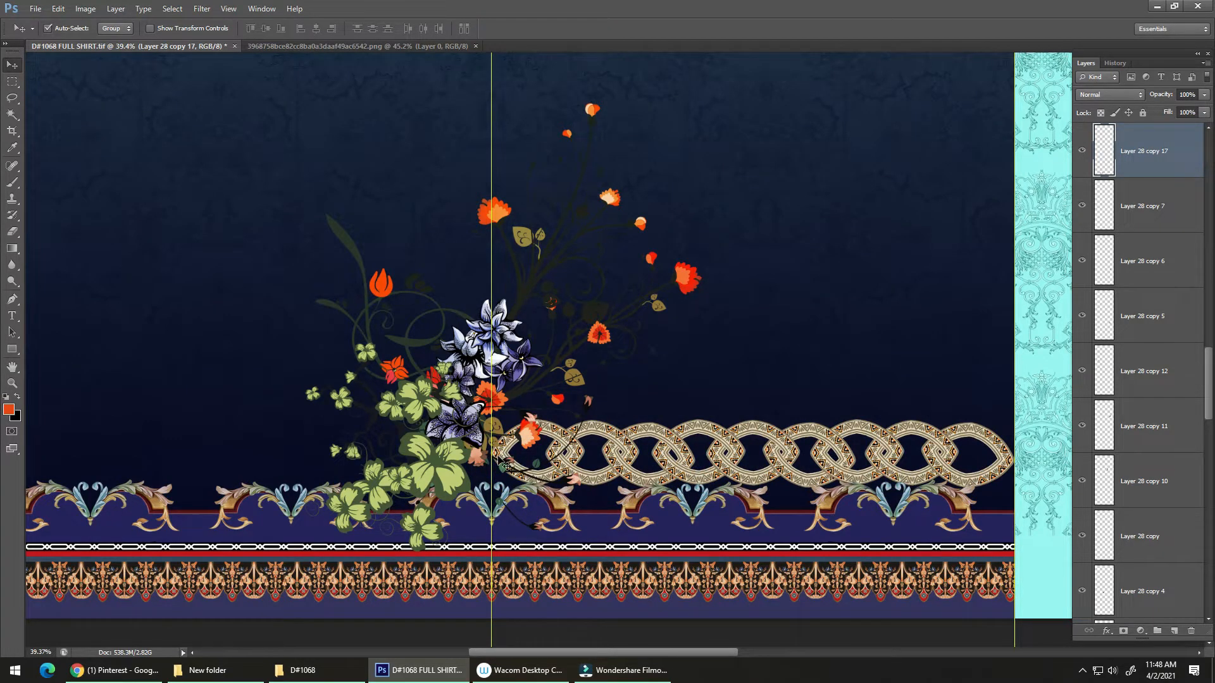
left_click_drag(878, 471, 788, 465)
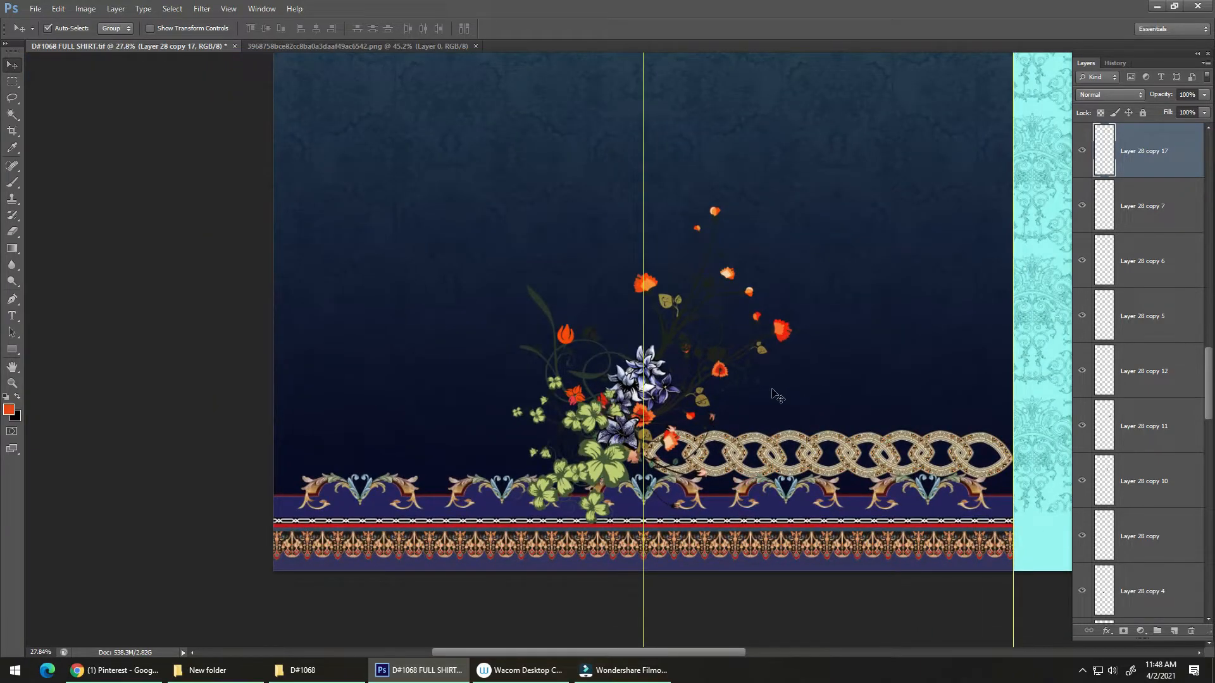
key("m")
left_click_drag(280, 412, 1012, 521)
key("alt+e")
key("alt+a")
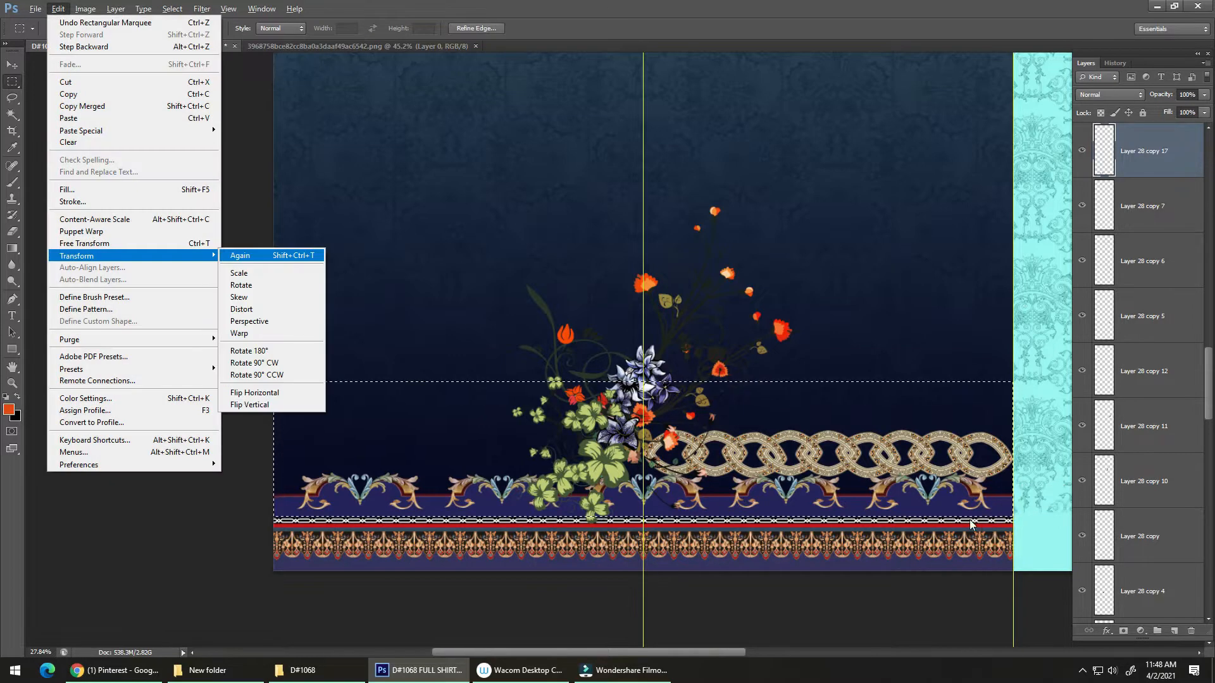
key("alt+h")
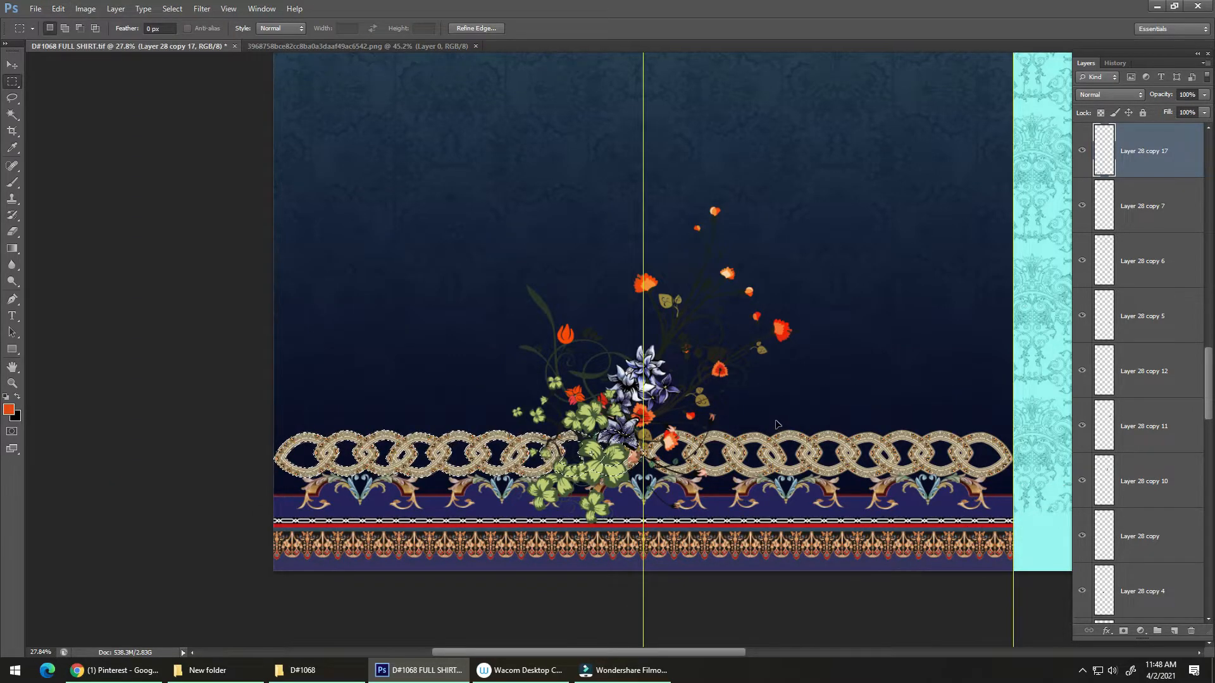
Step: Hide the guides and selection outline and save the file
key("ctrl+h")
key("ctrl+s")
scroll(759, 468, "down", 4, "alt")
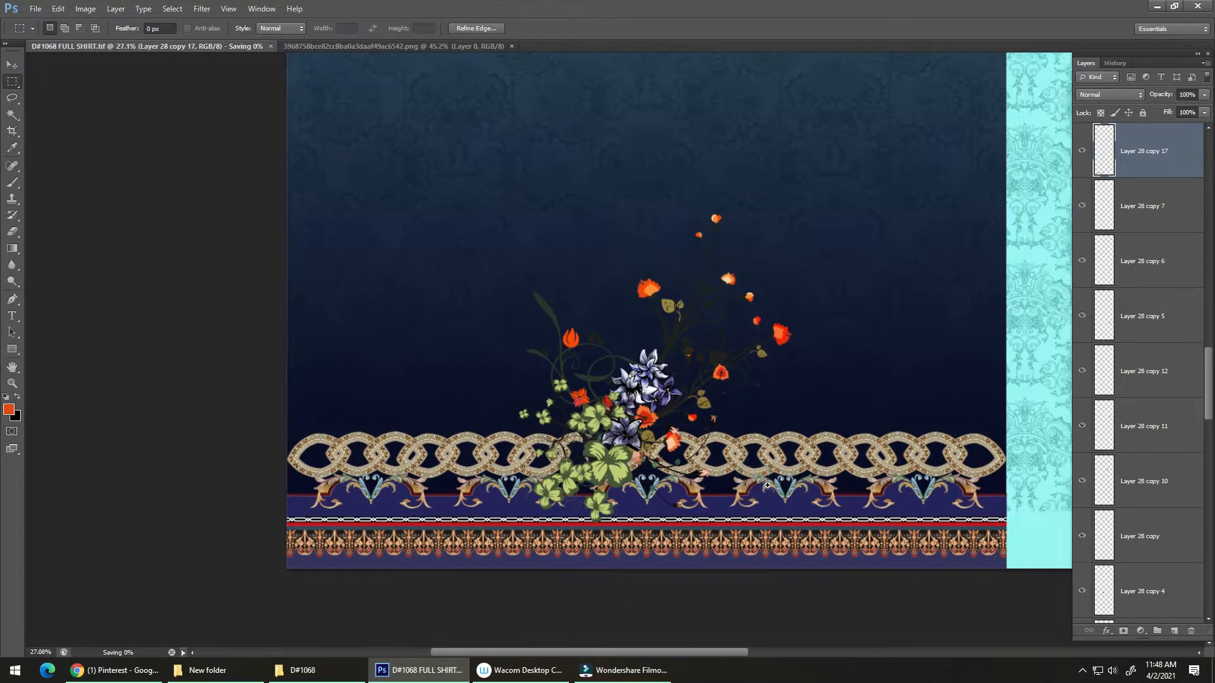
scroll(734, 456, "up", 2)
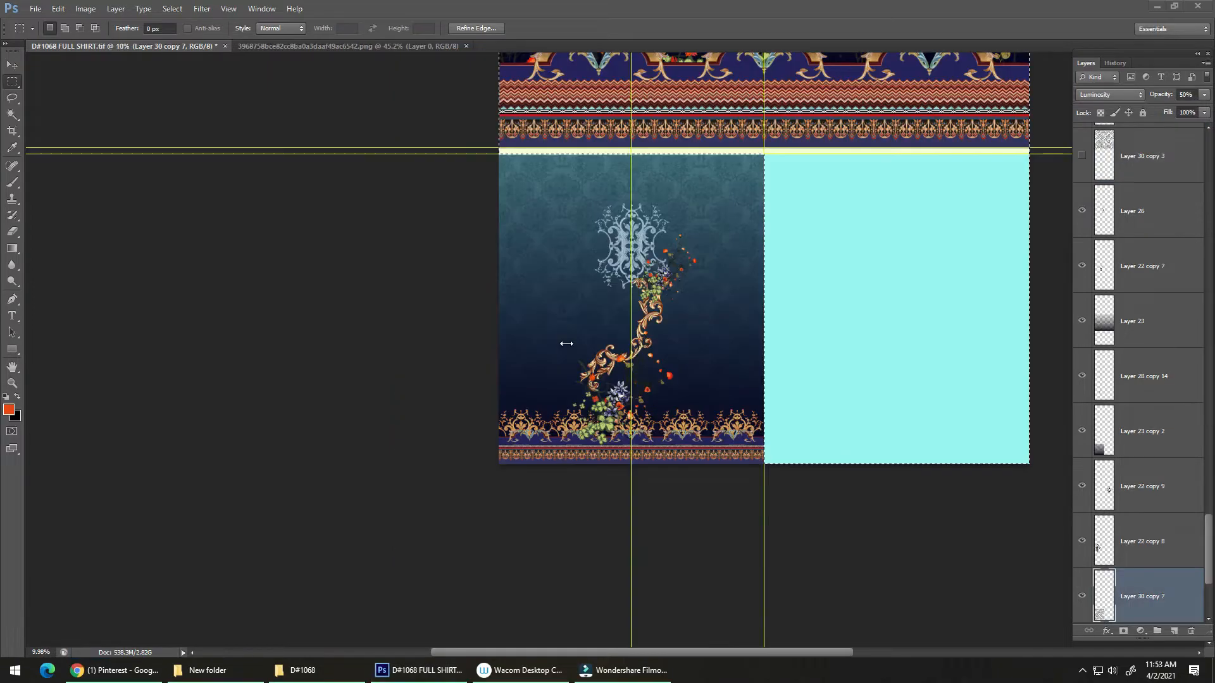
Step: Save the file and clear the selection around the lower-left panel
scroll(675, 367, "up", 1)
left_click_drag(678, 355, 652, 430)
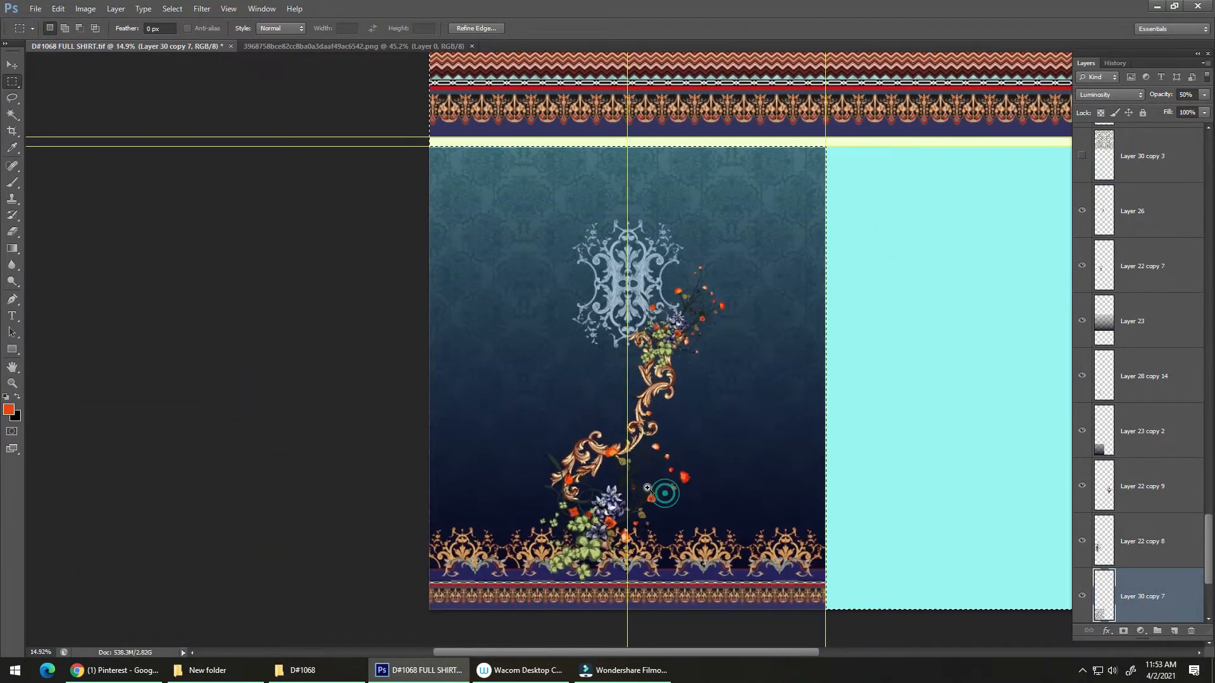
mouse_move(649, 485)
left_mouse_down()
mouse_move(696, 479)
mouse_move(671, 471)
mouse_move(662, 496)
left_mouse_up()
key("ctrl+s")
key("ctrl+d")
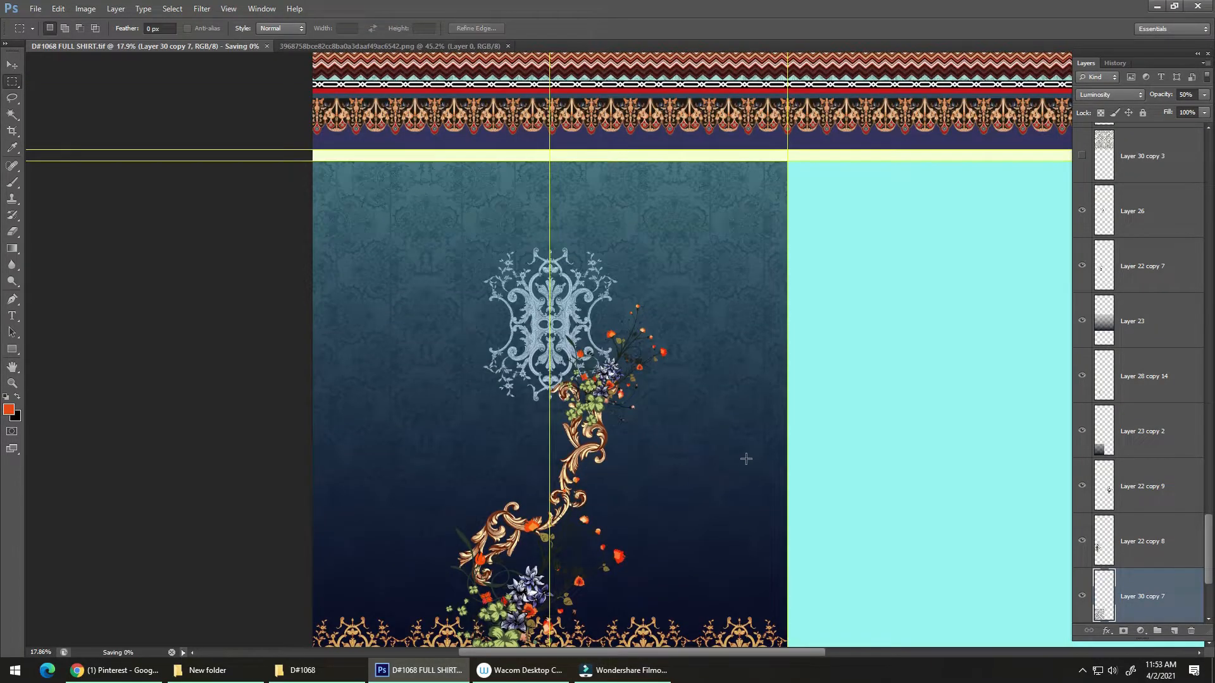
left_click(1082, 673)
left_click(1082, 675)
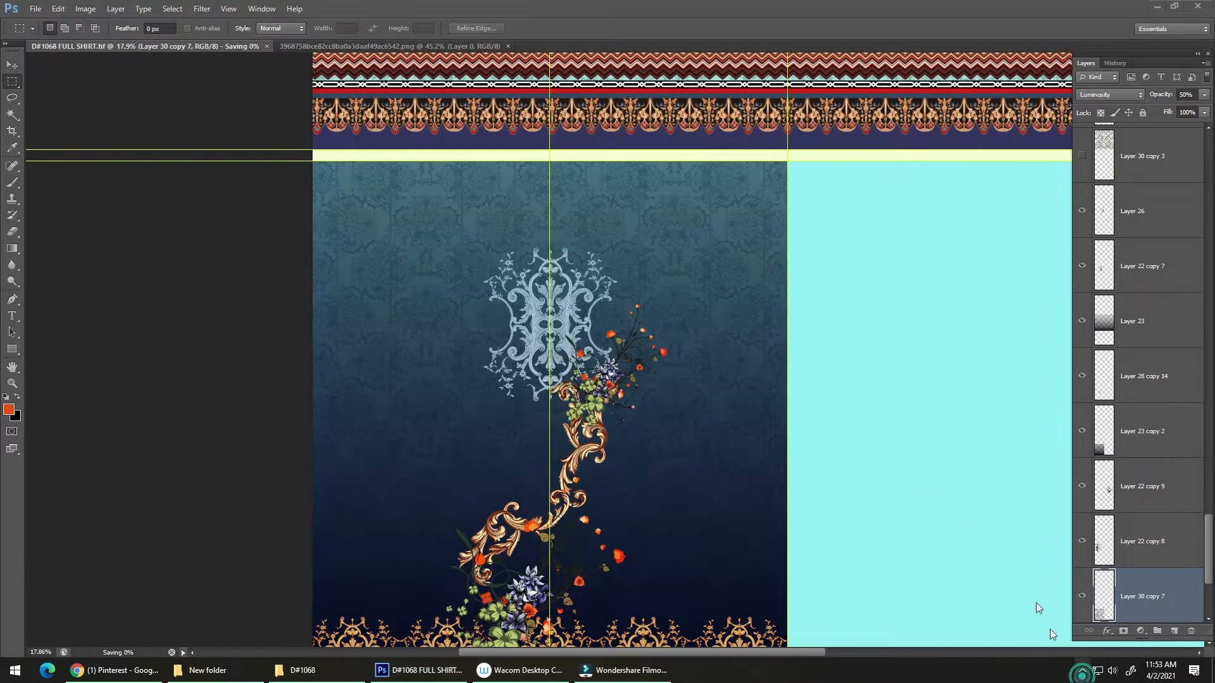
Step: Mirror a copy of the gold ornament border horizontally from the lower-left panel onto the lower-right panel and clear the selection
left_click(663, 371, "ctrl")
scroll(590, 358, "down", 6)
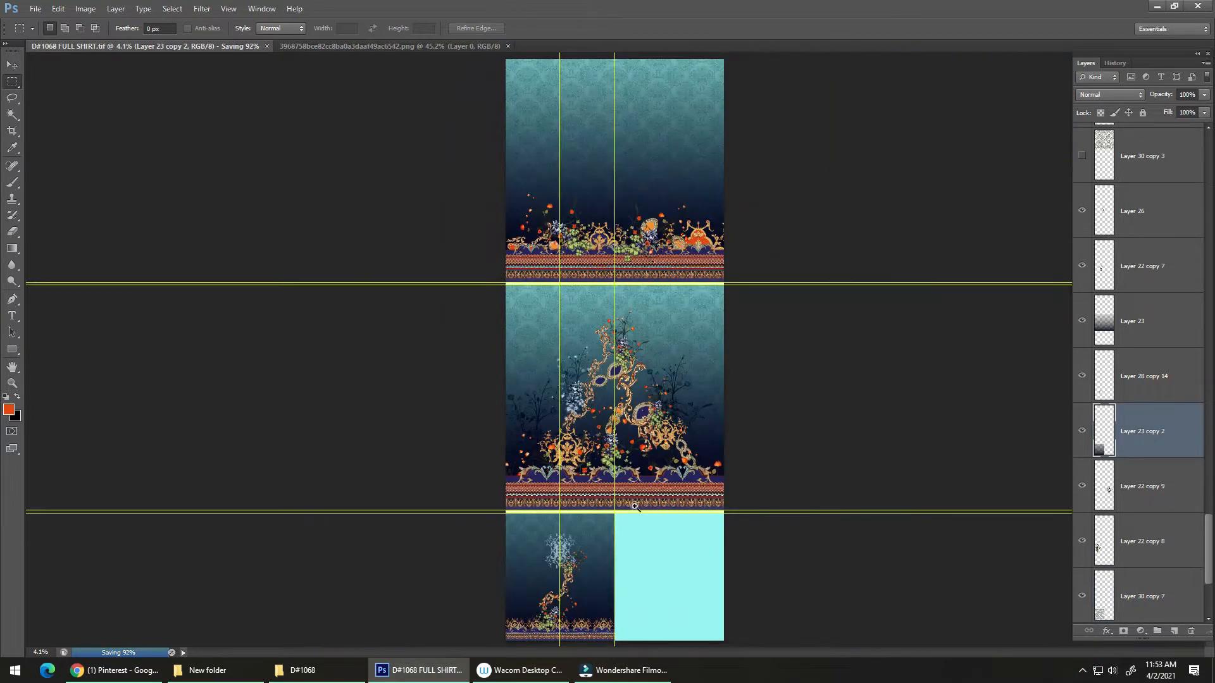
left_click_drag(608, 593, 668, 539)
left_click_drag(665, 548, 559, 277)
left_click_drag(528, 394, 535, 400)
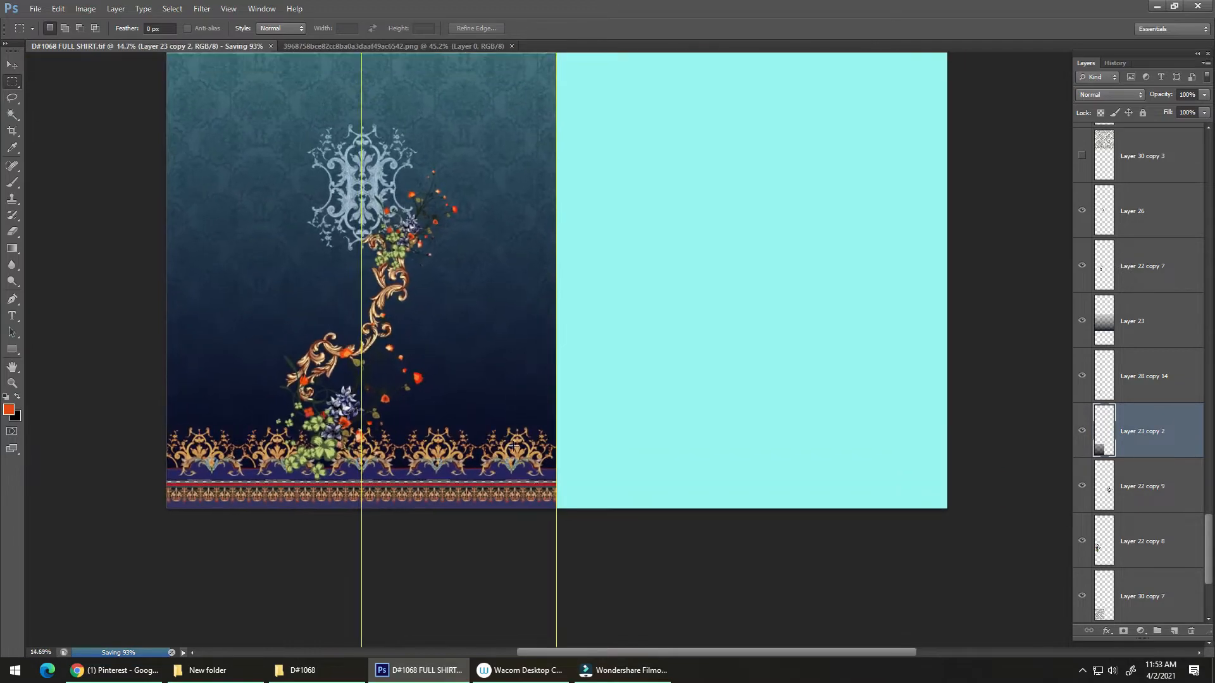
key("v")
left_click_drag(496, 469, 581, 412)
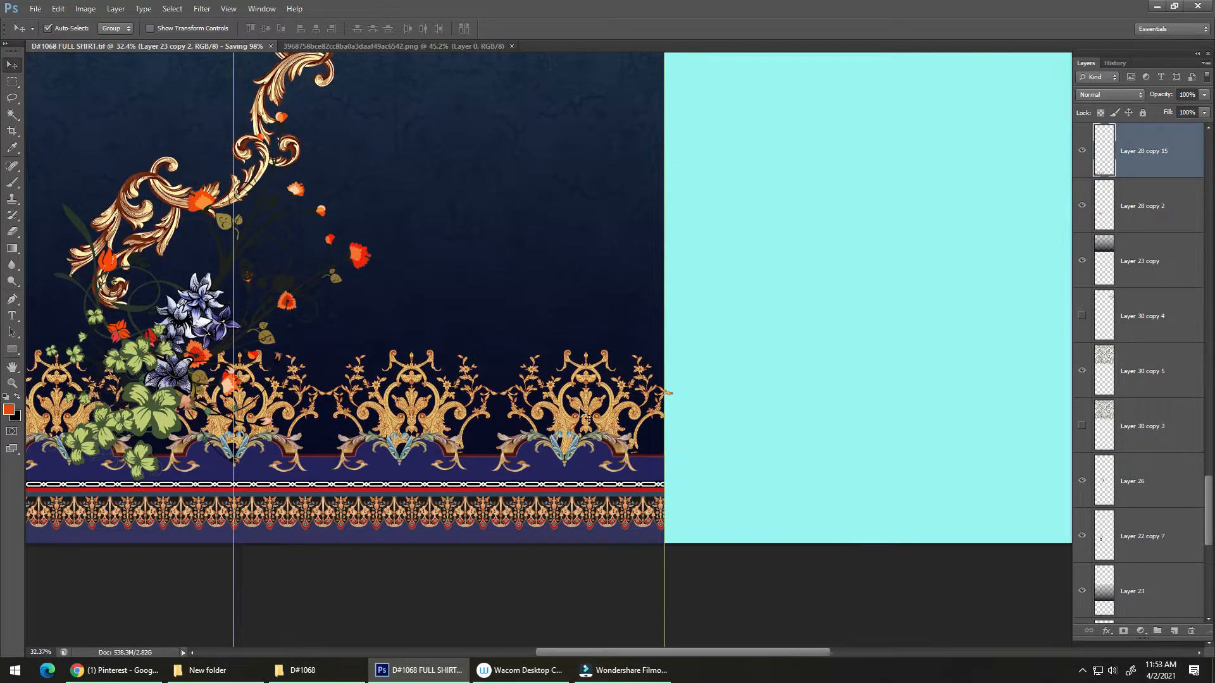
key("ctrl+z")
key("alt+e")
key("alt+a")
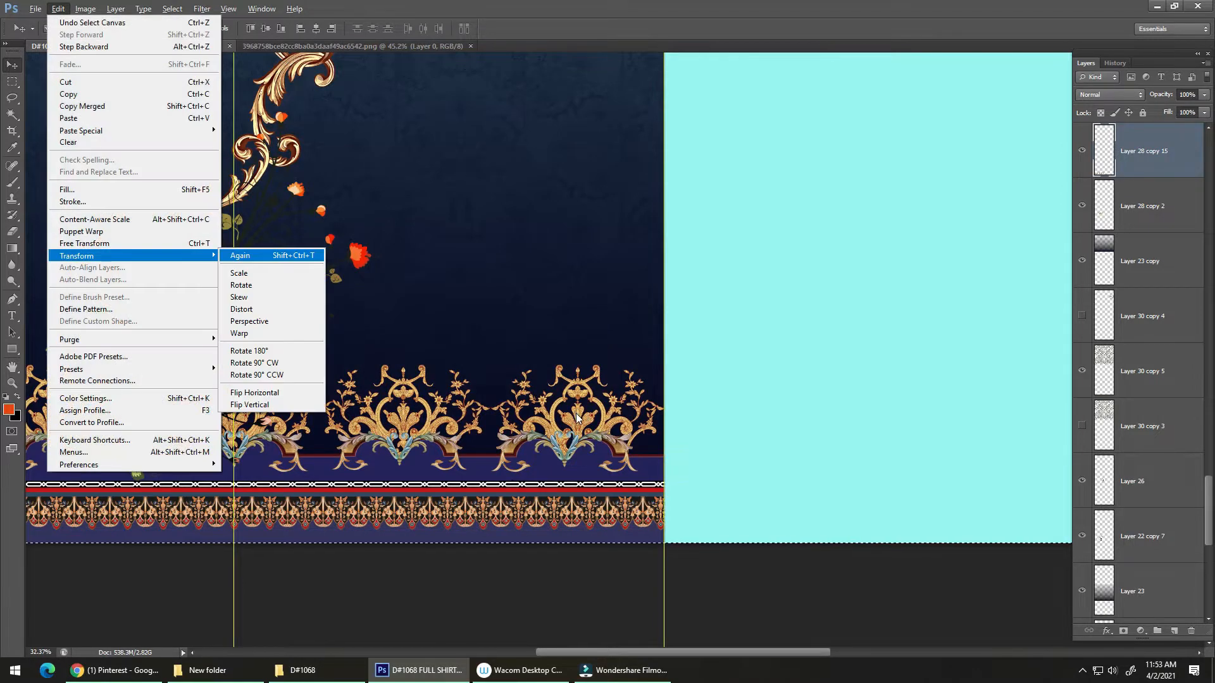
key("alt+a")
key("ctrl+d")
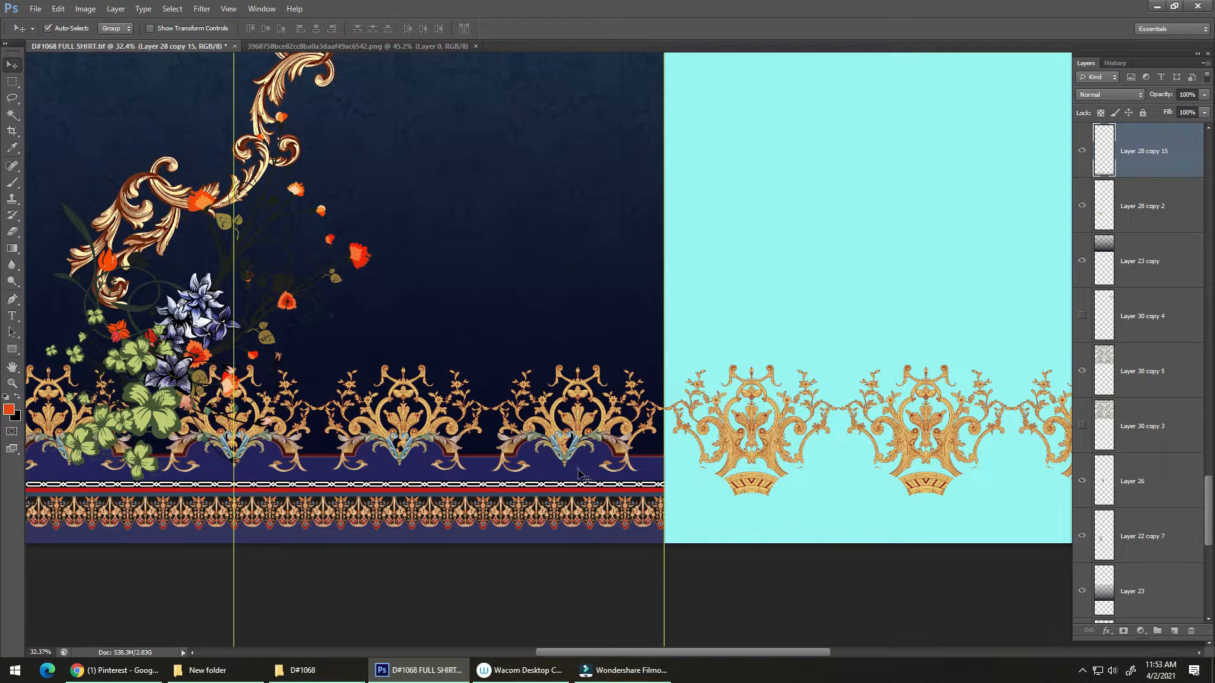
Step: Mirror a copy of the navy scalloped band below the gold ornaments onto the lower-right panel
left_click(578, 472)
key("ctrl+a")
key("alt+e")
key("a")
key("a")
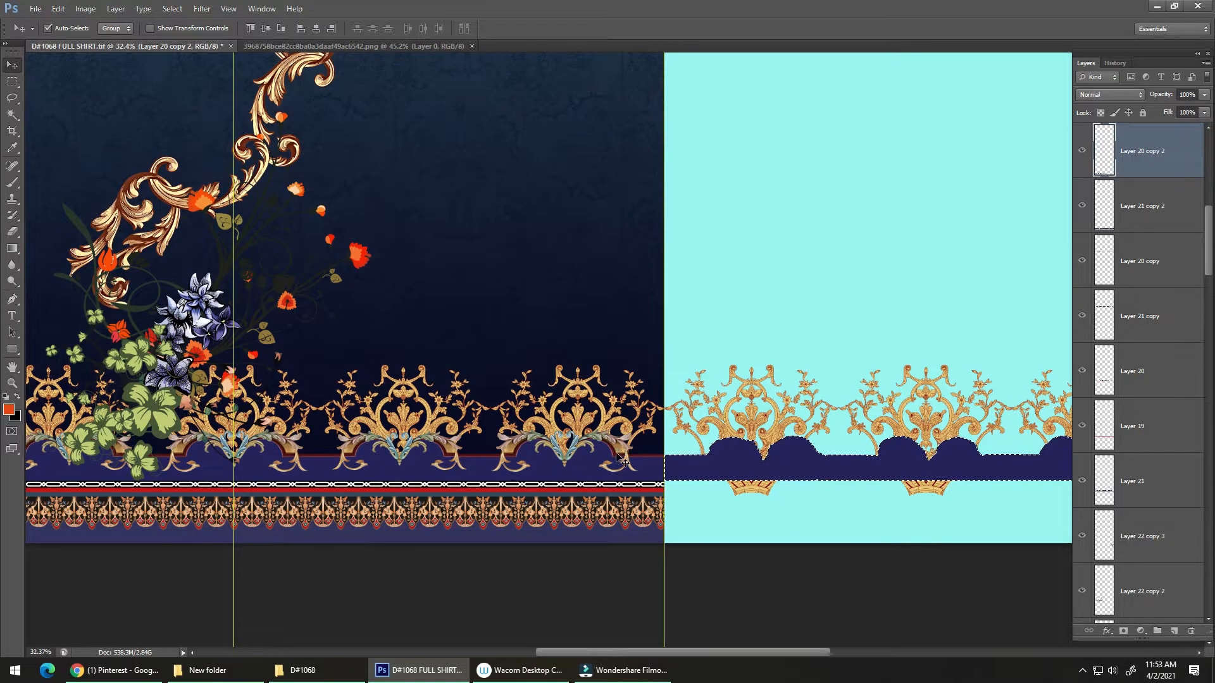
Step: Mirror the leaf-and-scroll trim with its red edge line onto the lower-right panel's navy band and hide the guides and selection outline
left_click_drag(617, 460, 627, 443)
key("ctrl+z")
key("ctrl+a")
key("alt+e")
key("alt+a")
key("alt+a")
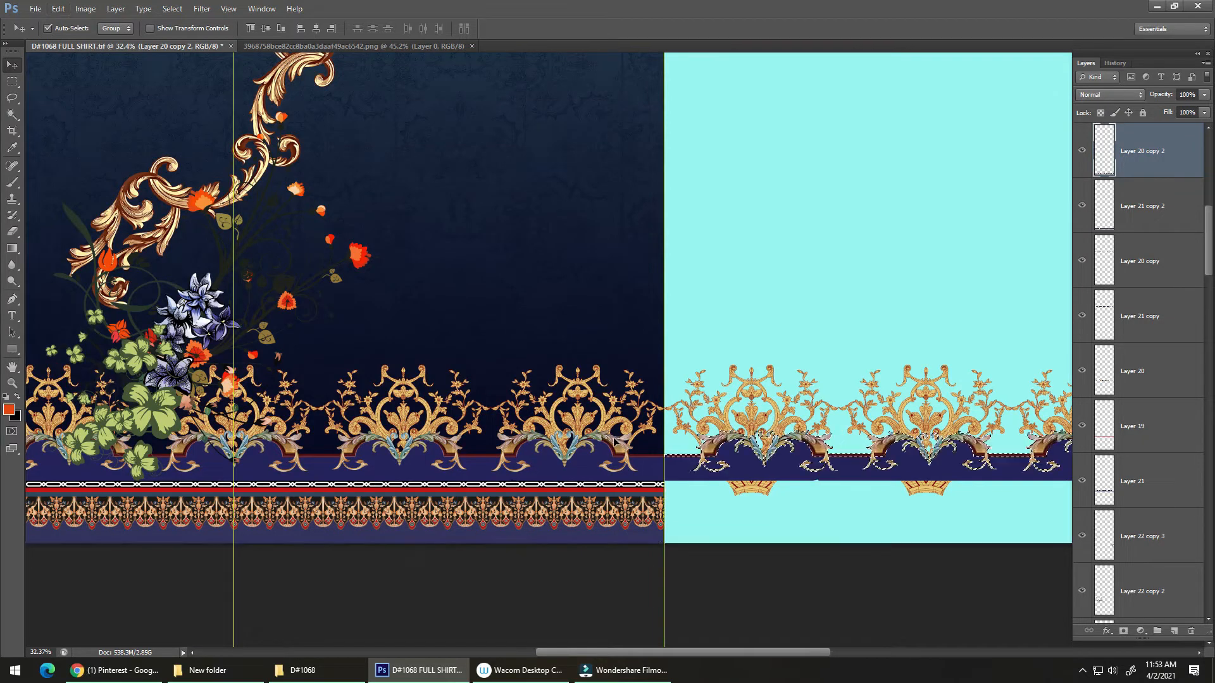
key("ctrl+h")
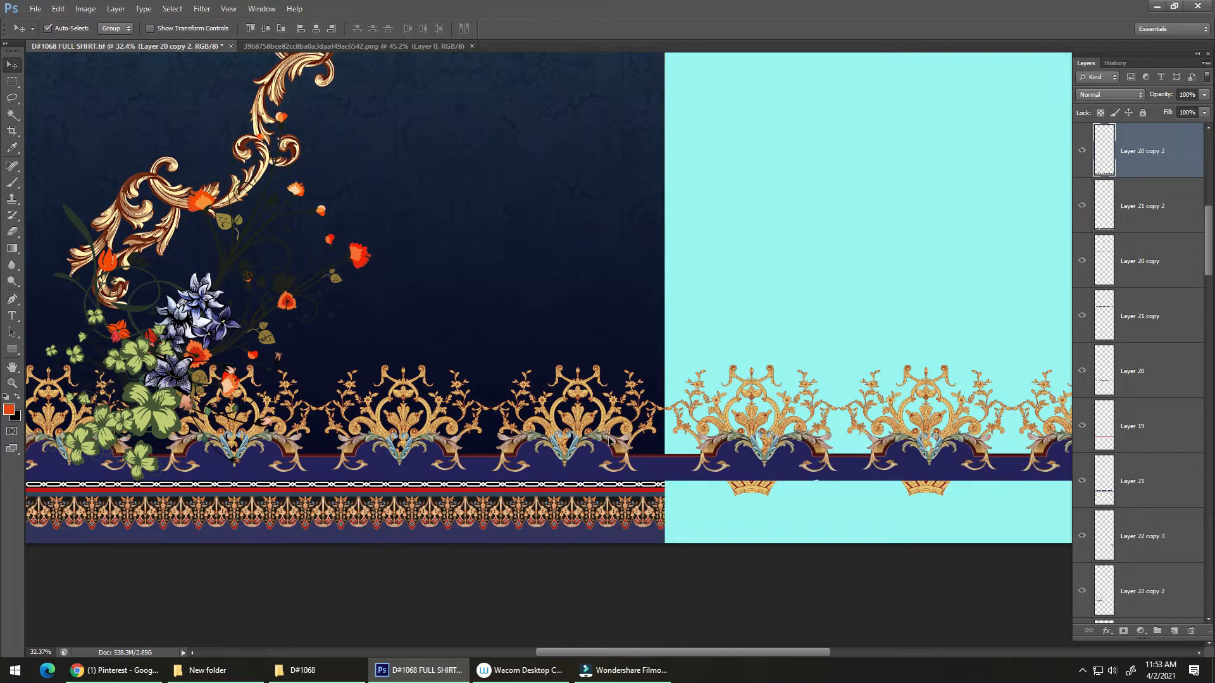
Step: Mirror the bottom border with the chain line and ornamental fringe onto the lower-right panel and clear the selection
left_click(579, 510)
key("alt+e")
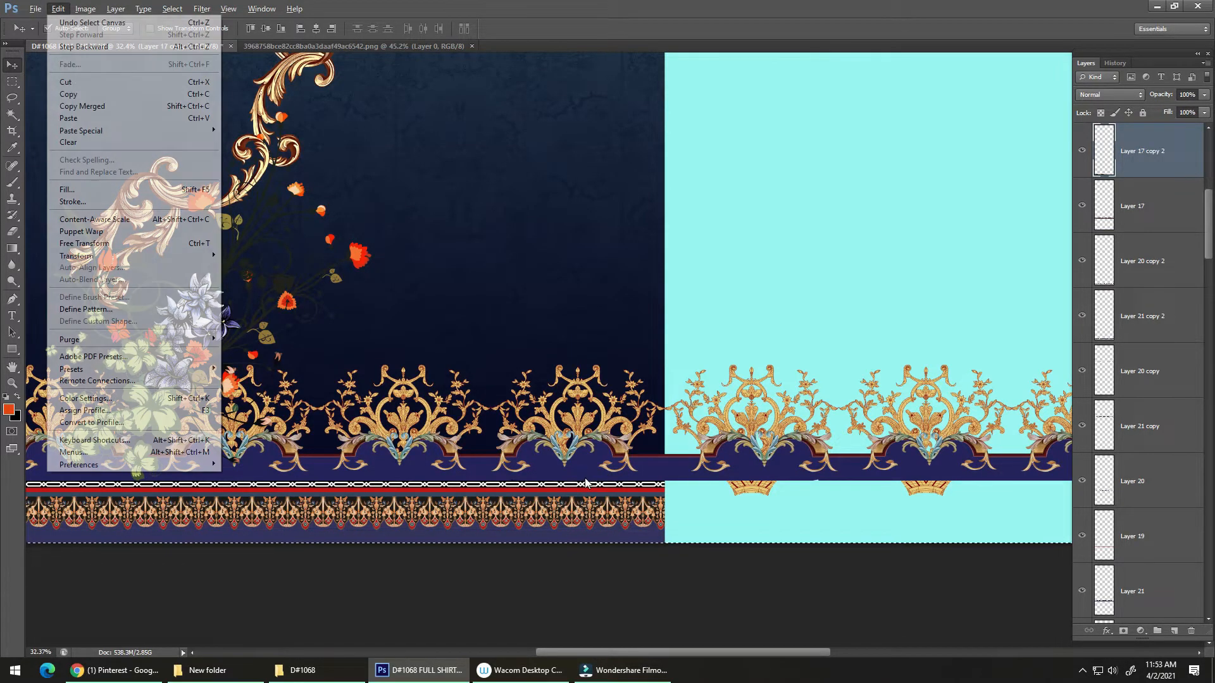
key("a")
key("a")
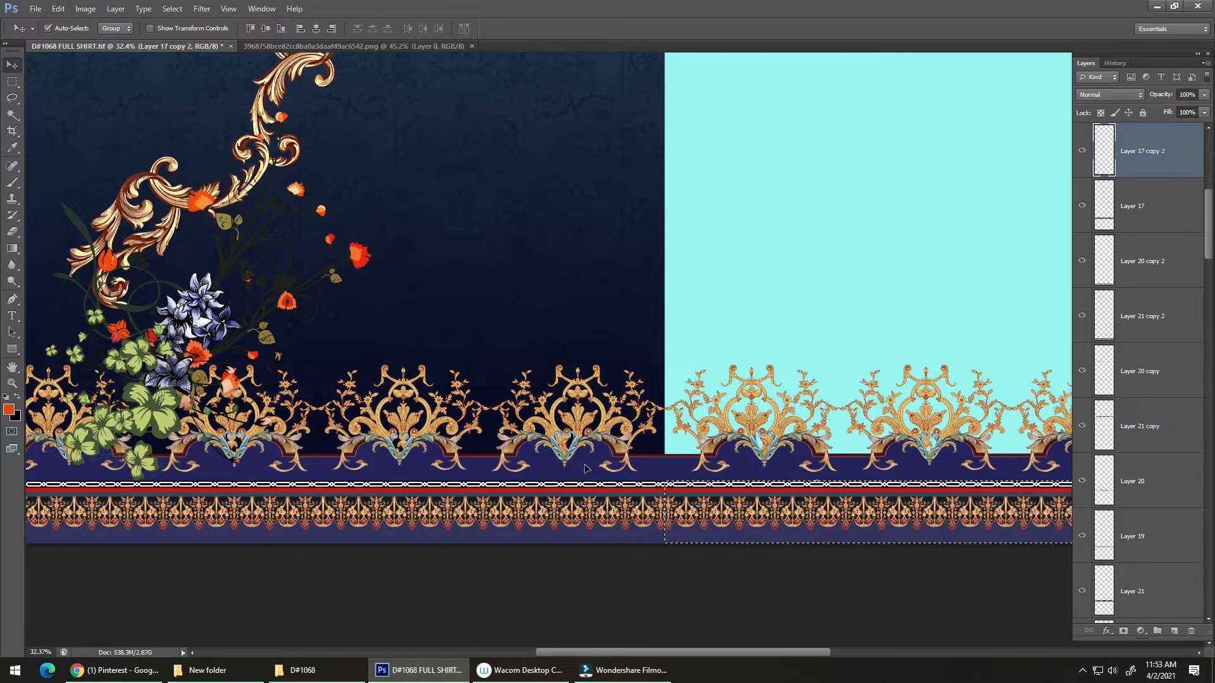
key("ctrl+h")
key("ctrl+d")
left_click(663, 486, "ctrl")
key("ctrl+h")
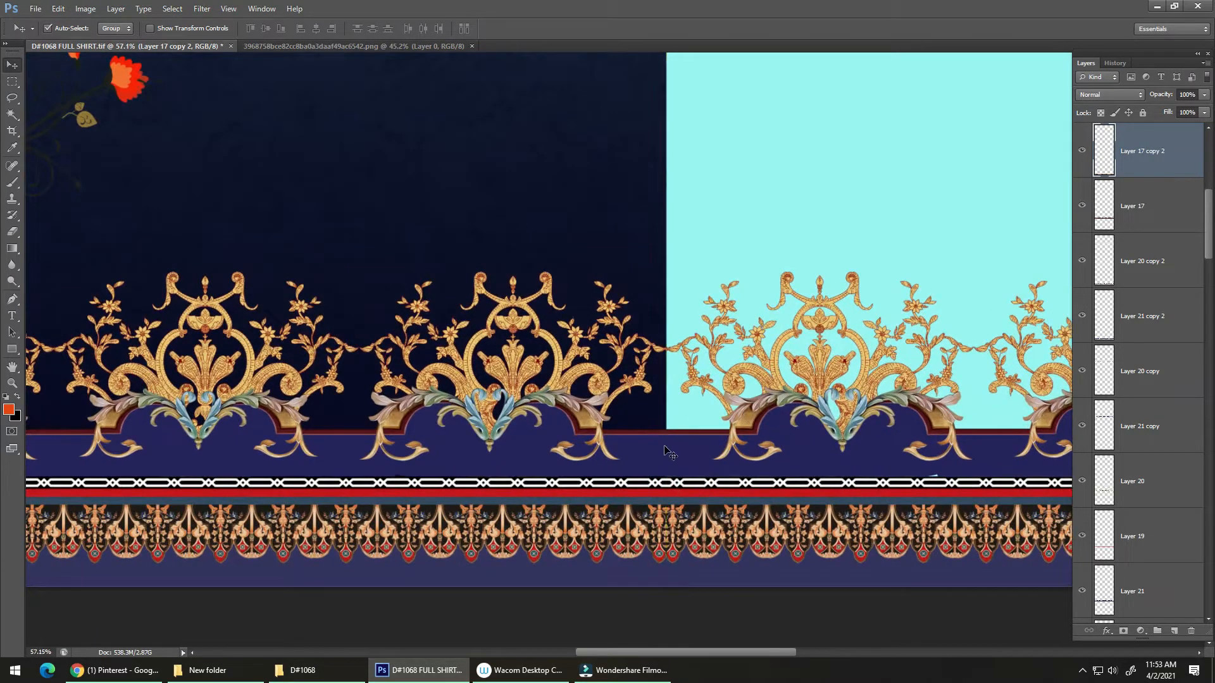
Step: Mirror a copy of the dark blue gradient background onto the lower-right panel and clear the selection
left_click(651, 415)
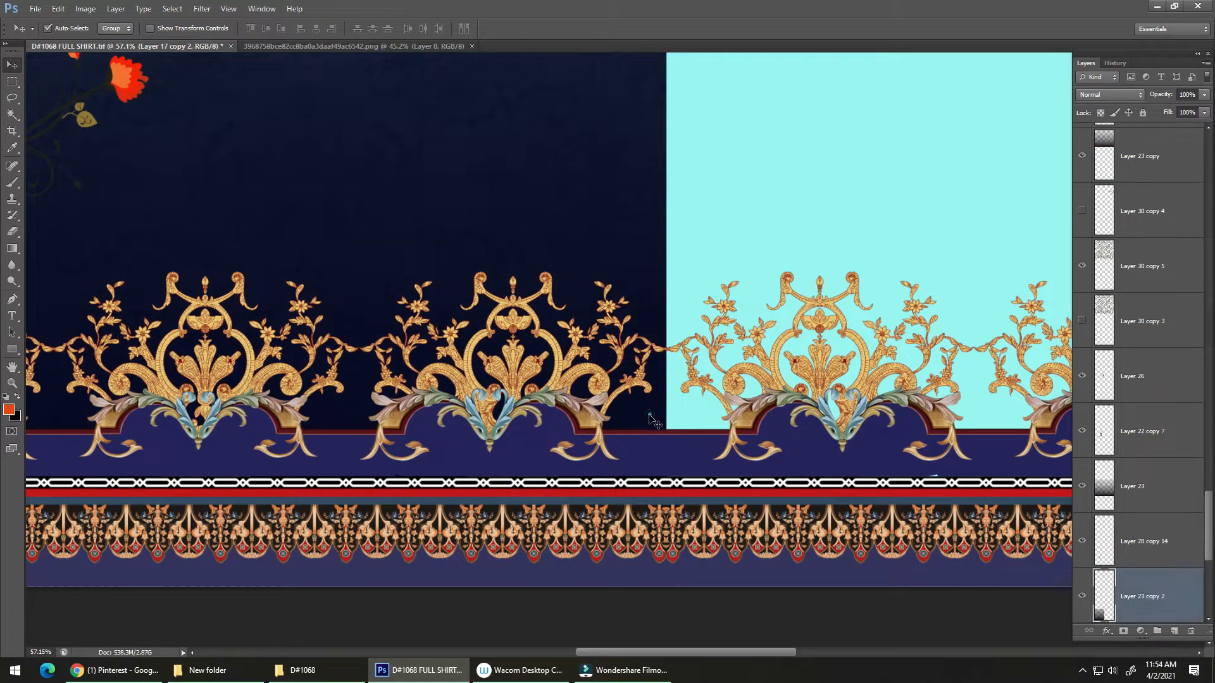
key("ctrl+a")
key("alt+e")
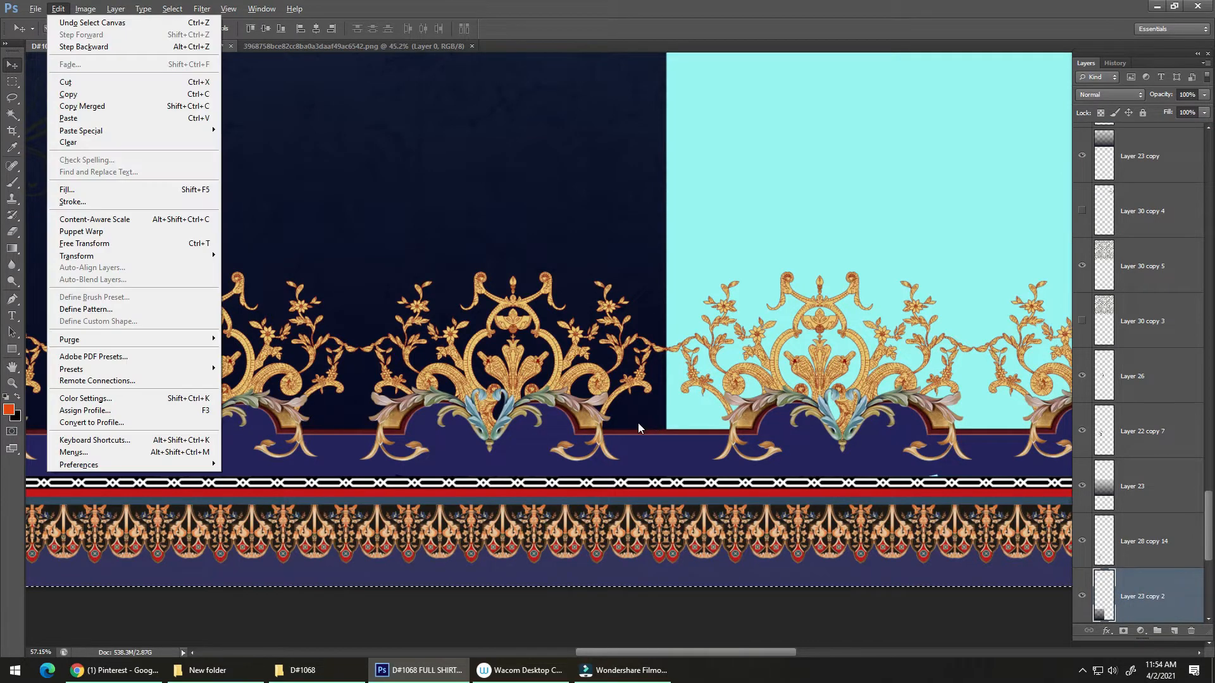
key("a")
key("Escape")
key("Escape")
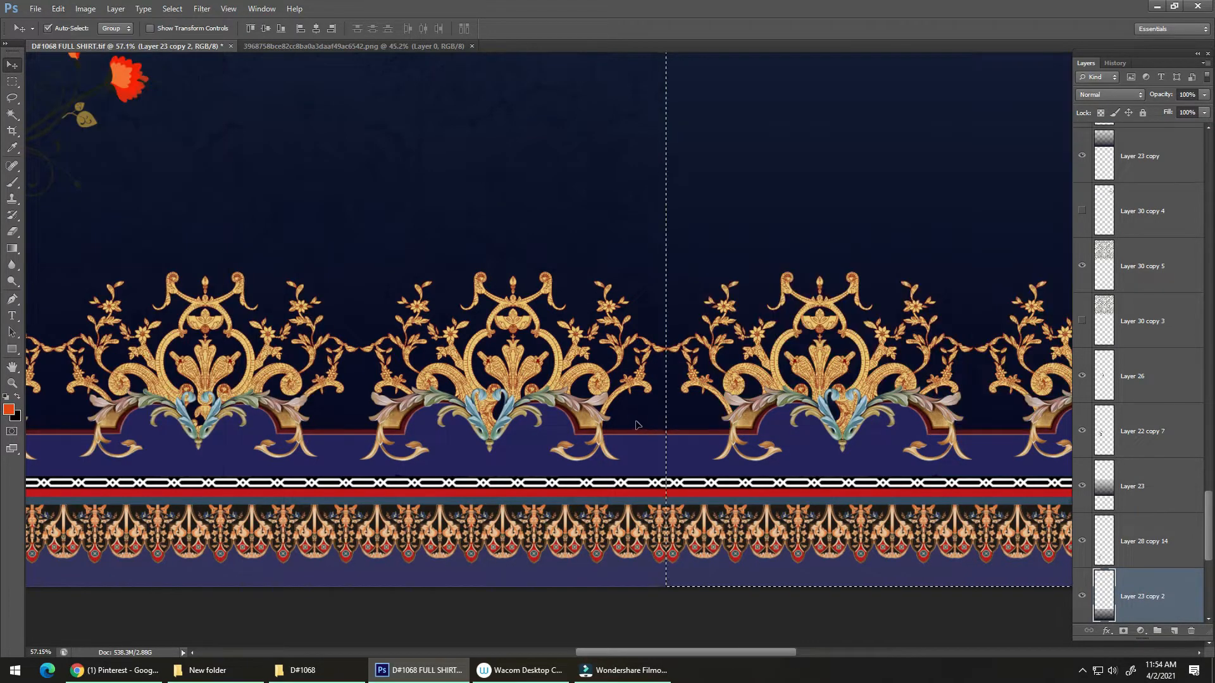
key("ctrl+d")
Step: Mirror a copy of the lower flower and clover bouquet horizontally onto the lower-right panel
scroll(639, 415, "down", 5)
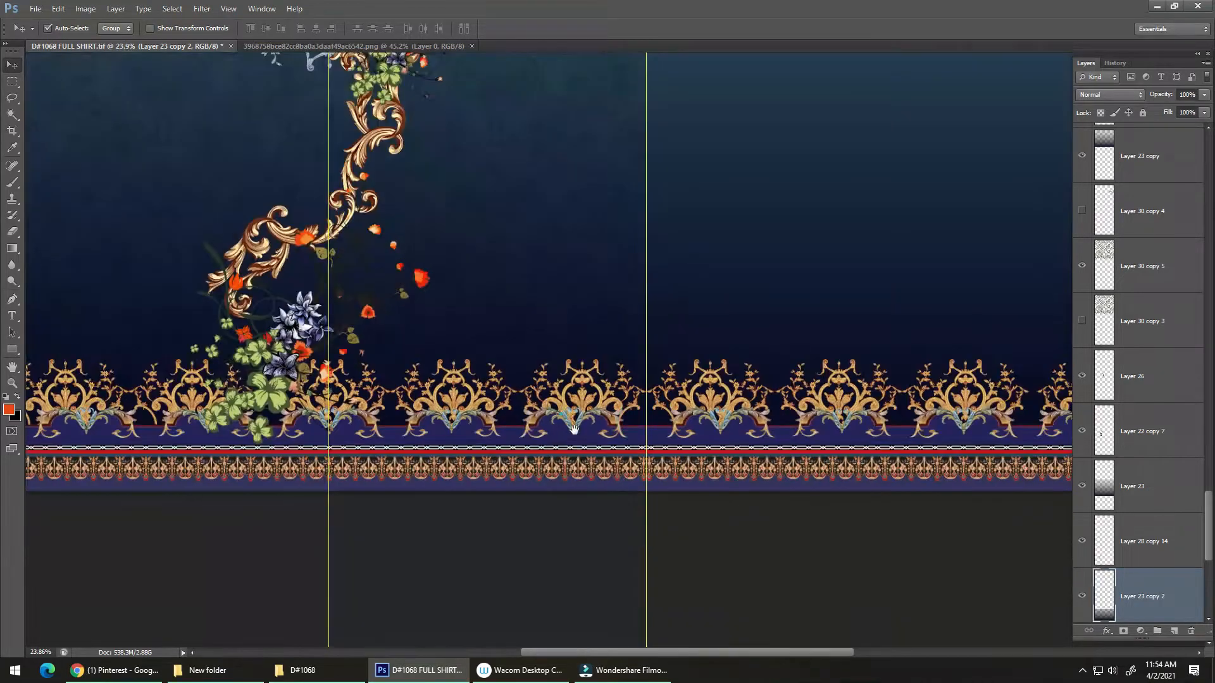
left_click(448, 326)
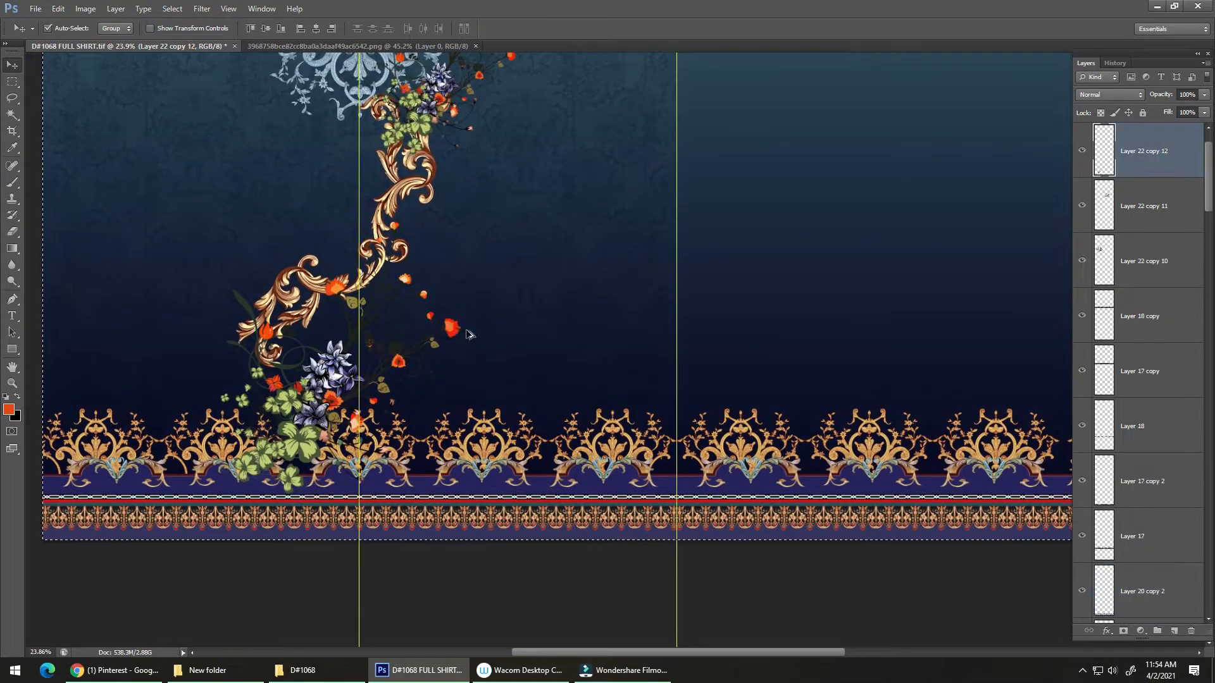
key("ctrl+a")
key("alt+e")
key("a")
key("h")
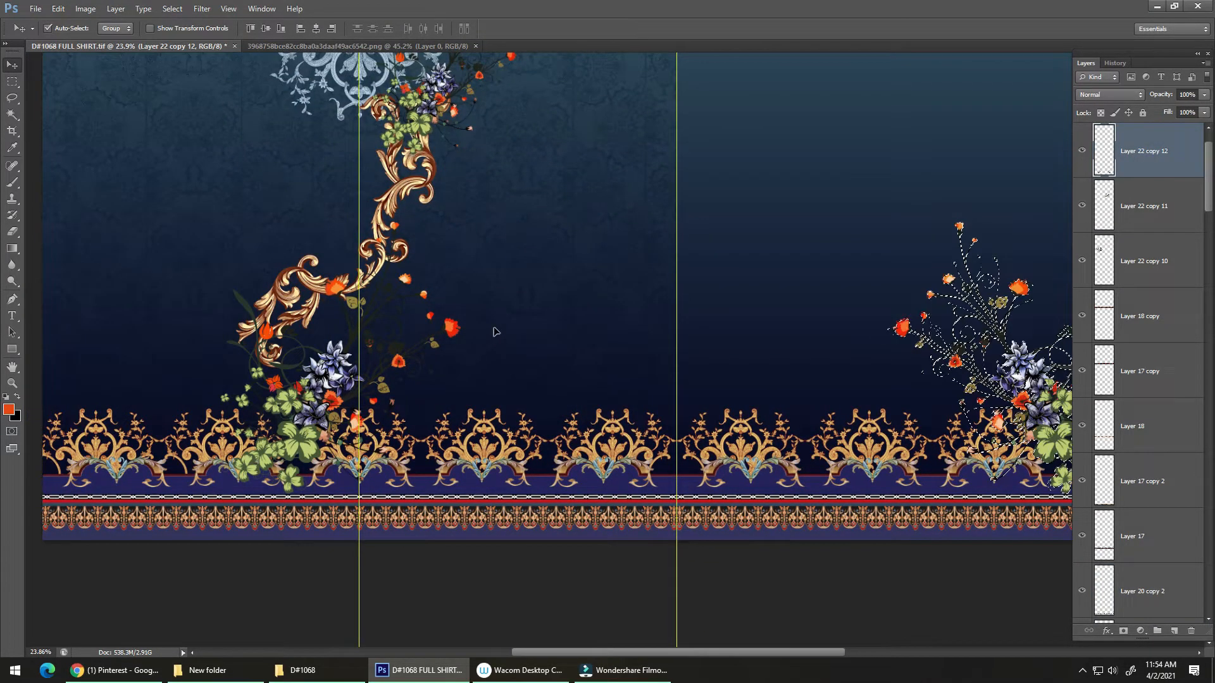
Step: Mirror a copy of the golden scroll ornament horizontally onto the lower-right panel
left_click(391, 262)
key("ctrl+a")
key("alt+e")
key("s")
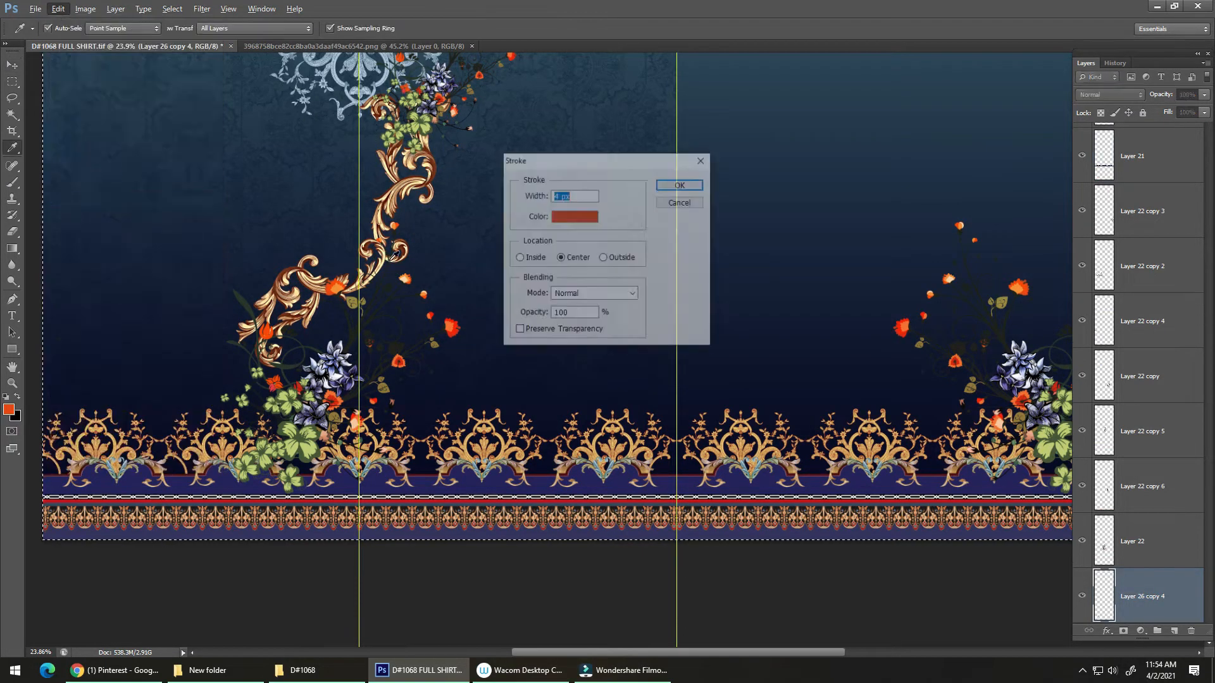
key("Escape")
key("v")
key("alt+e")
key("a")
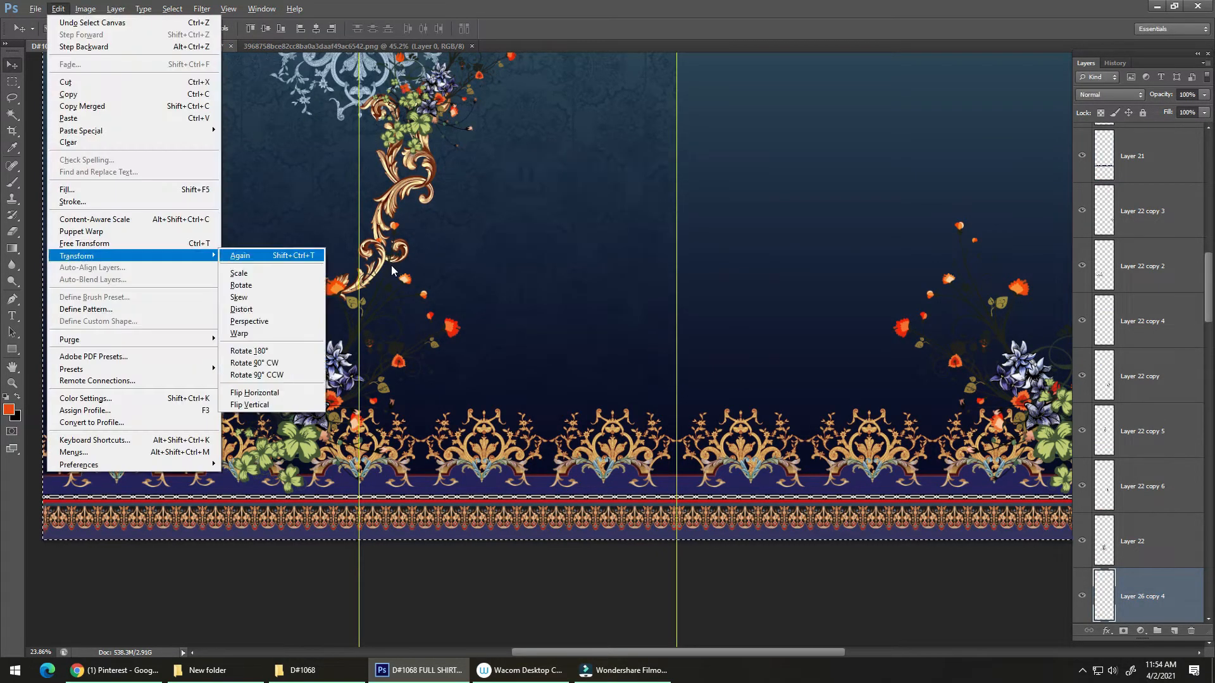
key("h")
scroll(342, 308, "up", 5)
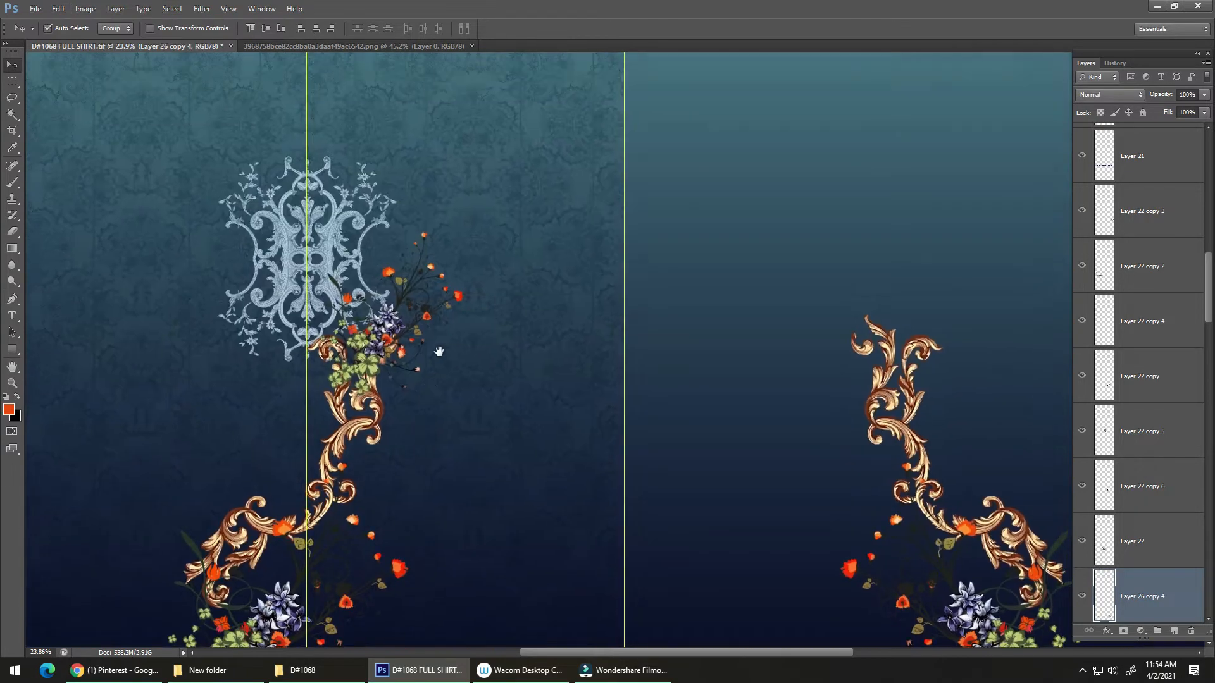
Step: Mirror a copy of the pale blue baroque medallion onto the lower-right panel and hide the guides and selection outline
left_click(342, 305)
key("alt+e")
key("a")
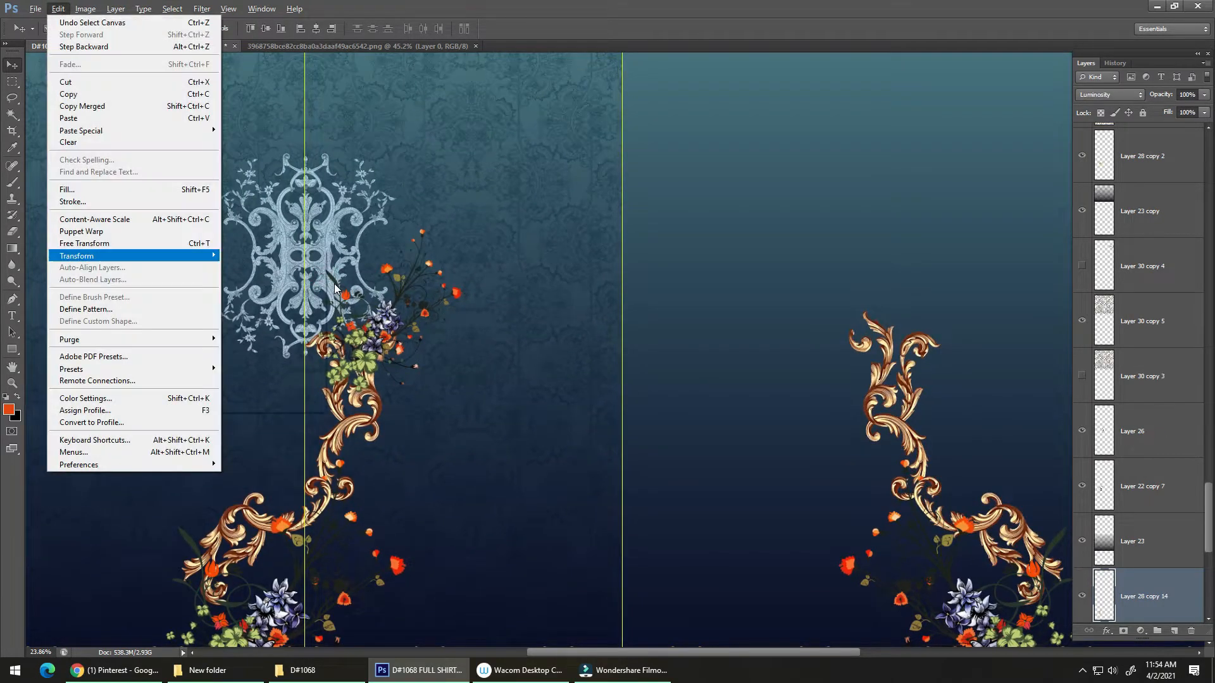
key("h")
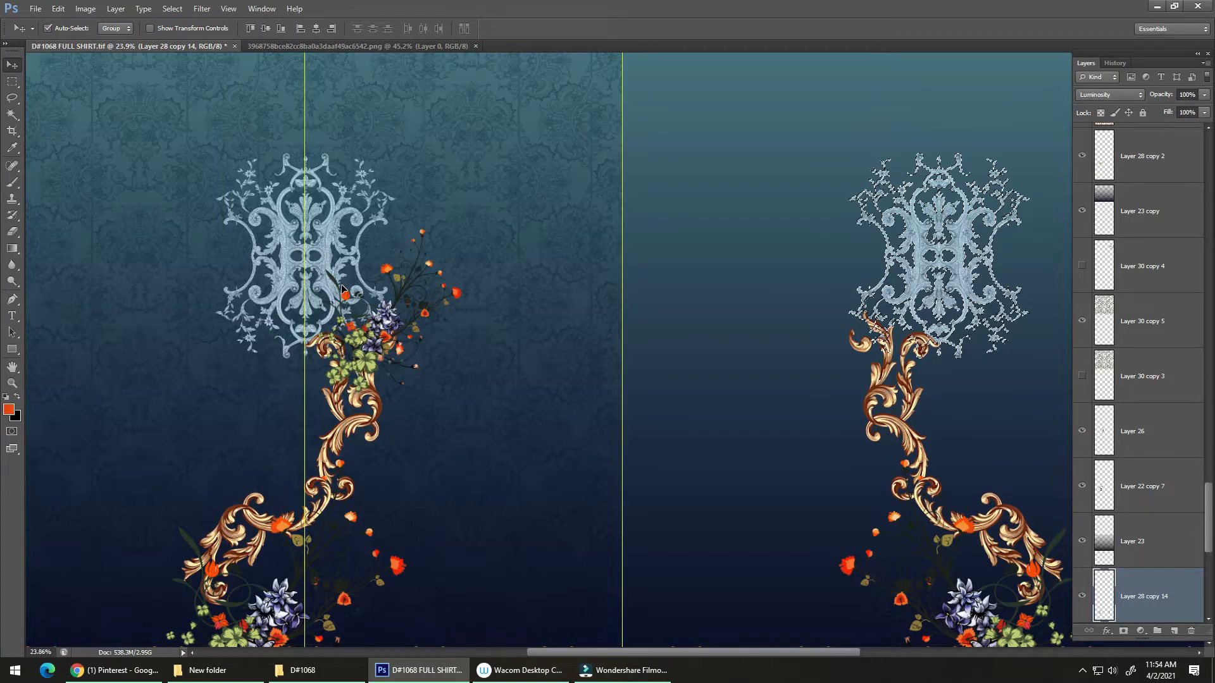
key("ctrl+h")
Step: Mirror a copy of the upper flower bouquet beside the medallion onto the lower-right panel and hide the selection outline
left_click(368, 365)
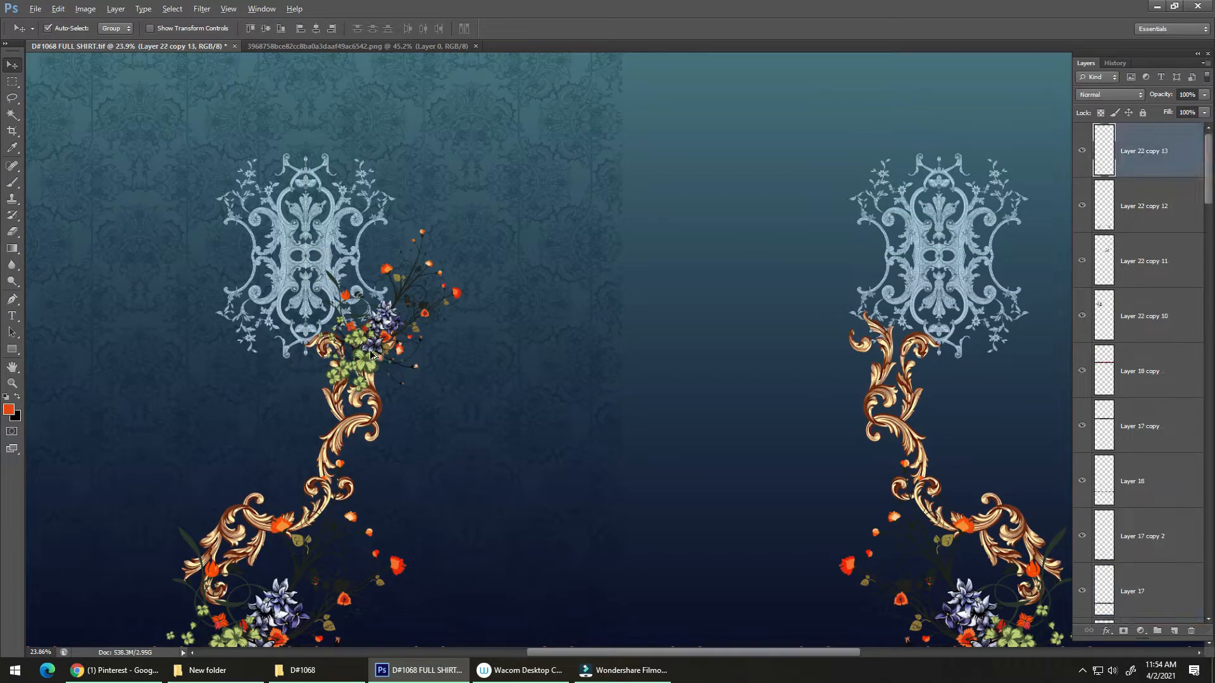
key("alt+e")
key("a")
key("alt+h")
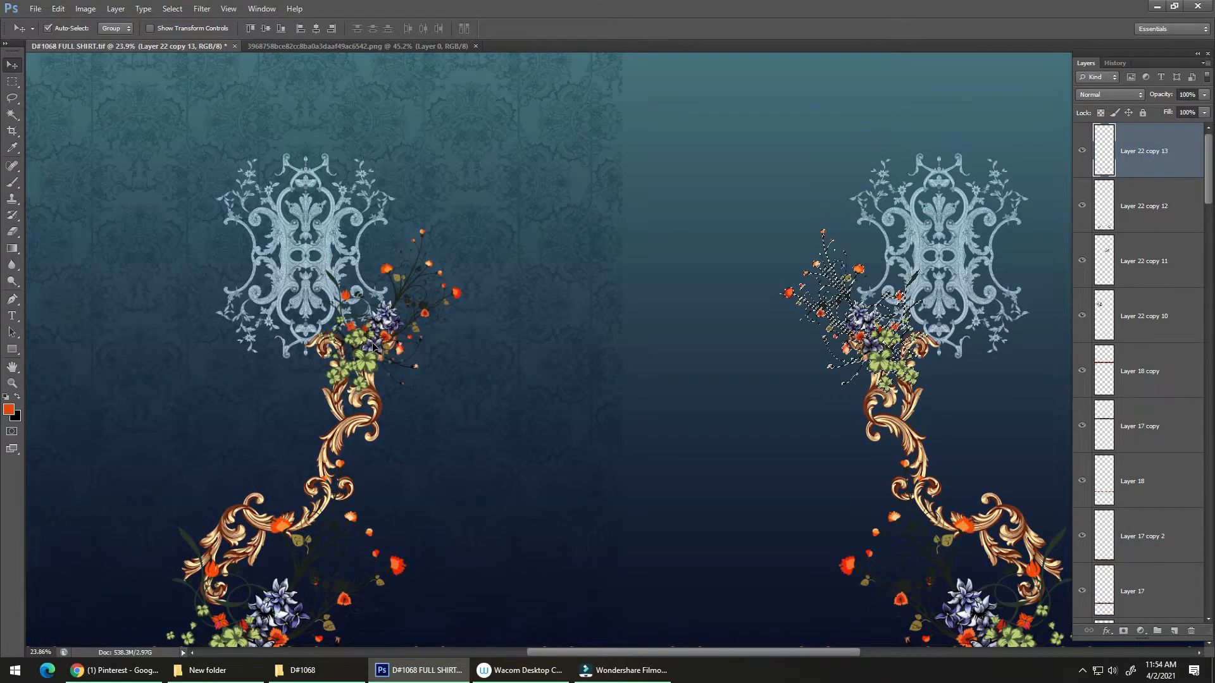
key("ctrl+h")
Step: Select Layer 30 copy 7 and mirror a copy of its damask pattern onto the lower-right panel
left_click_drag(601, 121, 670, 116)
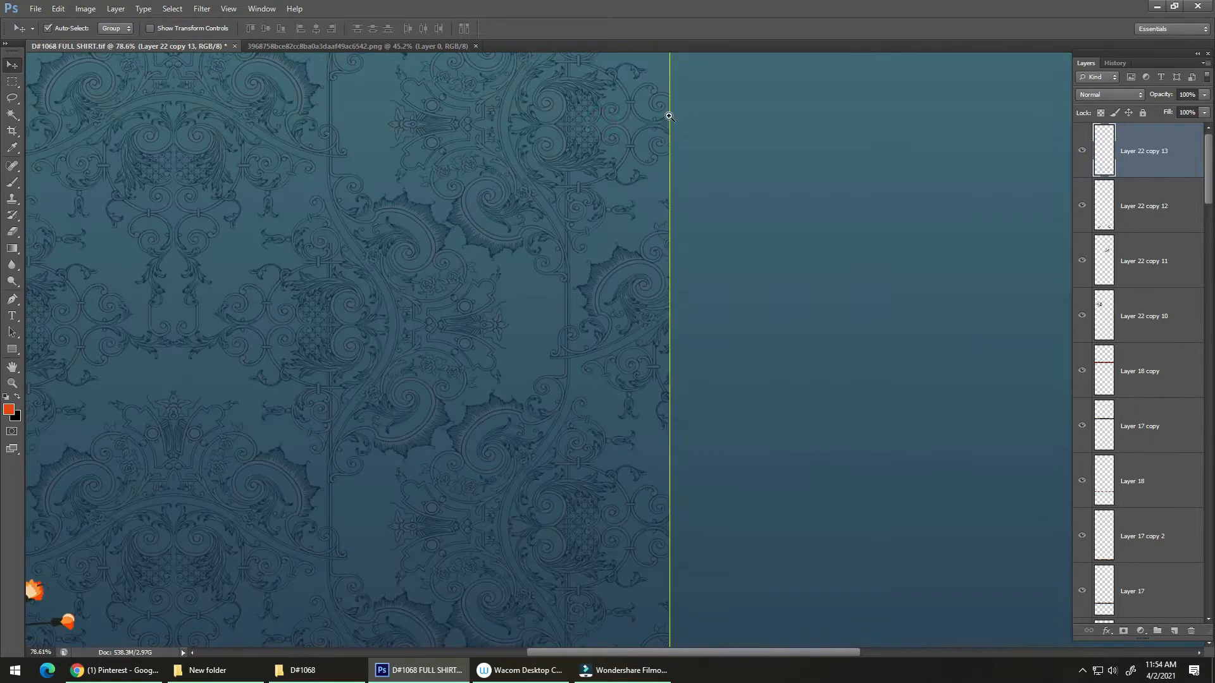
left_click(567, 166)
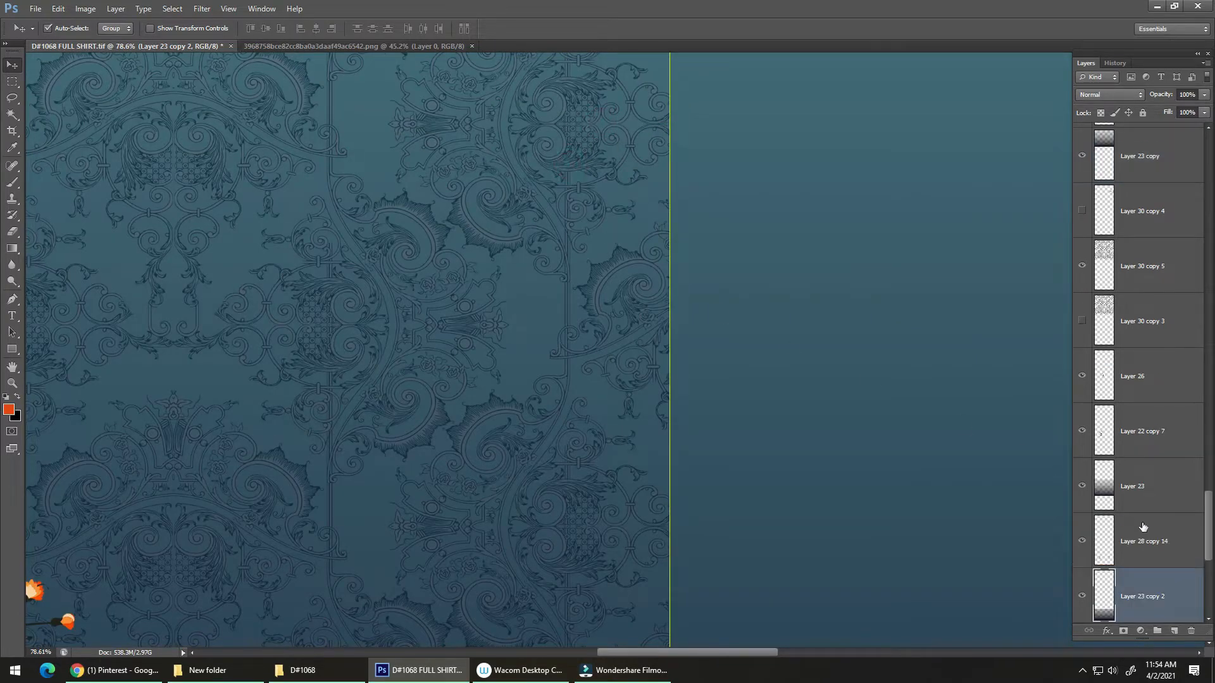
left_click_drag(1206, 541, 1203, 574)
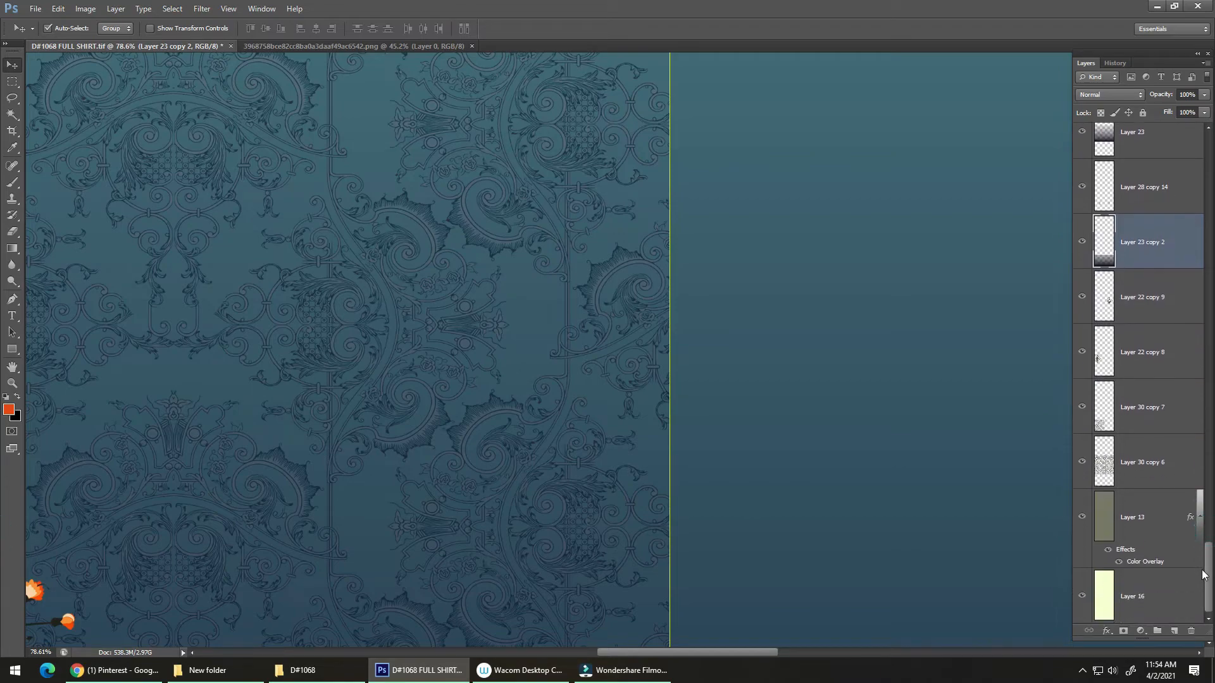
left_click(1156, 412)
key("alt+e")
key("alt+a")
key("alt+h")
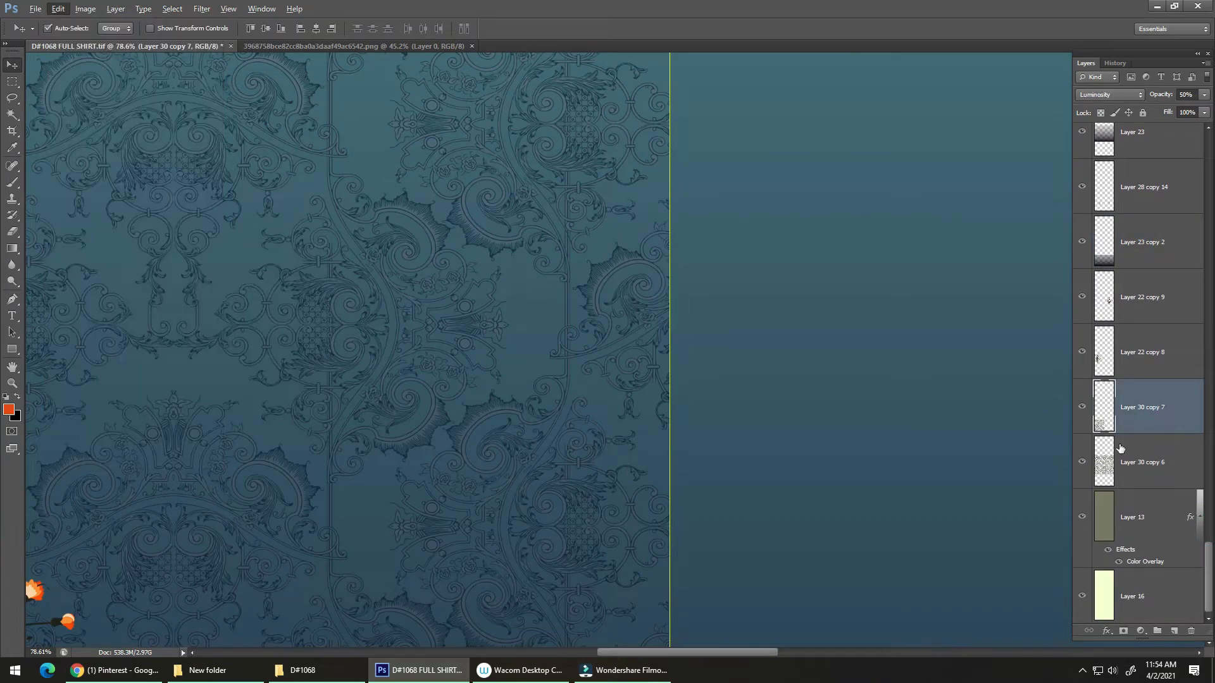
key("ctrl+h")
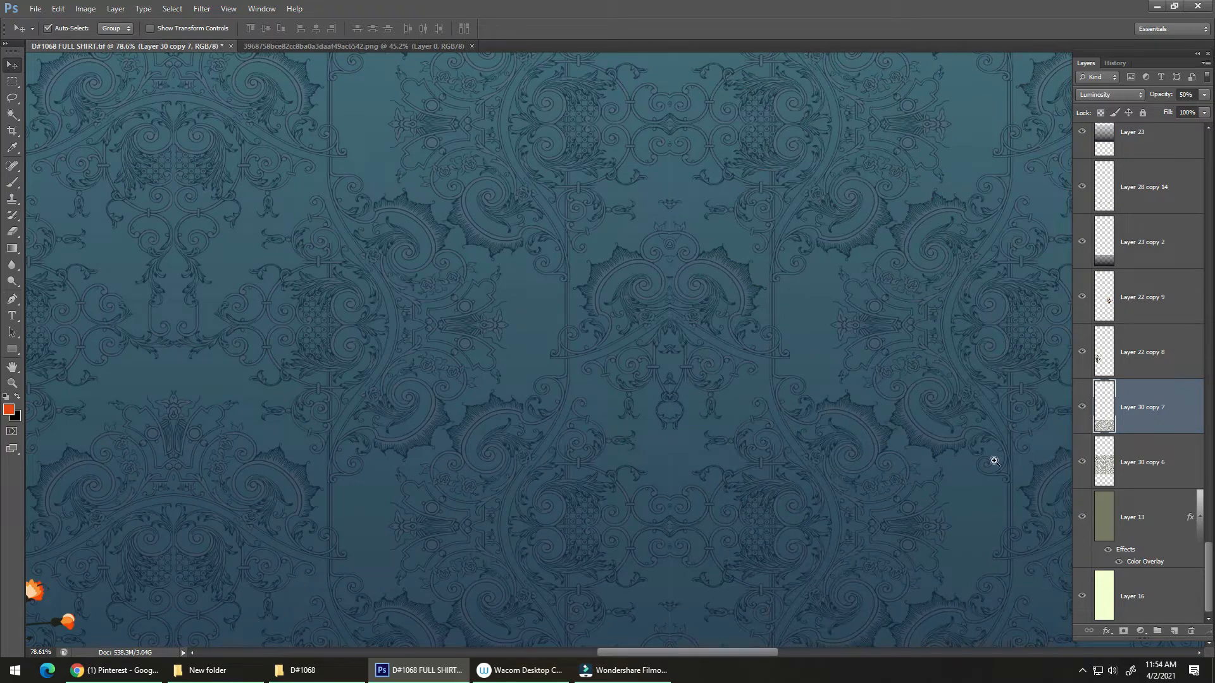
Step: Check the centre seam of the lower panels, then show the guides and delete the gradient background's mirrored half on the lower-right panel
left_click_drag(689, 516, 708, 318)
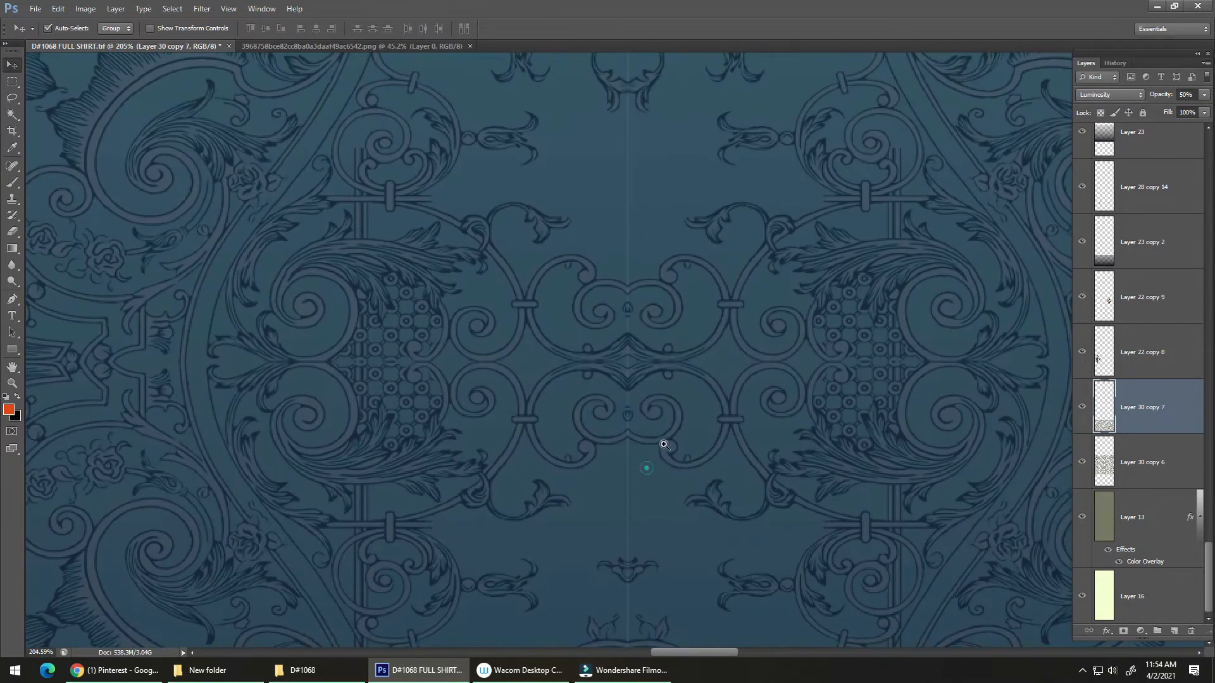
left_click_drag(646, 467, 704, 390)
left_click(628, 462)
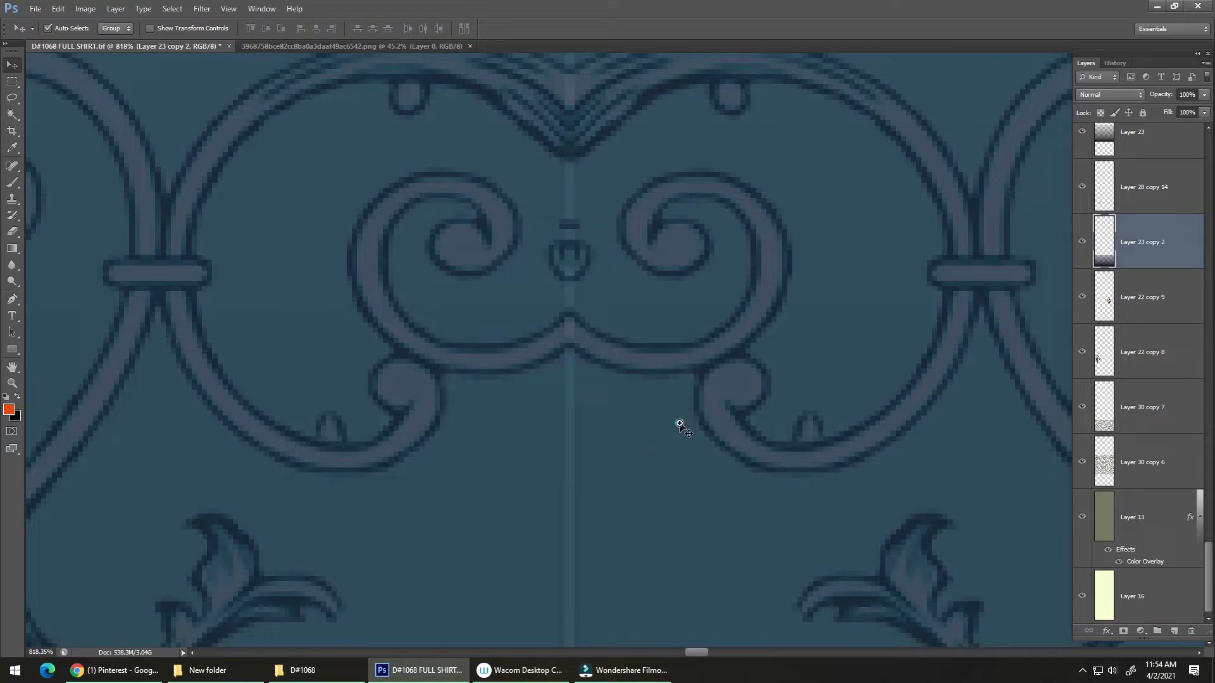
left_click_drag(648, 442, 475, 493)
left_click_drag(564, 507, 466, 417)
left_click_drag(514, 454, 503, 454)
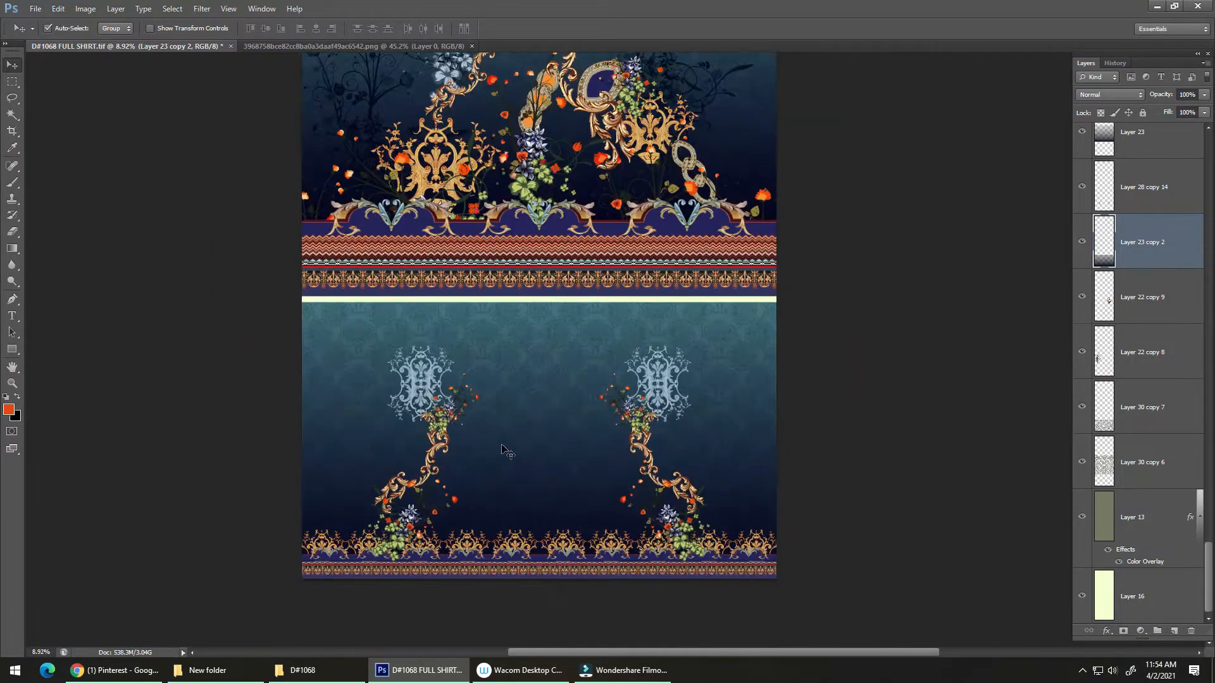
key("ctrl+semicolon")
key("m")
left_click_drag(545, 288, 948, 622)
key("ctrl+v")
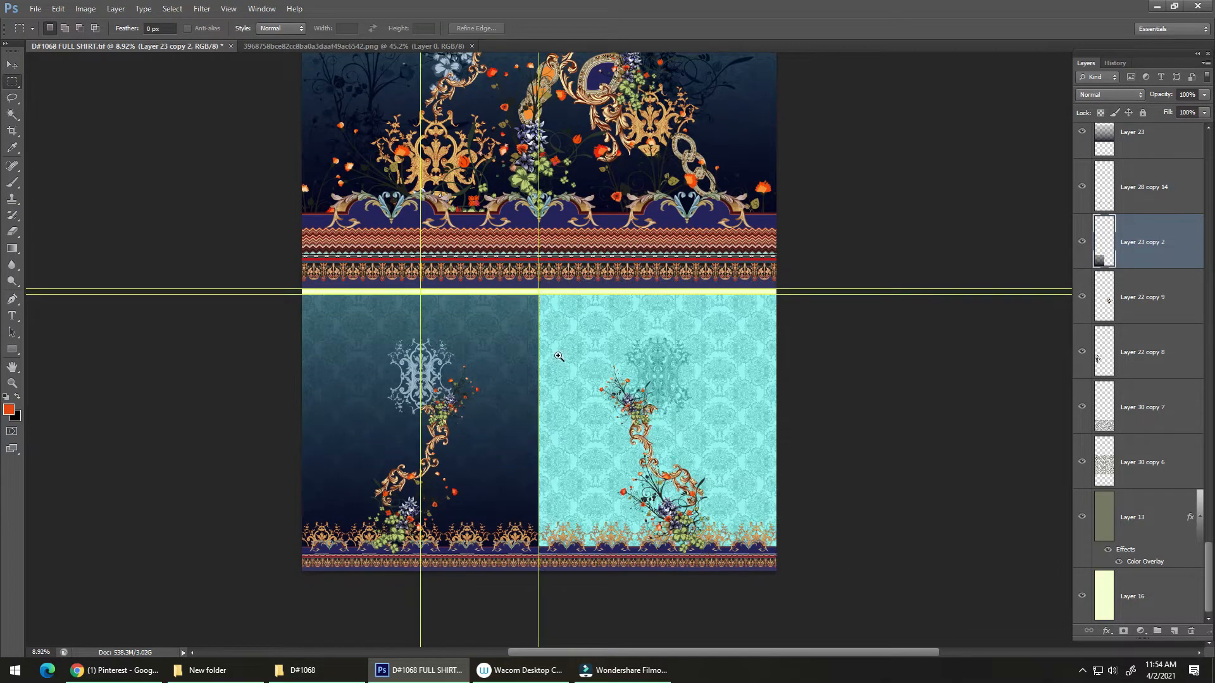
Step: Mirror a copy of the lower-left panel's gradient background onto the lower-right panel and hide the guides and selection outline
left_click_drag(538, 343, 731, 222)
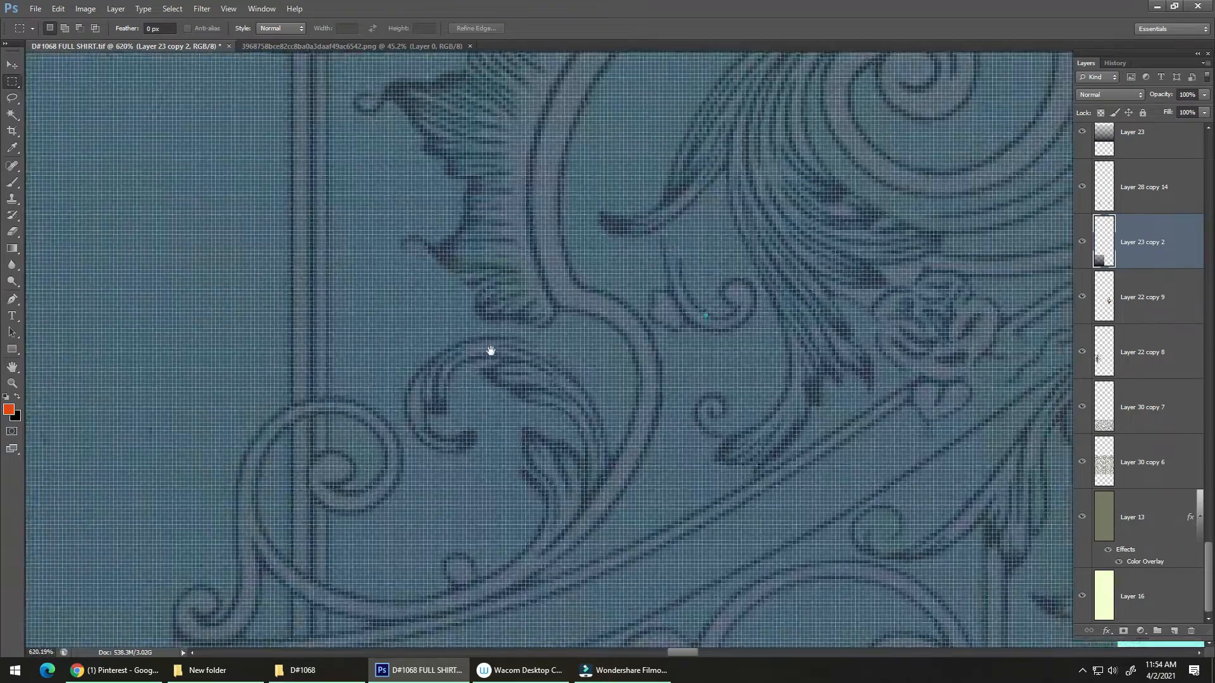
left_click_drag(491, 350, 190, 405)
left_click_drag(642, 356, 735, 277)
left_click_drag(676, 302, 585, 336)
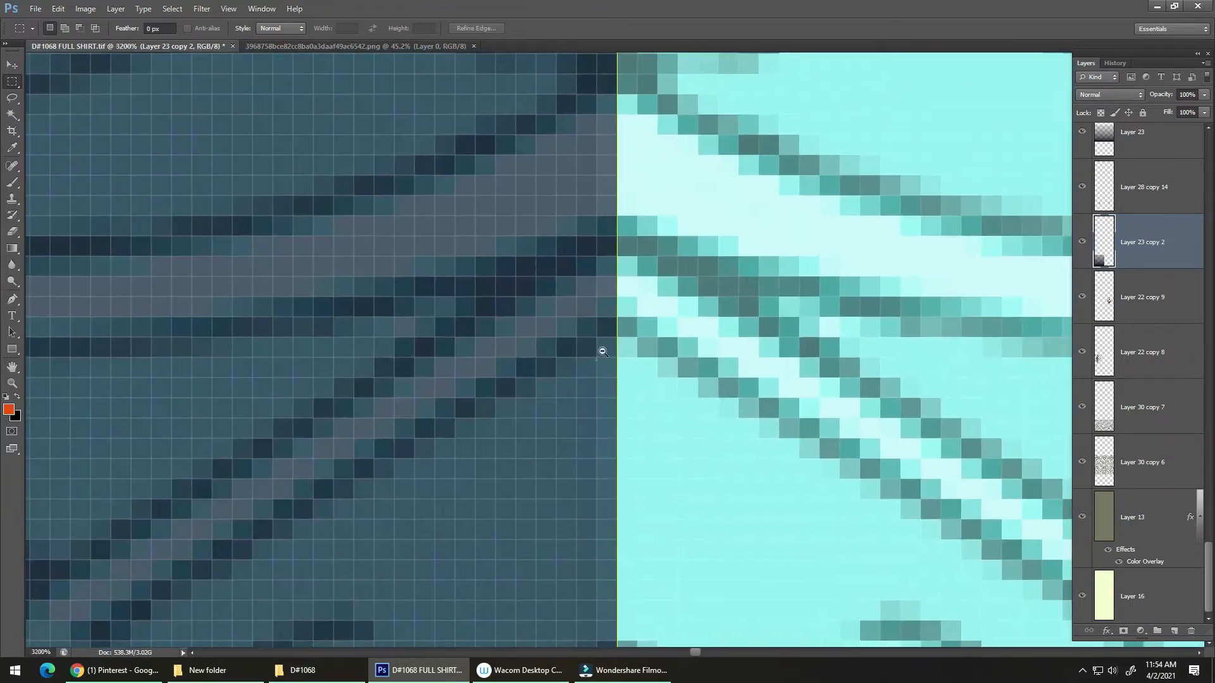
key("ctrl+t")
left_click_drag(624, 390, 460, 312)
key("Return")
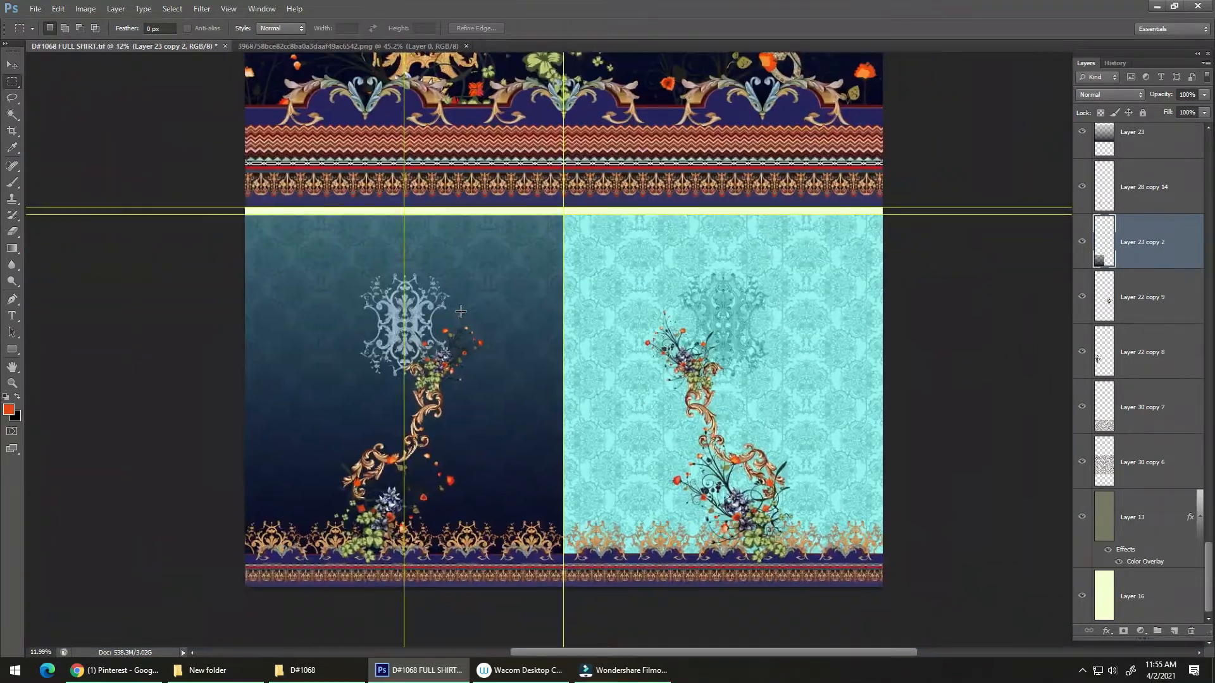
left_click_drag(564, 207, 235, 608)
key("alt+e")
key("alt+a")
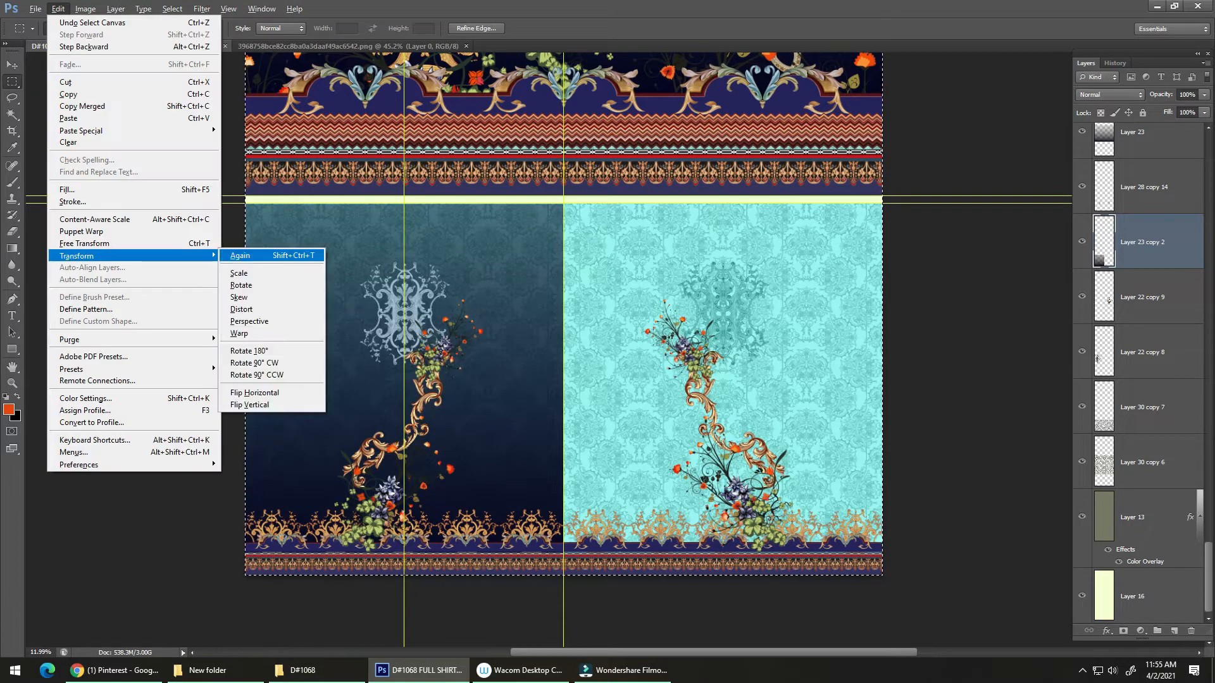
key("alt+a")
key("ctrl+h")
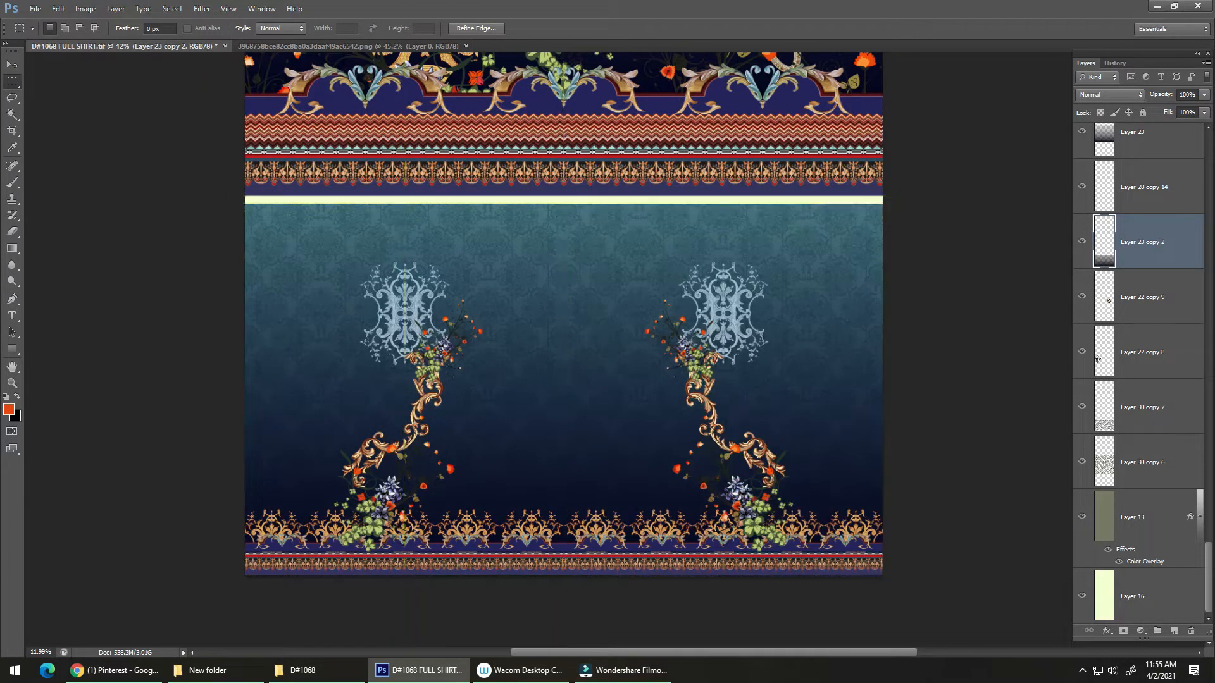
Step: Examine the lower panels' centre seam, background and bottom border, and the left panel's medallion and flowers
left_click_drag(562, 486, 652, 379)
left_click_drag(603, 455, 566, 484)
left_click_drag(581, 491, 566, 364)
left_click_drag(570, 463, 643, 359)
left_click_drag(610, 397, 455, 435)
left_click_drag(506, 439, 528, 569)
left_click_drag(525, 368, 575, 354)
left_click_drag(536, 393, 484, 294)
left_click_drag(500, 386, 514, 379)
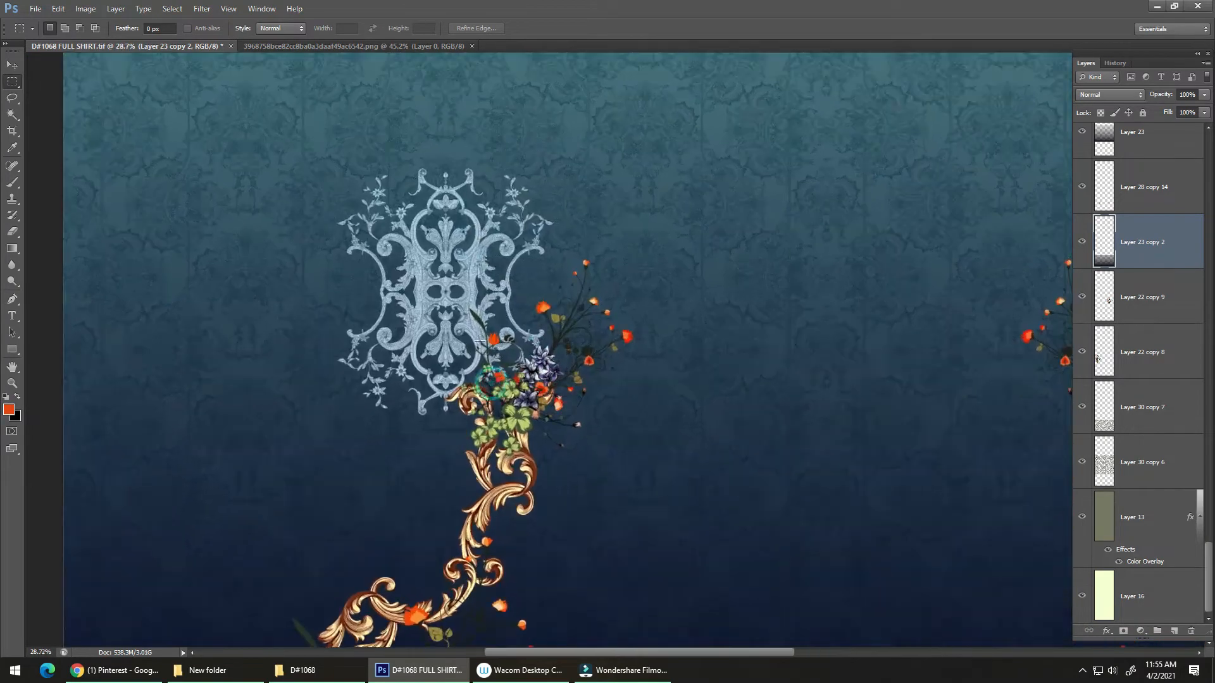
Step: Duplicate the pale blue medallions directly below the originals, shift both pairs upward together and merge their layers
key("v")
scroll(457, 335, "down", 5)
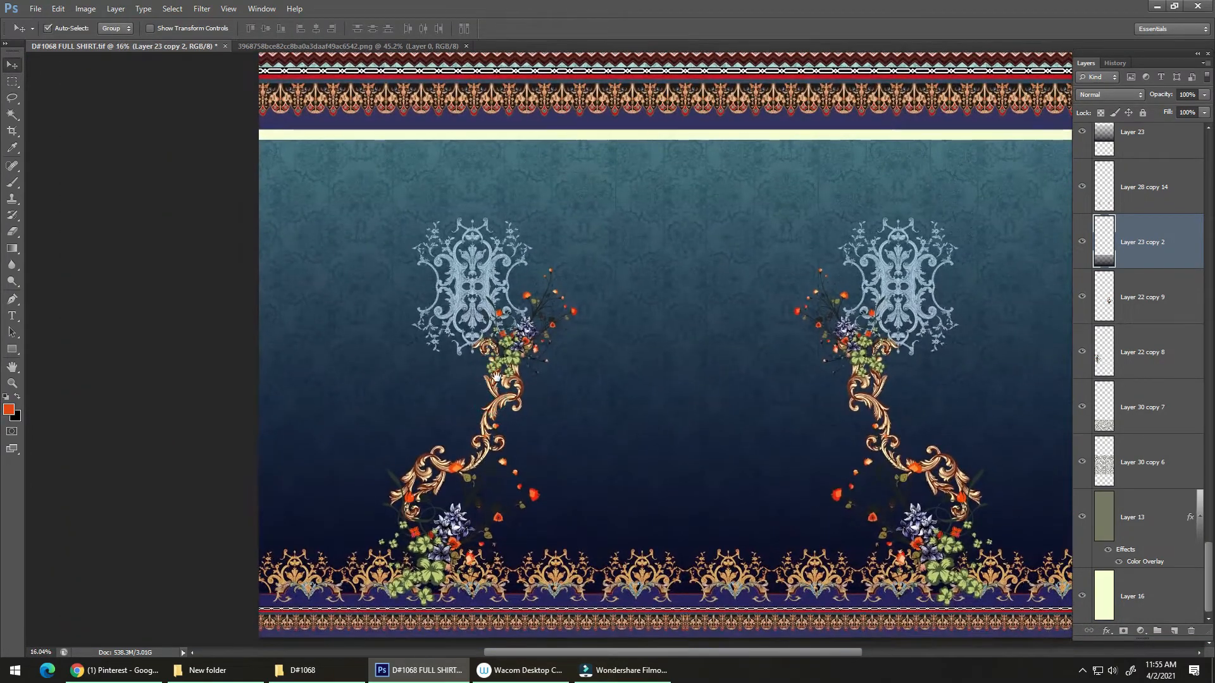
left_click_drag(471, 294, 482, 400)
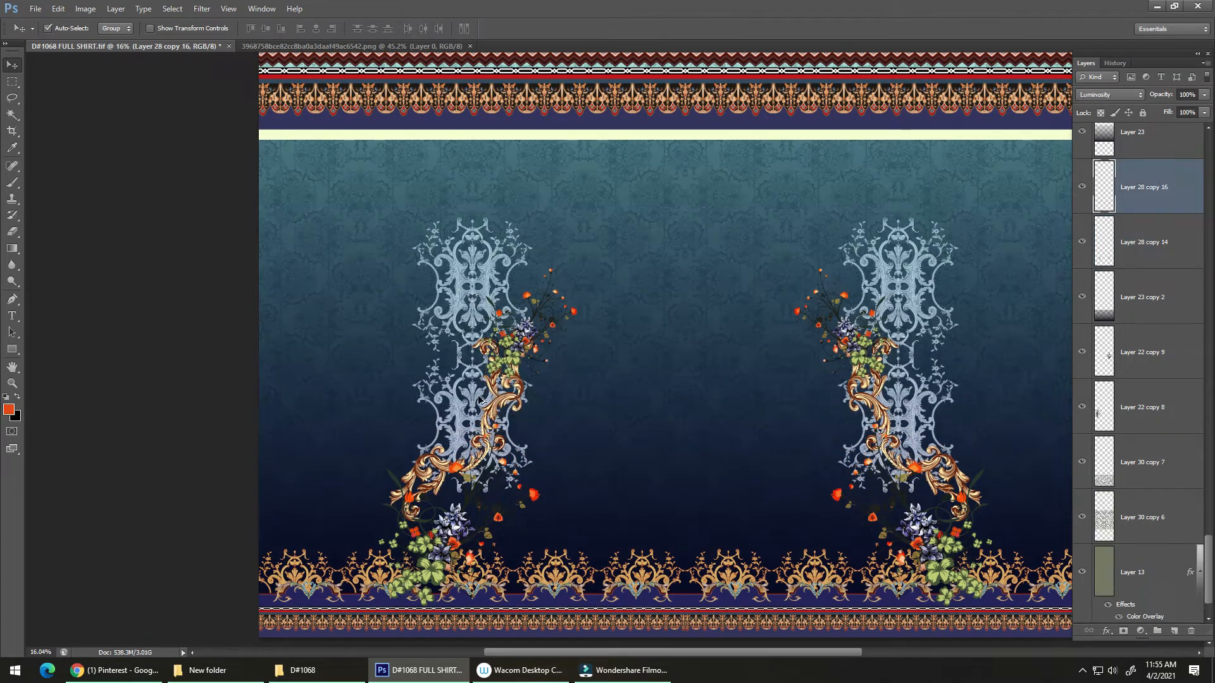
left_click(476, 316, "shift")
left_click_drag(476, 316, 472, 290)
key("ctrl+e")
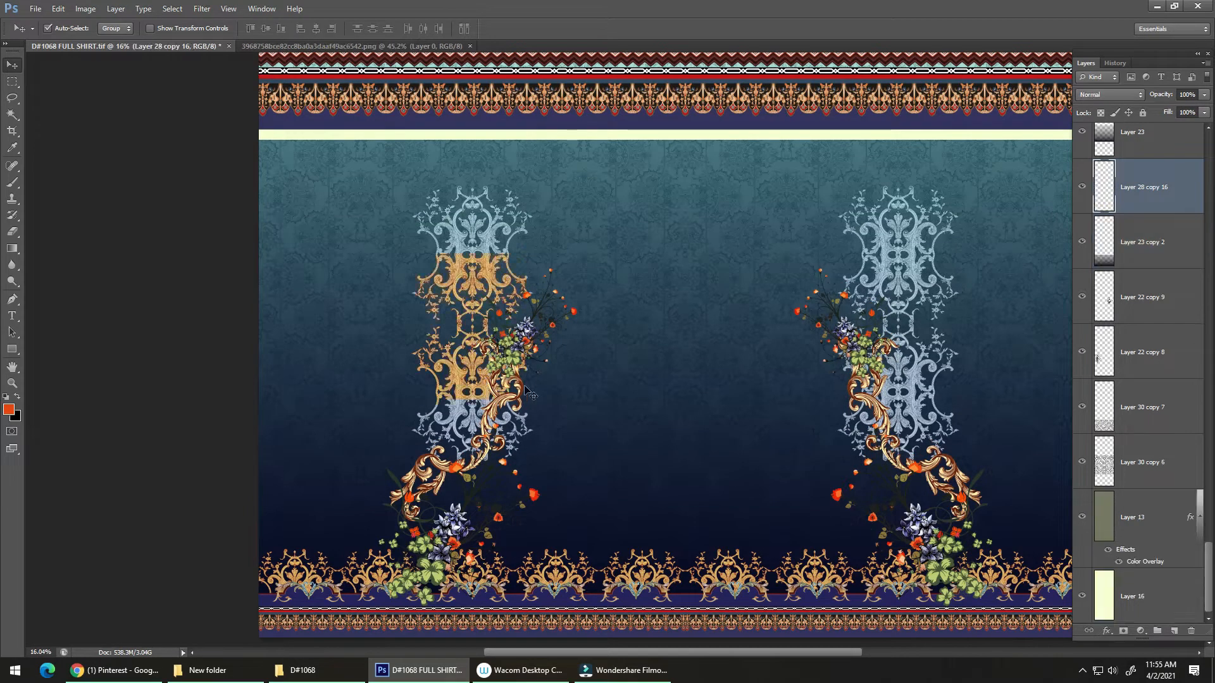
Step: Erase the parts of the lower-left panel's merged medallion that stick out beyond the inner side of the golden scroll
key("e")
scroll(504, 445, "up", 5)
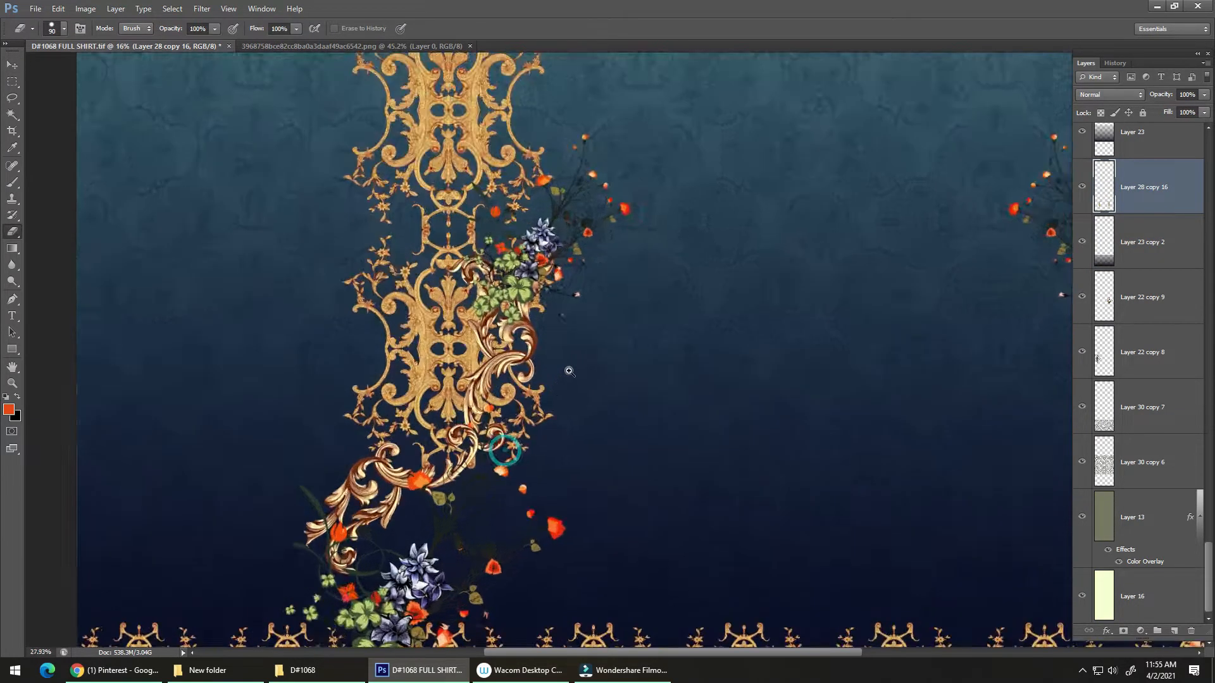
left_click_drag(518, 293, 483, 318)
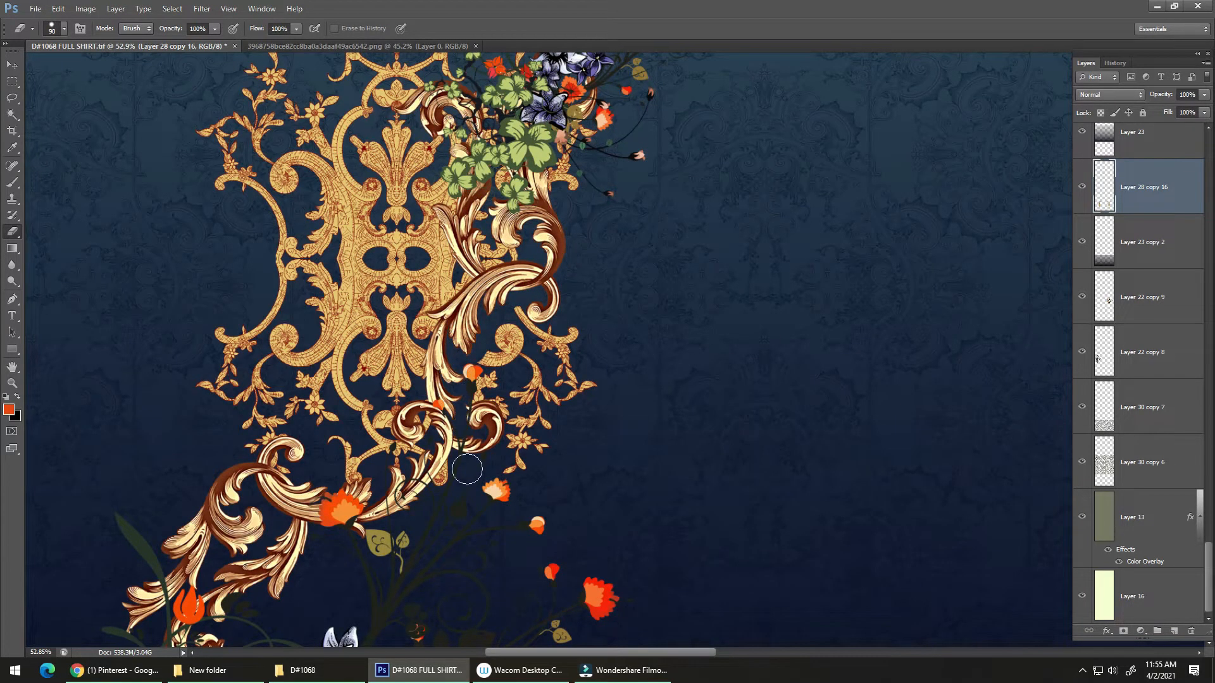
left_click_drag(483, 449, 544, 449)
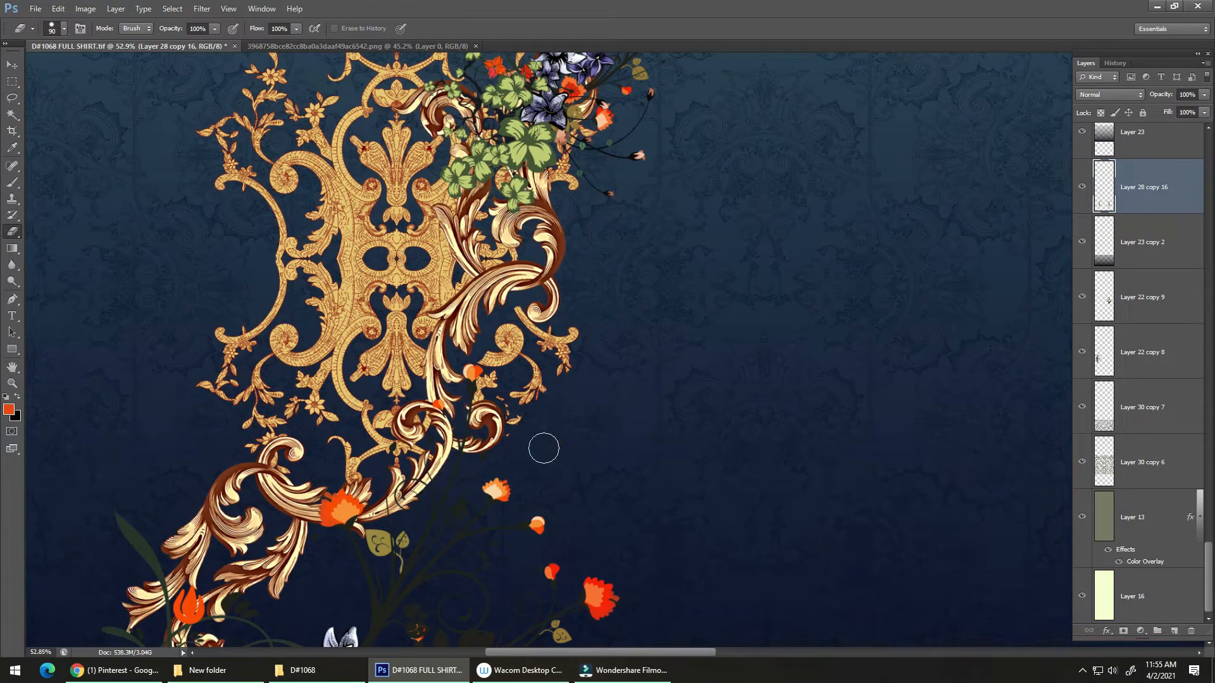
mouse_move(591, 323)
left_mouse_down()
mouse_move(509, 392)
mouse_move(502, 326)
mouse_move(485, 364)
left_mouse_up()
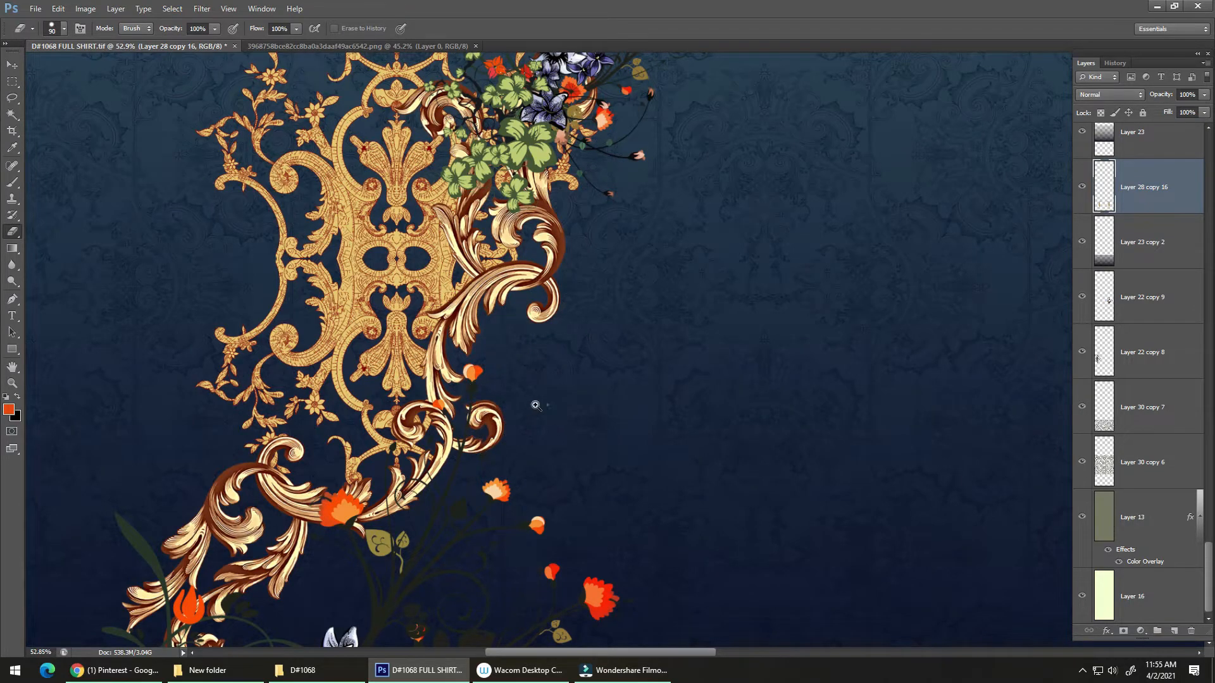
left_click_drag(536, 405, 434, 431)
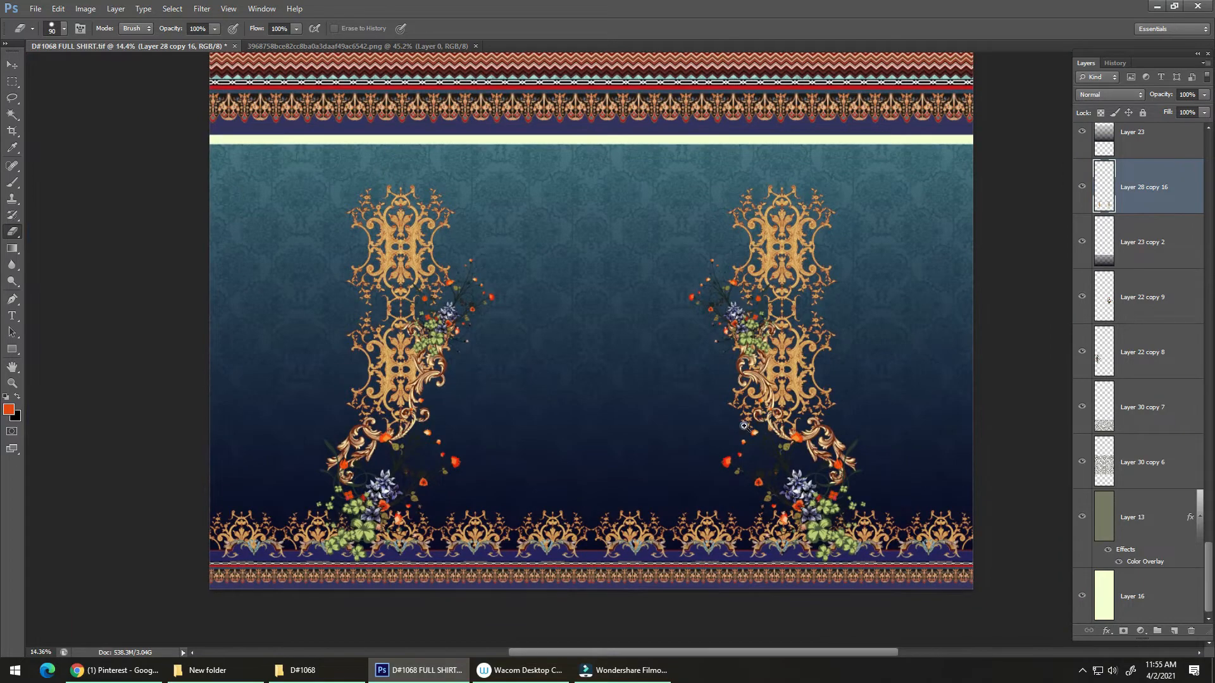
Step: Erase the matching medallion tendrils beyond the inner side of the golden scroll on the lower-right panel
left_click_drag(744, 426, 825, 426)
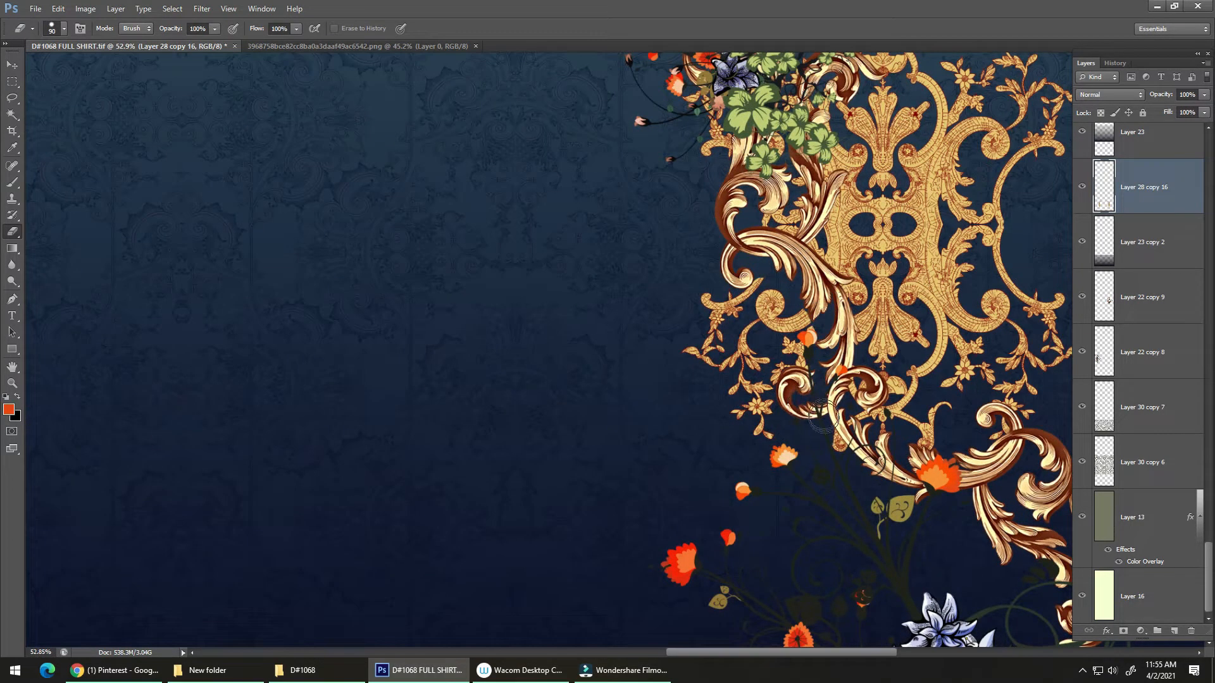
left_click_drag(765, 382, 781, 428)
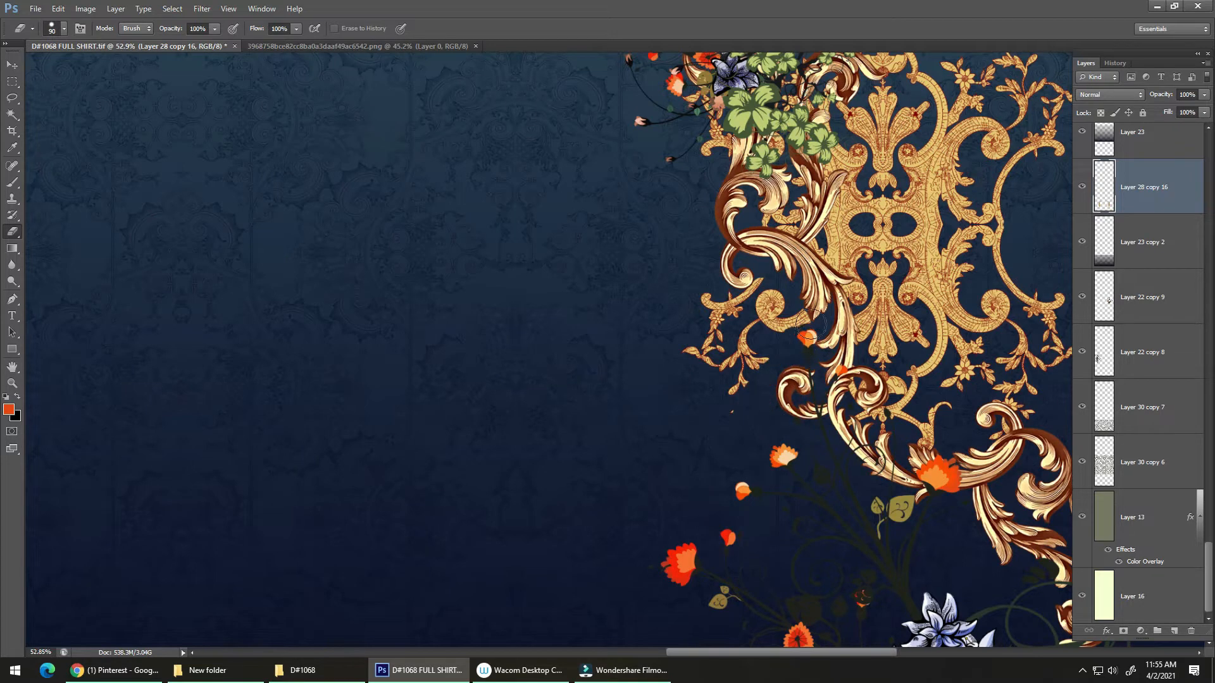
left_click_drag(788, 303, 758, 285)
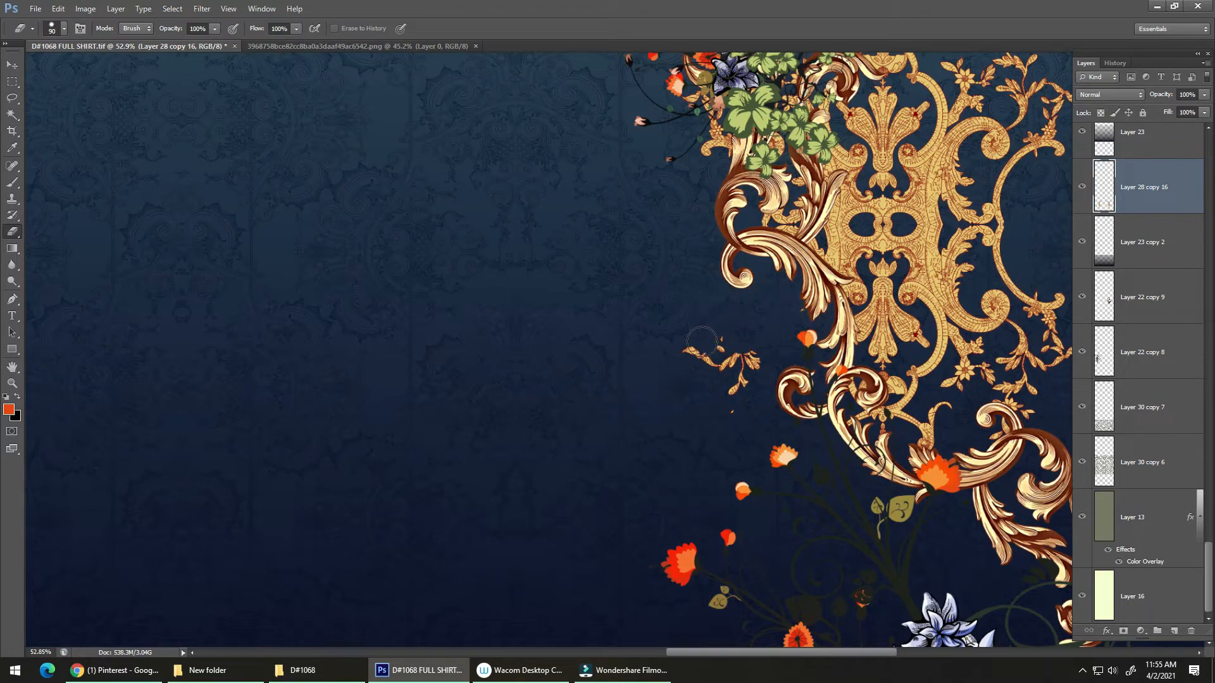
mouse_move(728, 326)
left_mouse_down()
mouse_move(727, 412)
mouse_move(790, 320)
left_mouse_up()
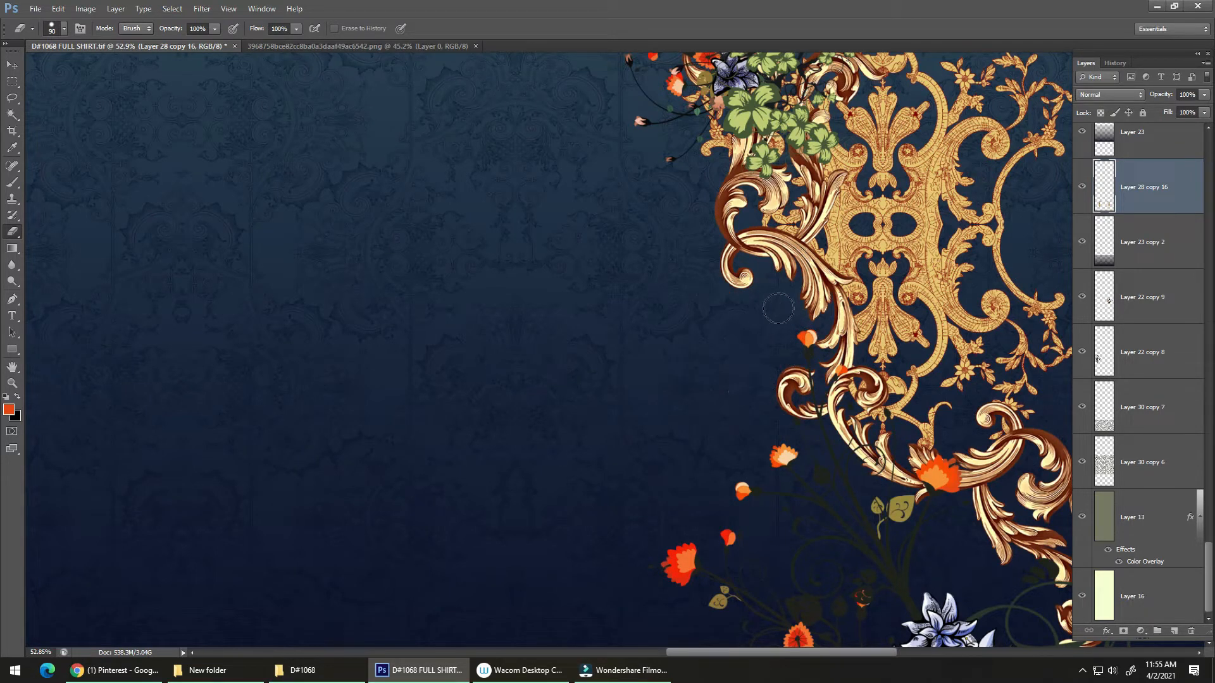
Step: Set the merged medallion layer's blending mode to Luminosity and save the file
left_click(1110, 94)
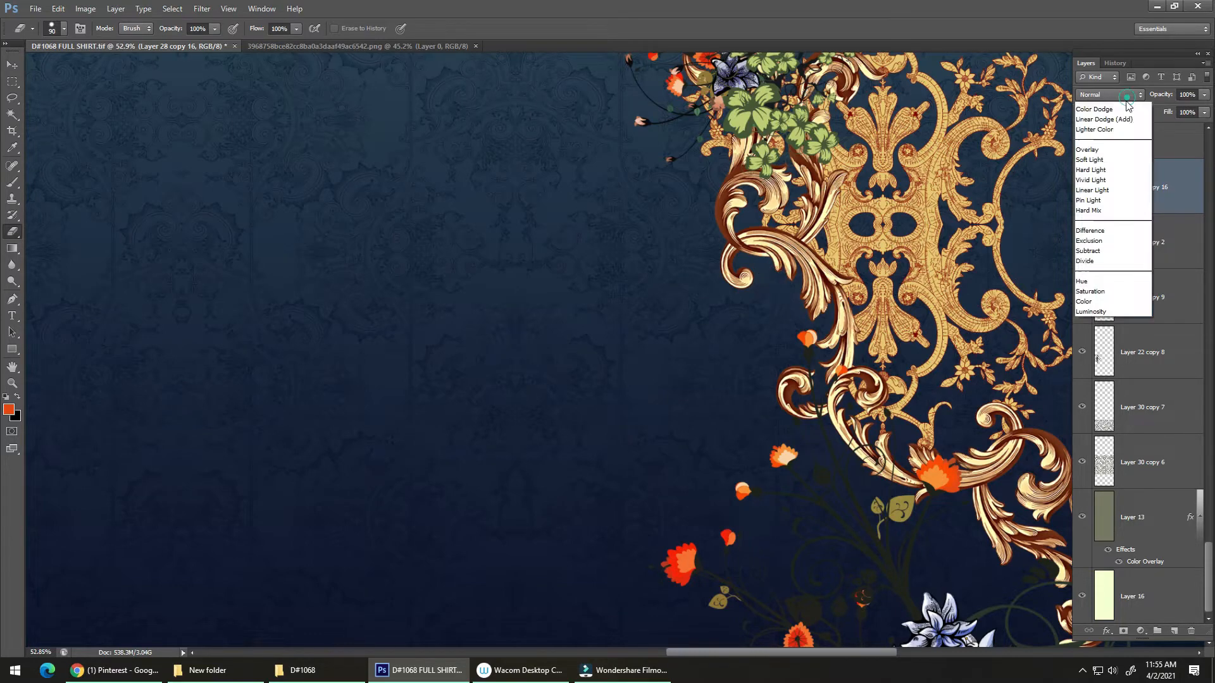
left_click(1101, 421)
left_click_drag(653, 341, 558, 362)
left_click_drag(564, 369, 576, 455)
scroll(629, 415, "up", 2)
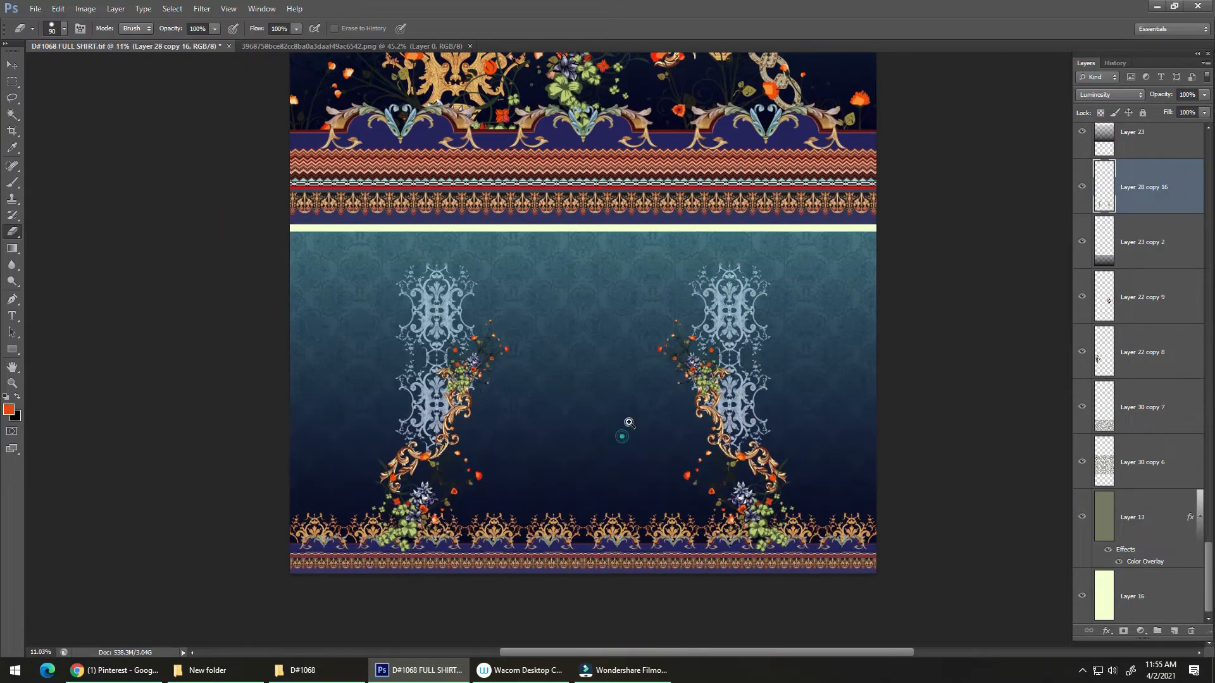
scroll(596, 417, "down", 4)
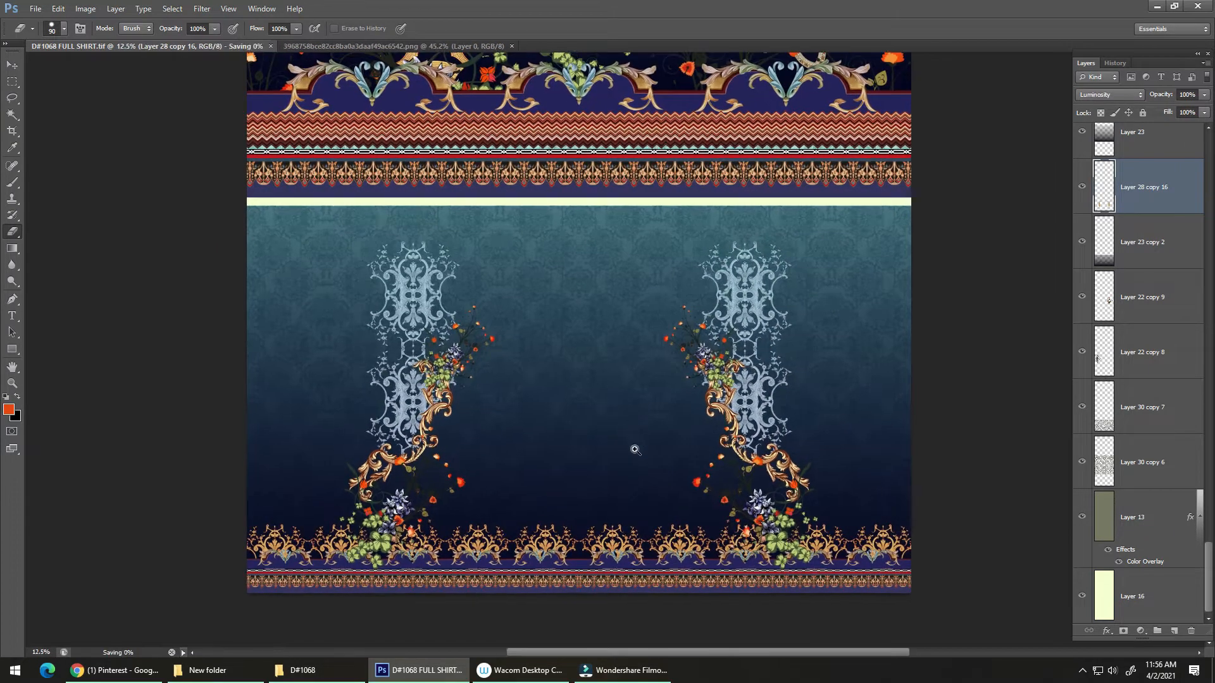
key("ctrl+s")
Step: Look over the whole shirt design, switch to full-screen view and examine the upper panel's damask gradient background
left_click_drag(541, 415, 552, 370)
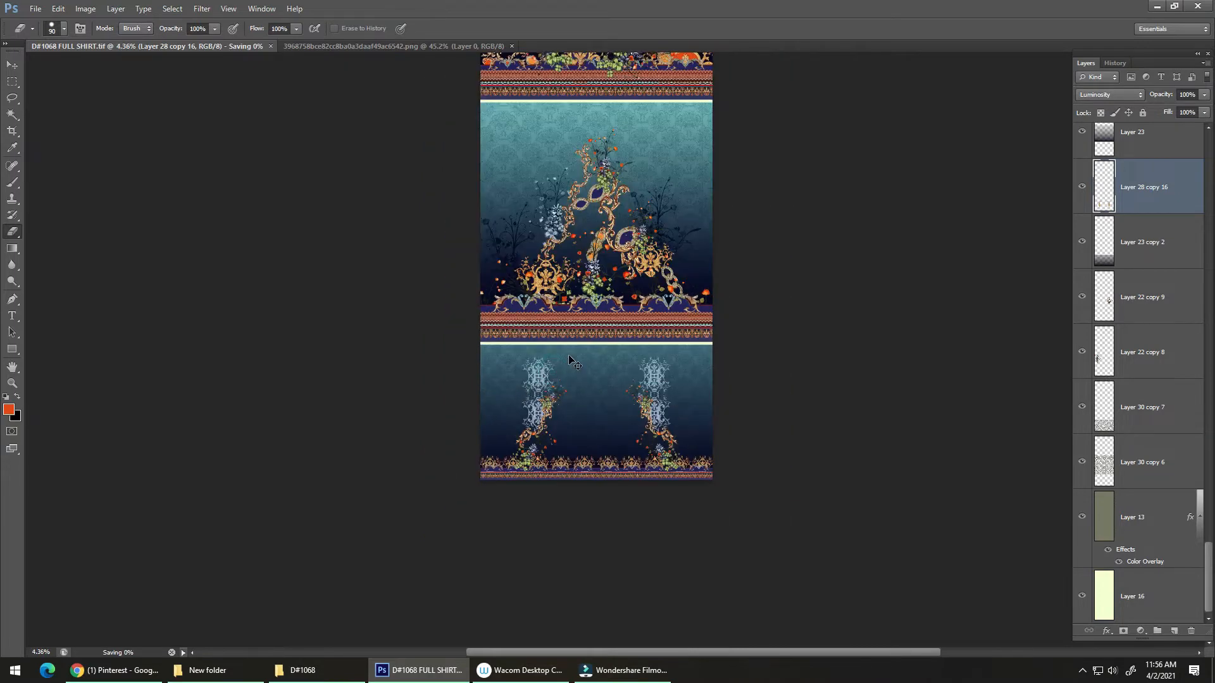
scroll(583, 324, "down", 1)
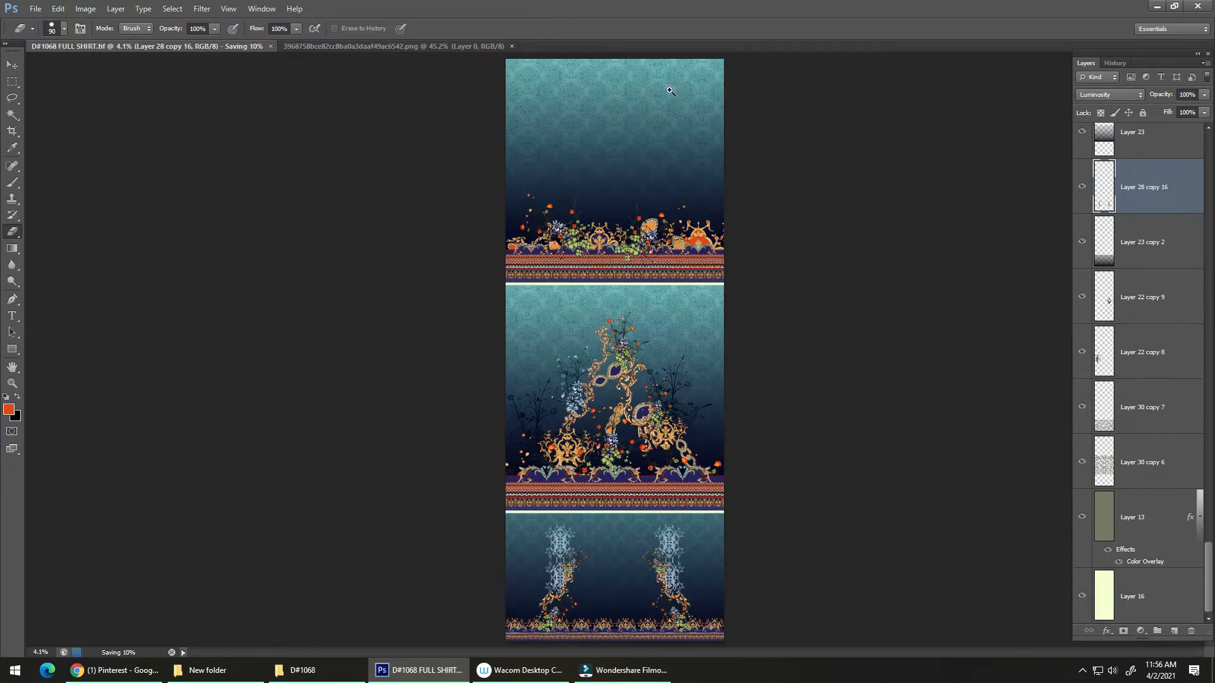
scroll(670, 91, "up", 8)
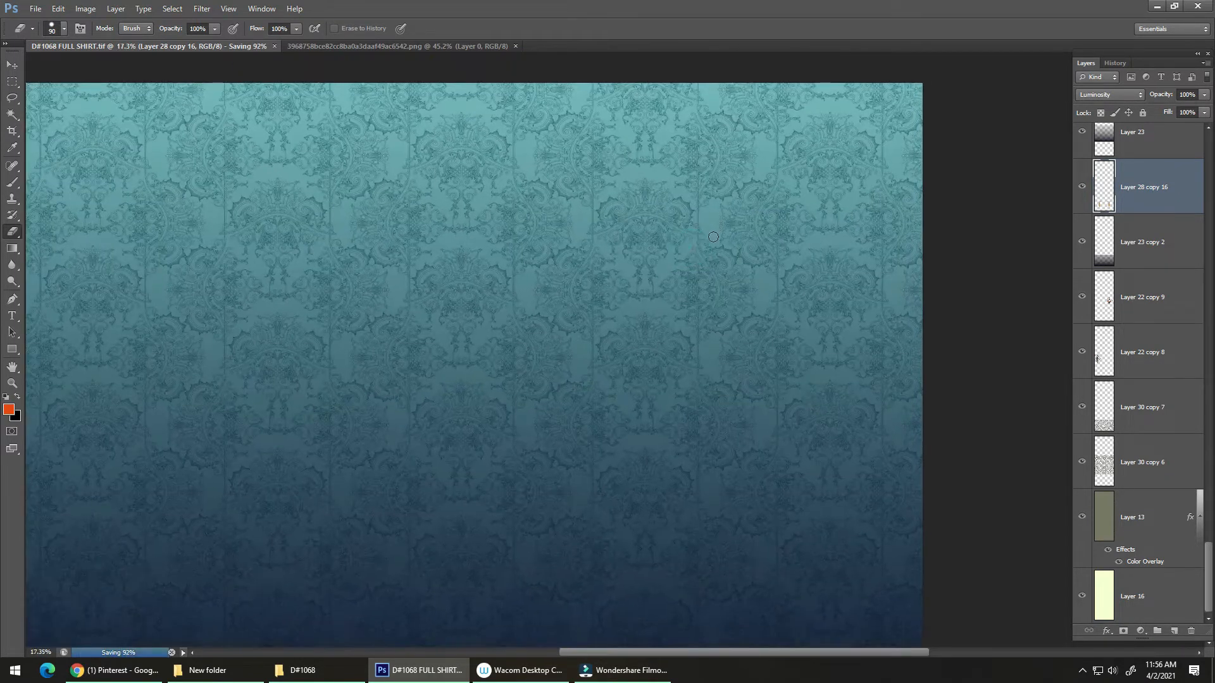
key("f")
key("f")
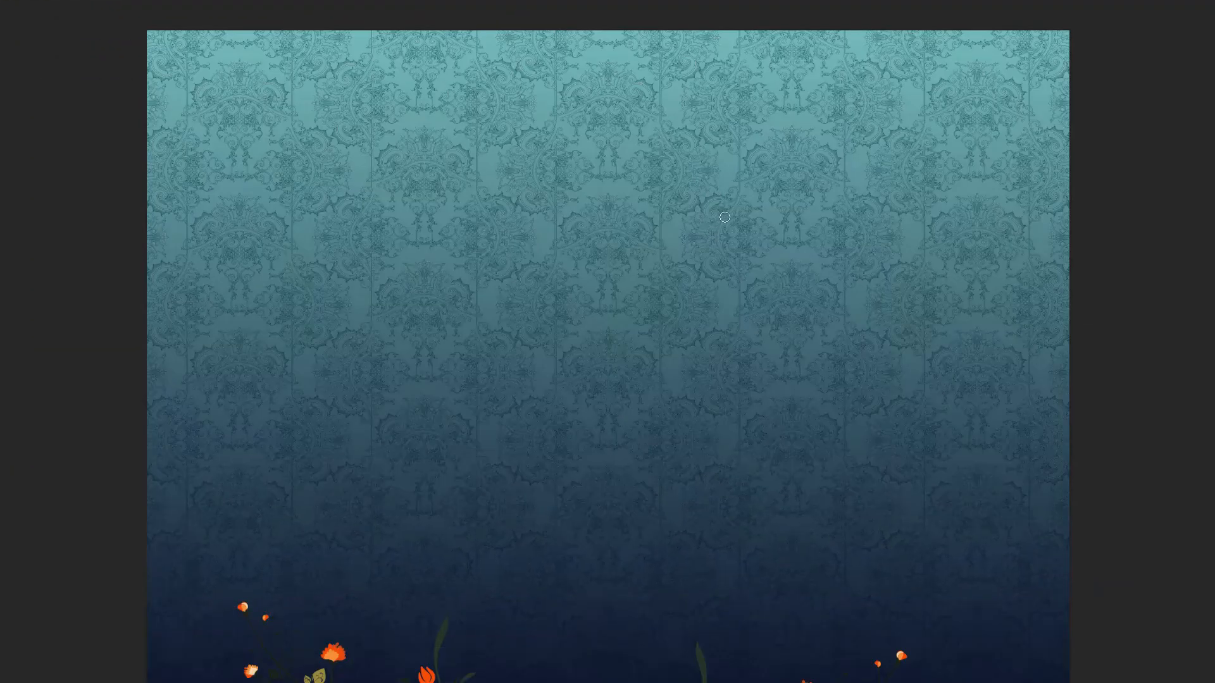
scroll(742, 234, "up", 2)
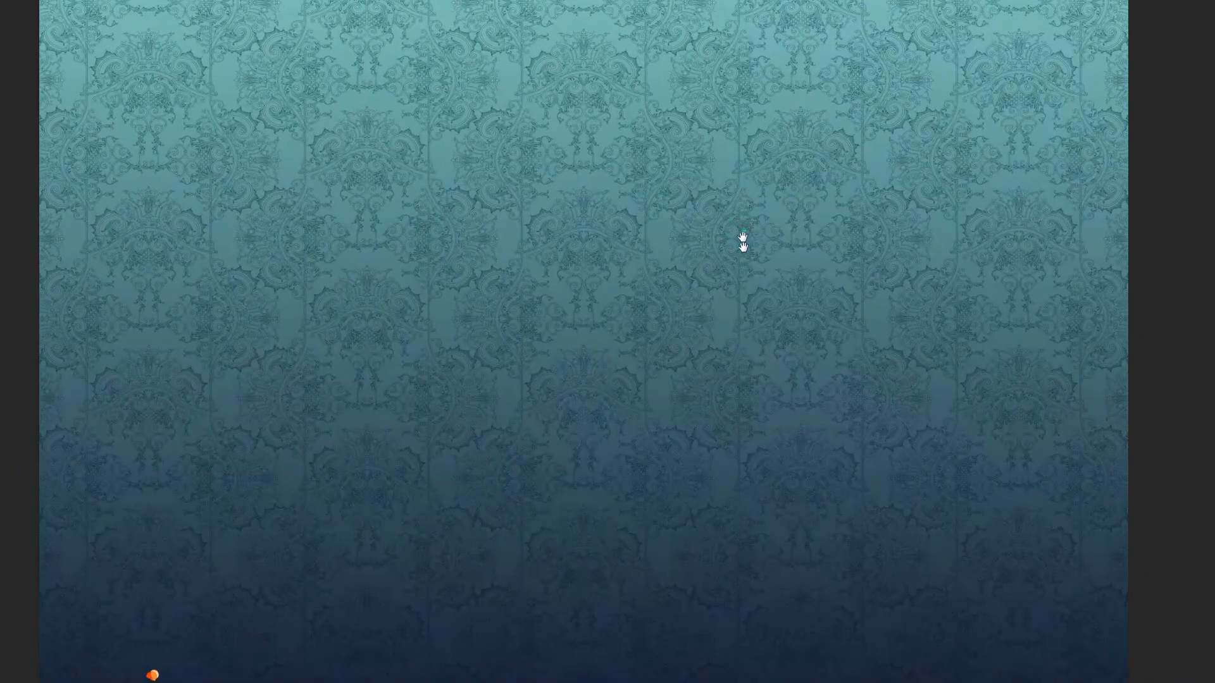
left_click_drag(744, 247, 743, 277)
left_click_drag(739, 130, 974, 142)
left_click_drag(797, 172, 686, 178)
left_click_drag(694, 334, 688, 201)
mouse_move(705, 325)
left_mouse_down()
mouse_move(662, 325)
mouse_move(670, 287)
mouse_move(699, 308)
left_mouse_up()
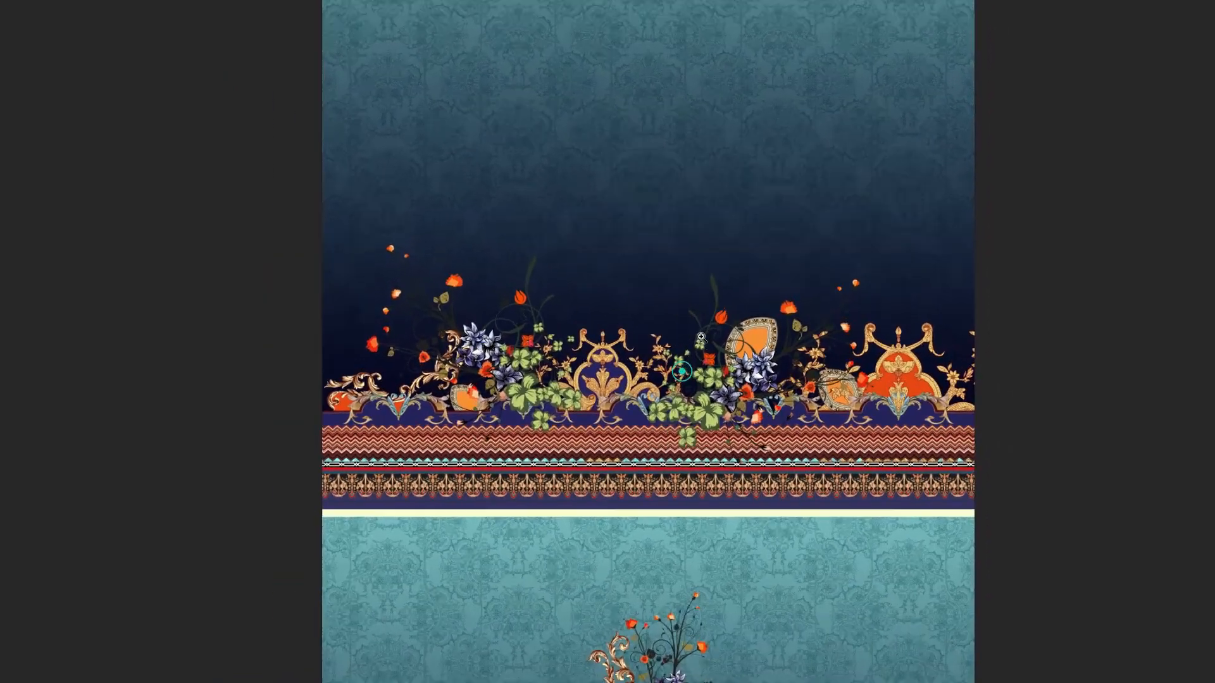
Step: Review the upper panel's floral border, the middle panel's ornaments and the finished lower sleeve panels in full-screen view
left_click_drag(682, 371, 717, 309)
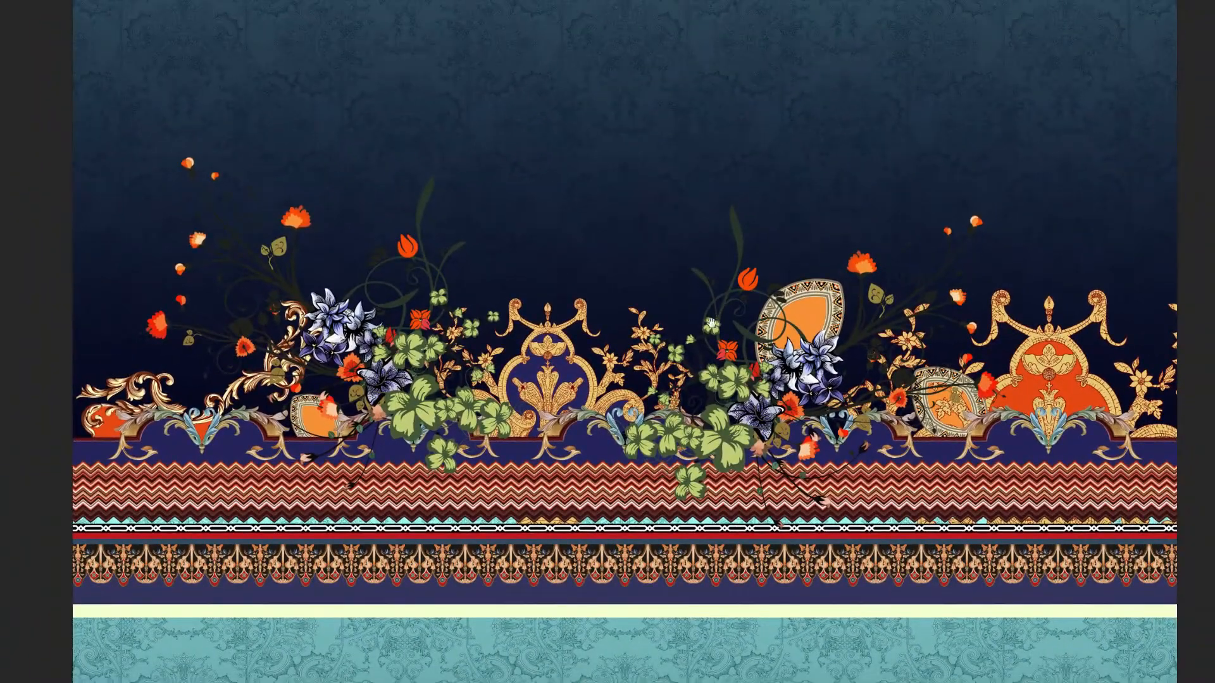
left_click_drag(694, 391, 691, 157)
left_click_drag(714, 596, 716, 222)
left_click_drag(682, 471, 678, 272)
left_click_drag(667, 516, 669, 291)
left_click_drag(672, 481, 683, 282)
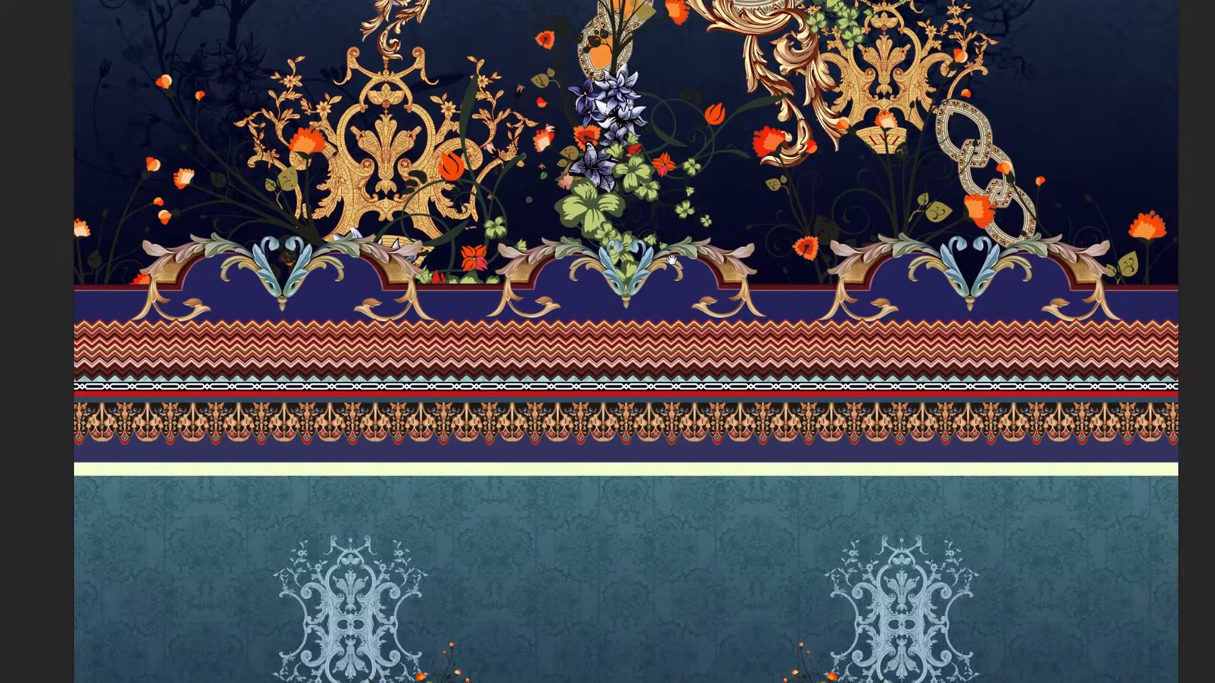
left_click_drag(681, 325, 681, 244)
left_click_drag(682, 405, 667, 238)
left_click_drag(670, 363, 665, 266)
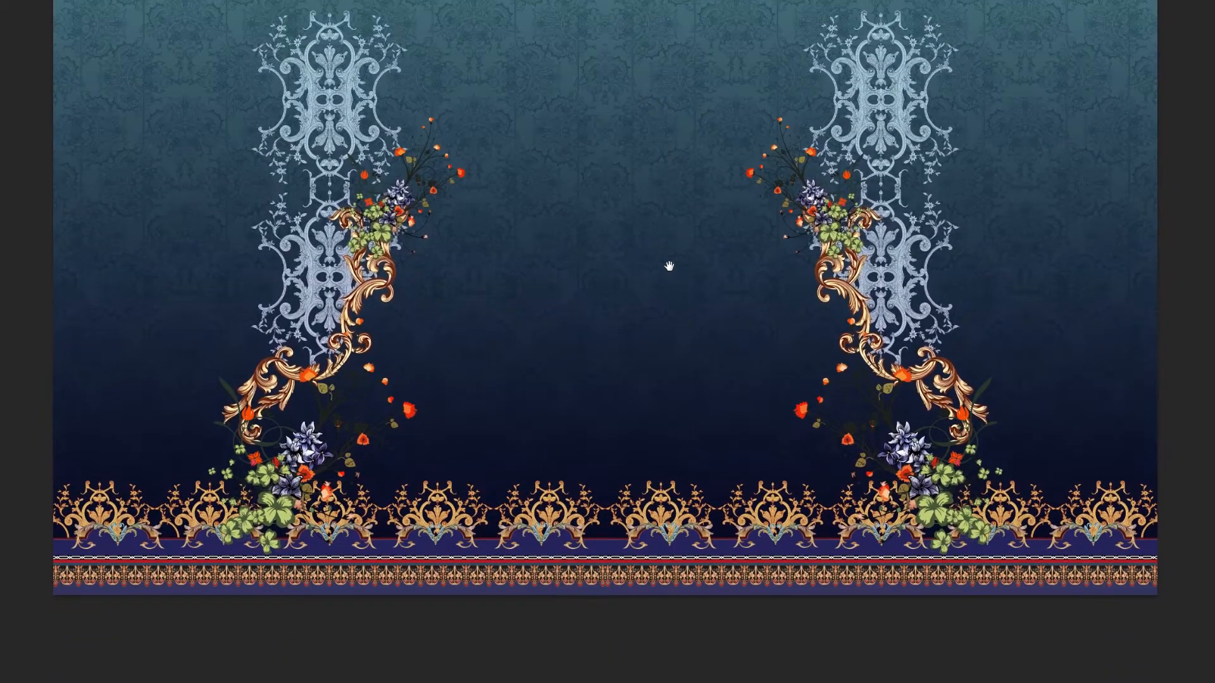